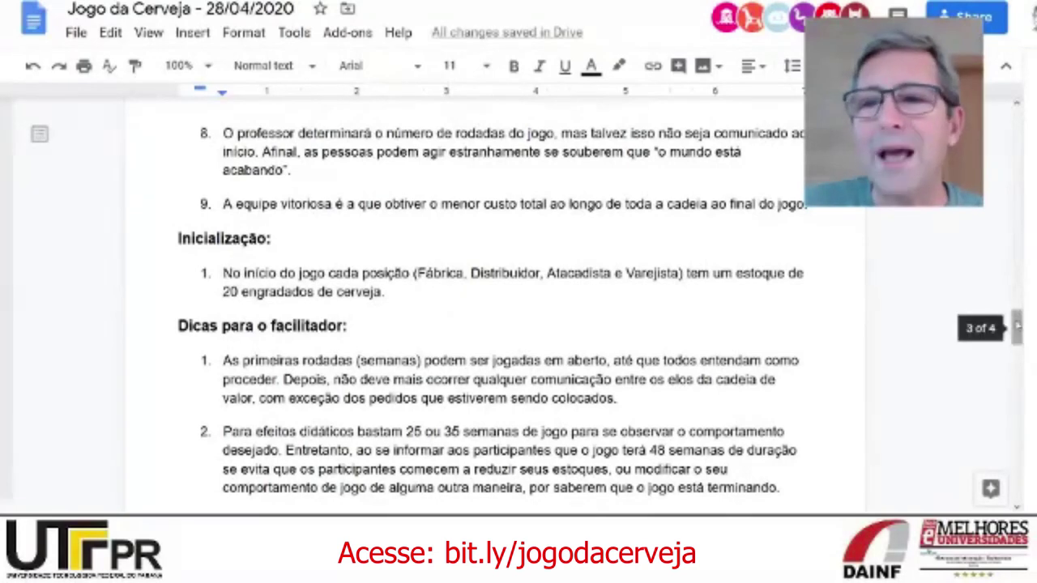
Review the Equipe 1 table of roles, names and e-mails in the "Jogo da Cerveja" document.
left_click_drag(1018, 324, 1002, 128)
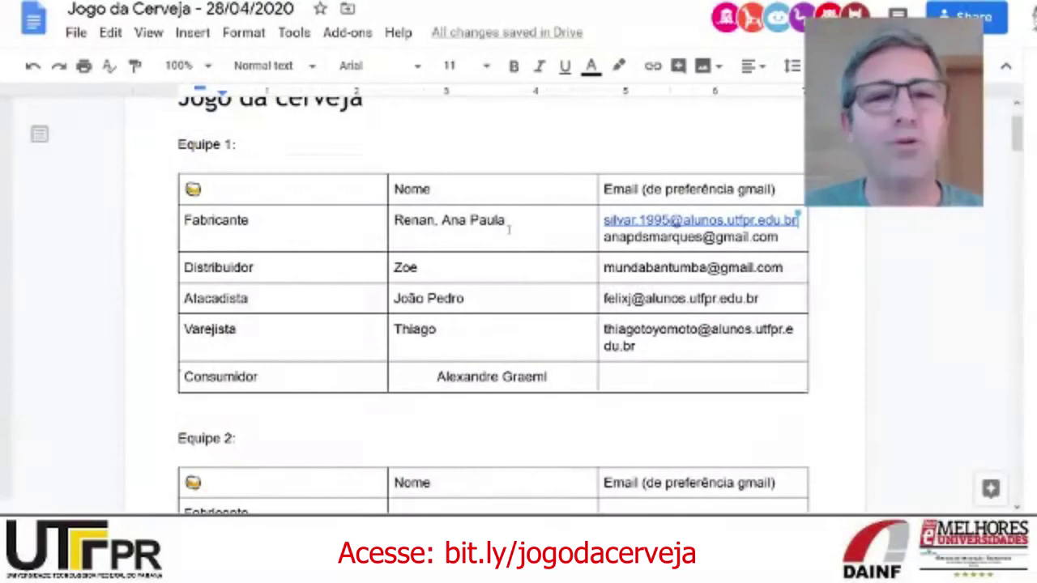
left_click(274, 266)
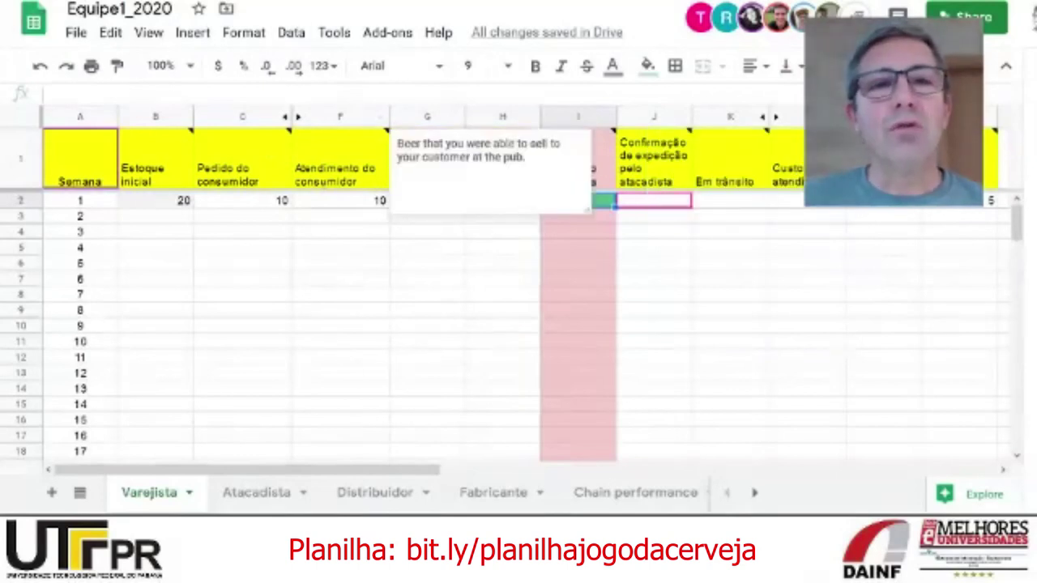
key("ctrl+Tab")
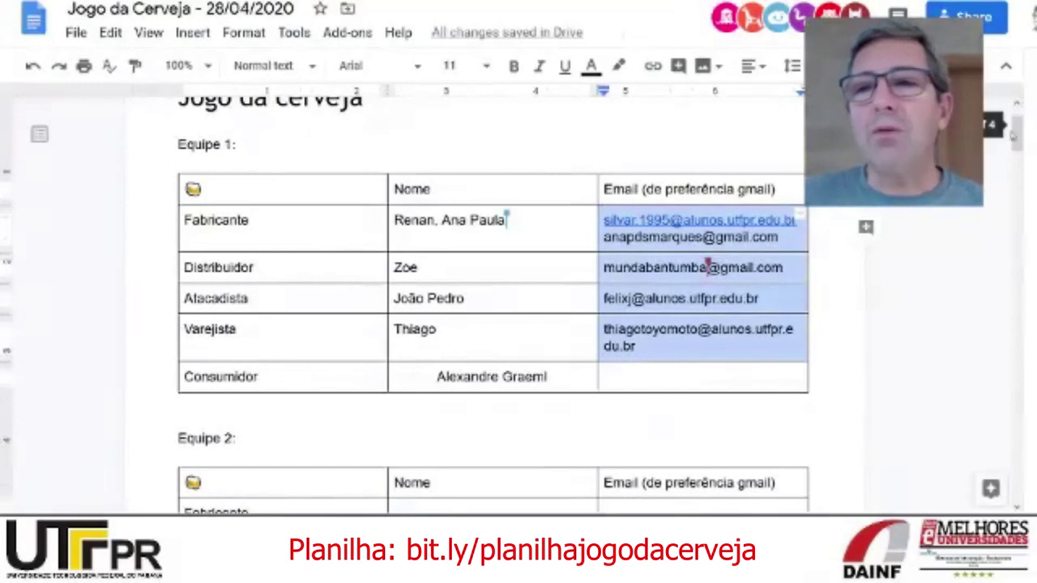
scroll(1016, 130, "up", 2)
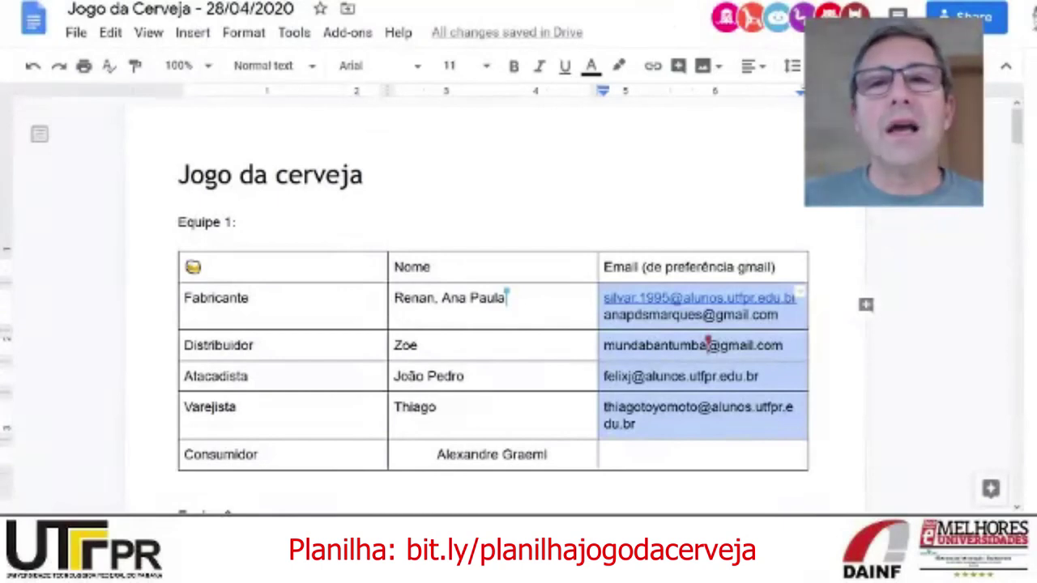
In the Equipe1_2020 spreadsheet, rename the Varejista sheet by appending the retailer player's first name.
key("ctrl+Tab")
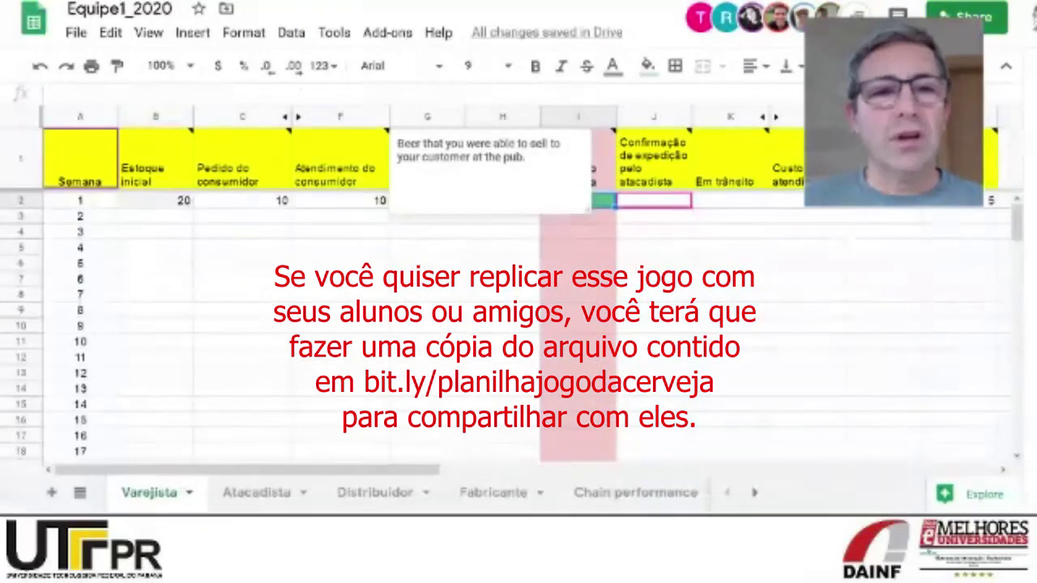
left_click(190, 494)
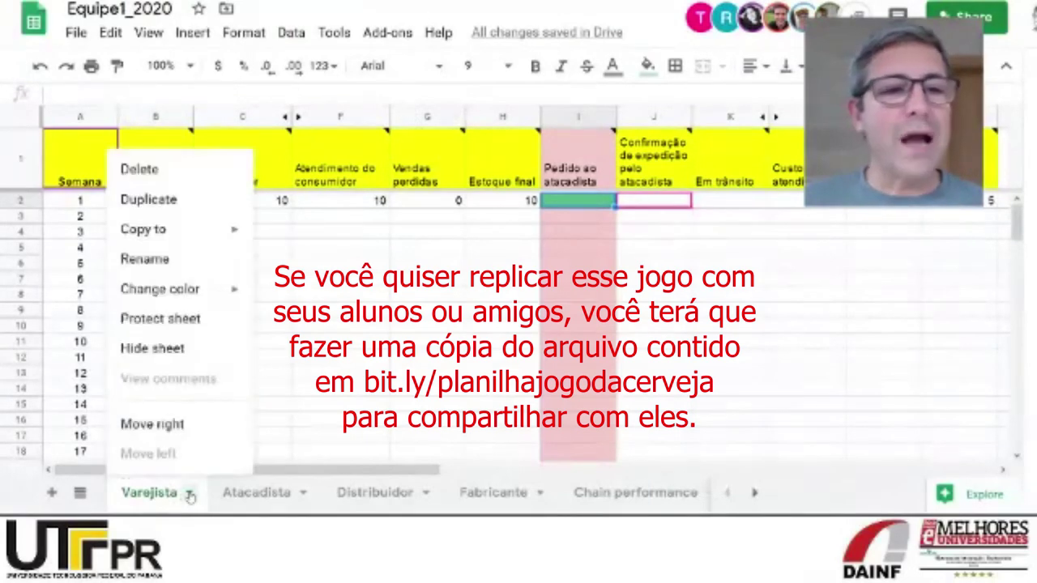
left_click(161, 260)
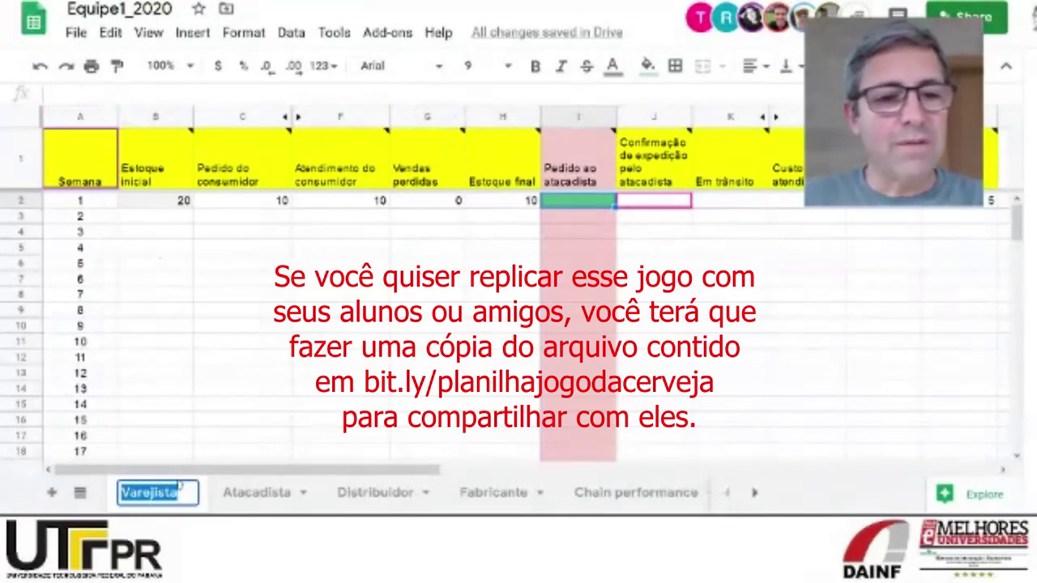
left_click(179, 495)
type("THiago")
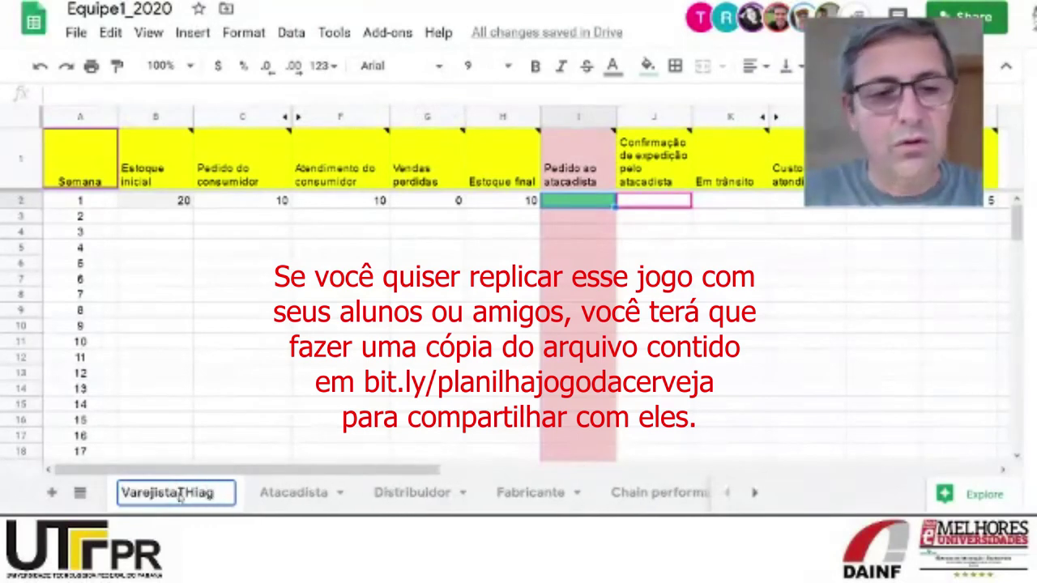
Append the assigned players' first names to the Atacadista, Distribuidor and Fabricante sheet names.
left_click(319, 496)
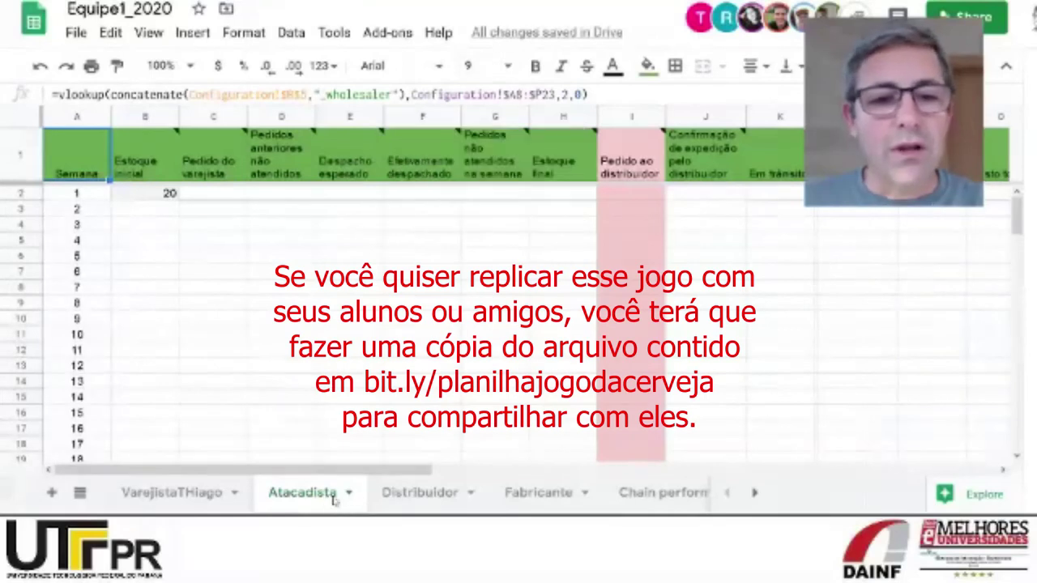
left_click(347, 493)
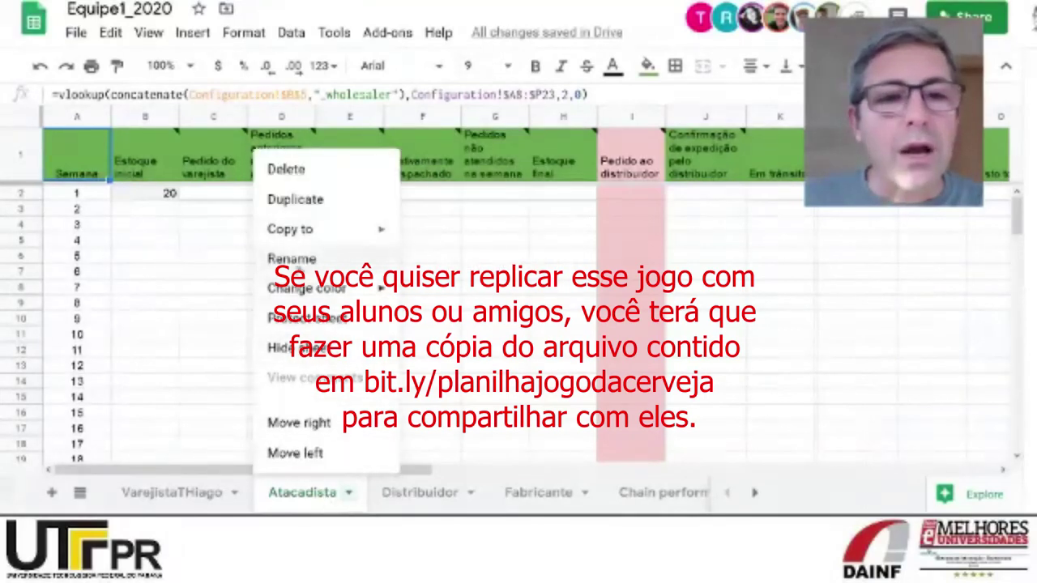
left_click(294, 259)
left_click(338, 495)
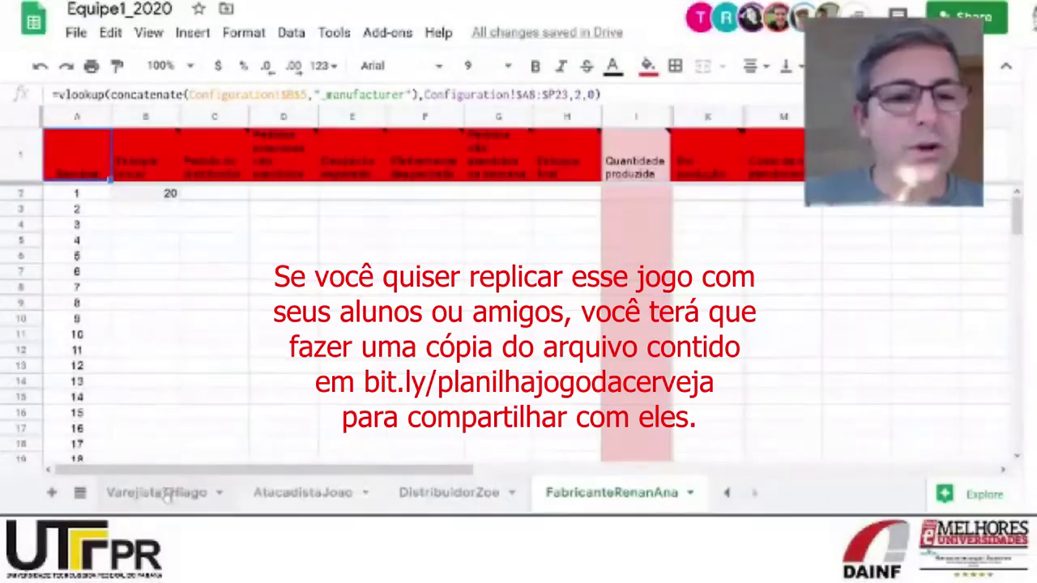
Look through the Varejista, Atacadista, Distribuidor and Fabricante sheets and compare their column layouts.
left_click(162, 494)
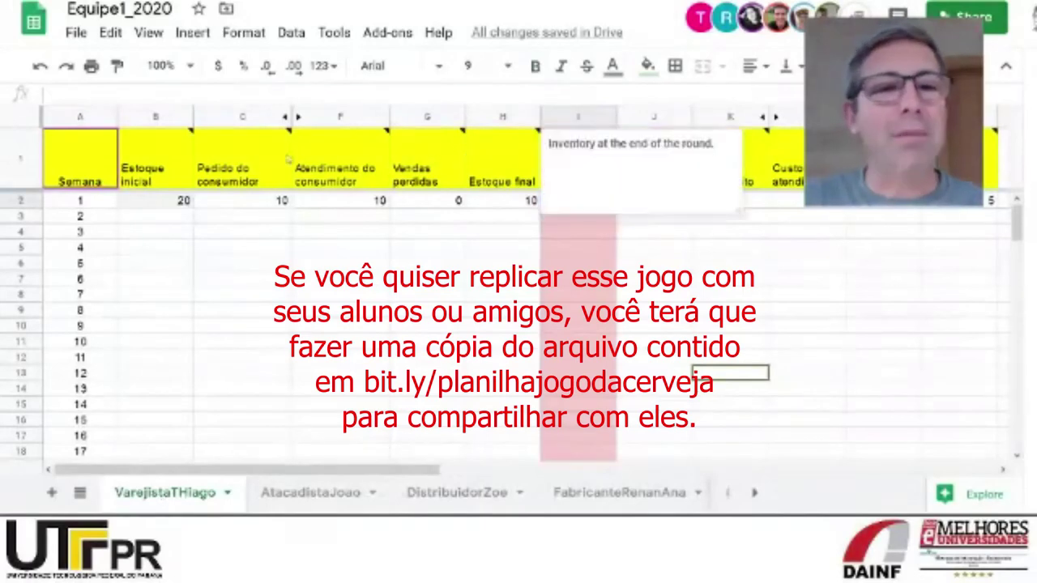
left_click(311, 494)
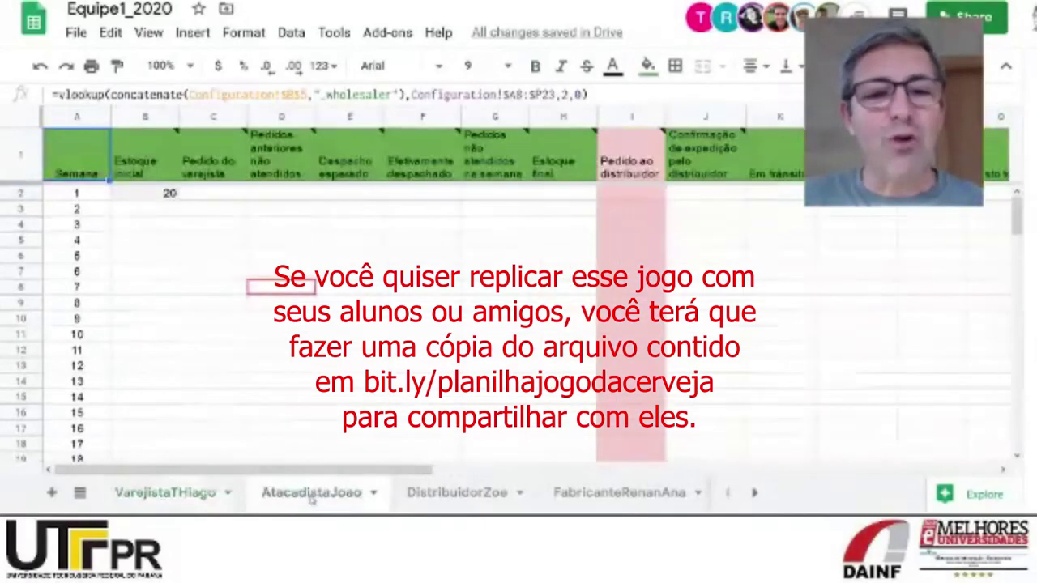
left_click(446, 502)
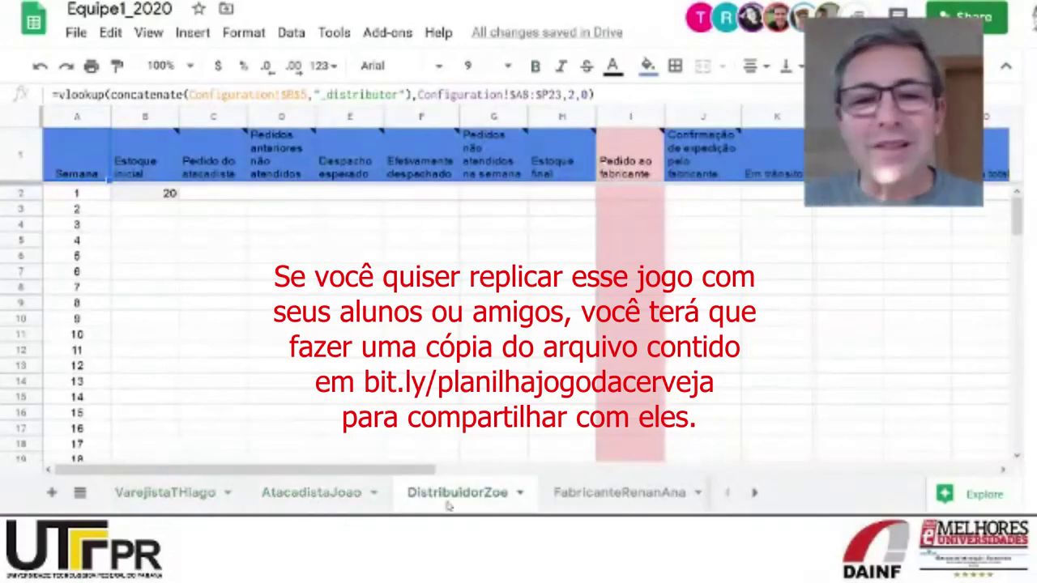
left_click(606, 498)
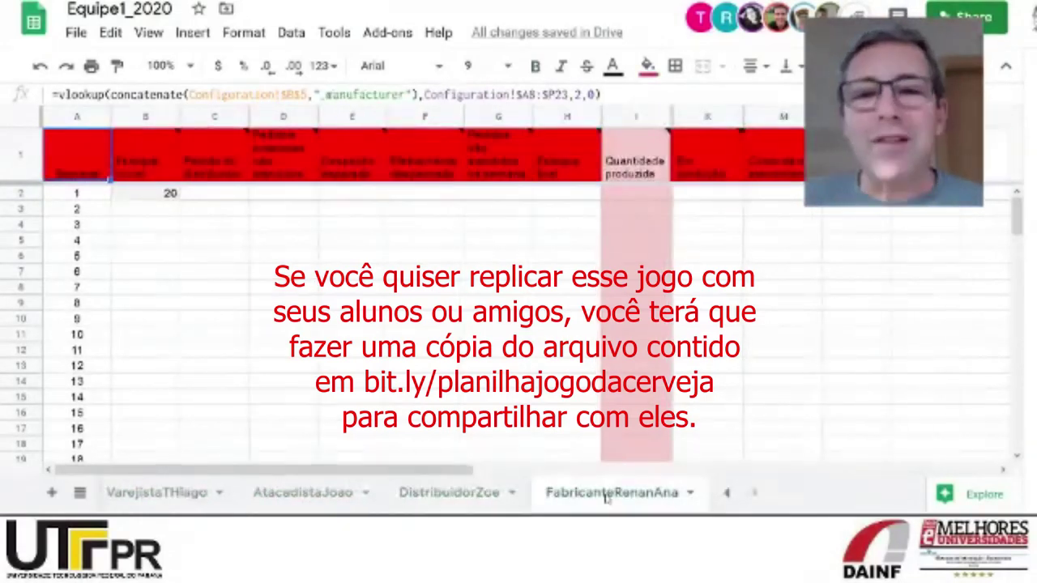
left_click(148, 500)
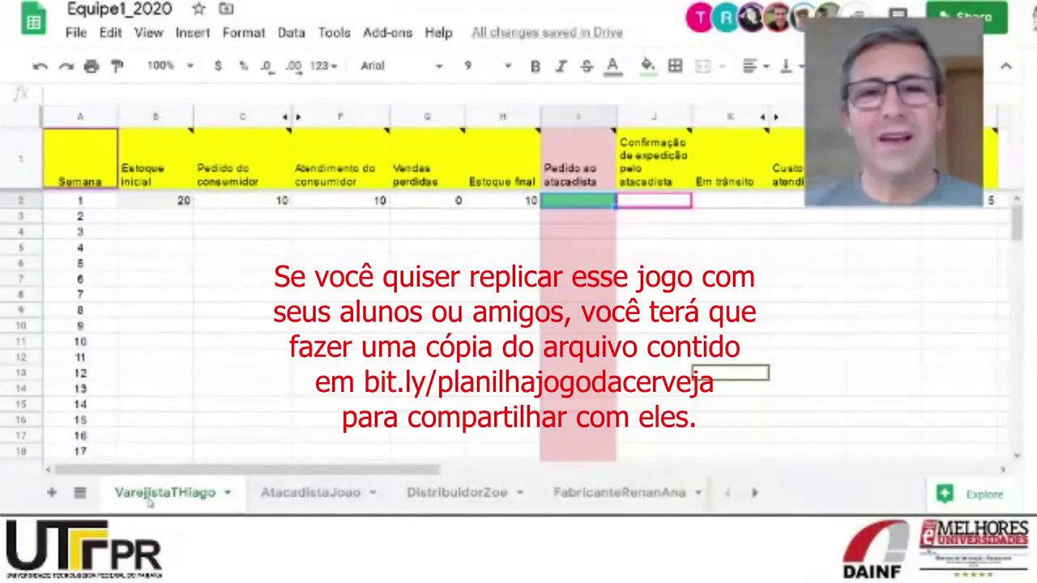
left_click(288, 496)
left_click(437, 501)
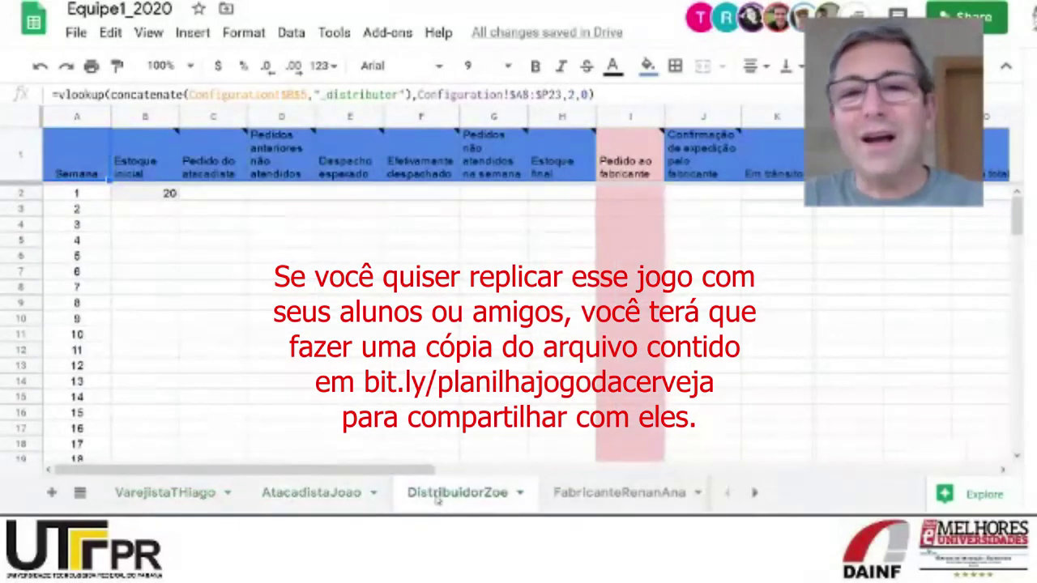
left_click(593, 495)
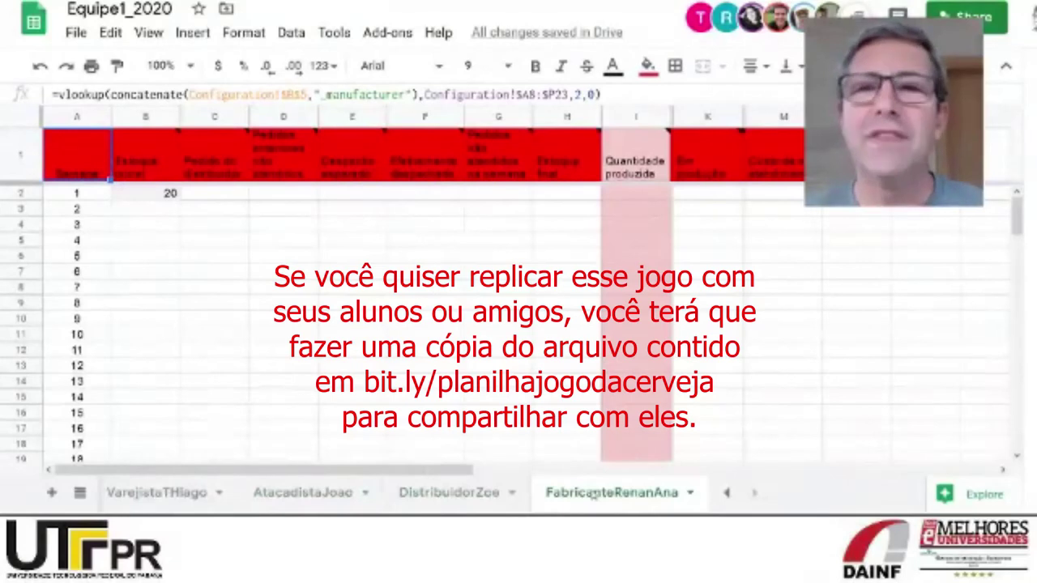
left_click(188, 492)
left_click(287, 496)
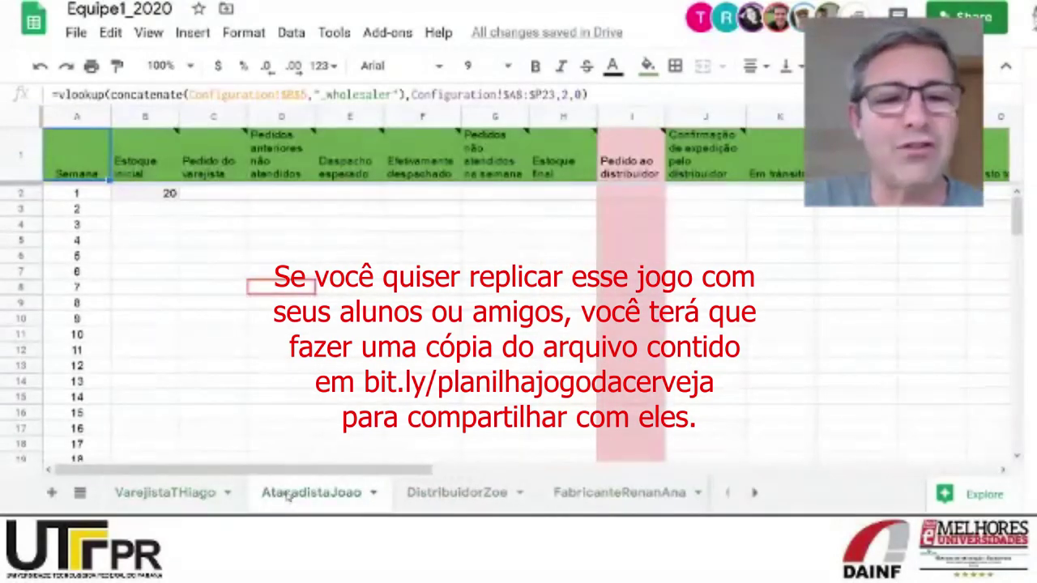
left_click(426, 498)
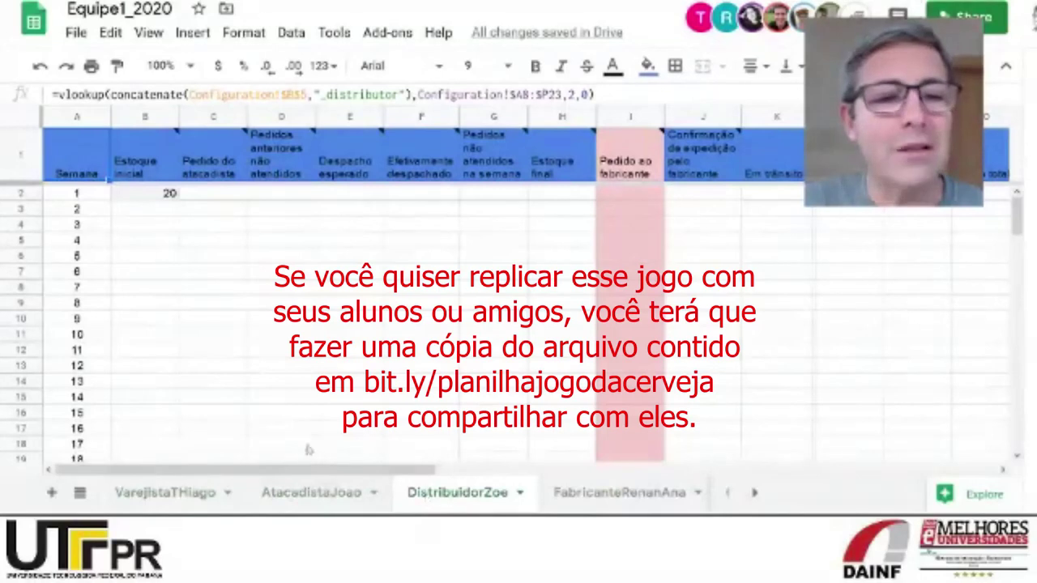
Examine the week 1 initial stock on the Atacadista and Varejista sheets and the wholesaler's "Pedido do varejista" column.
left_click(296, 502)
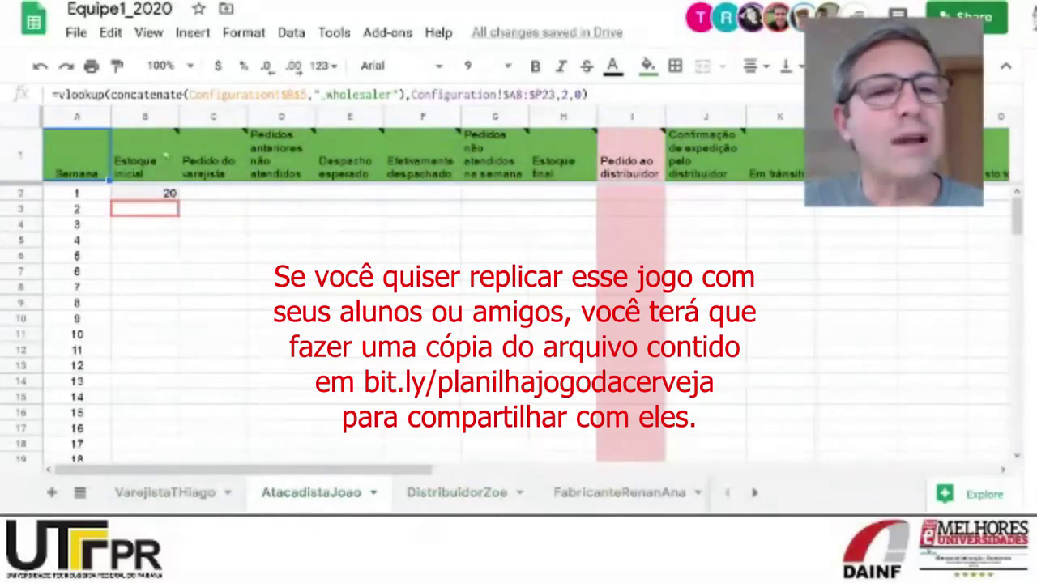
left_click(159, 194)
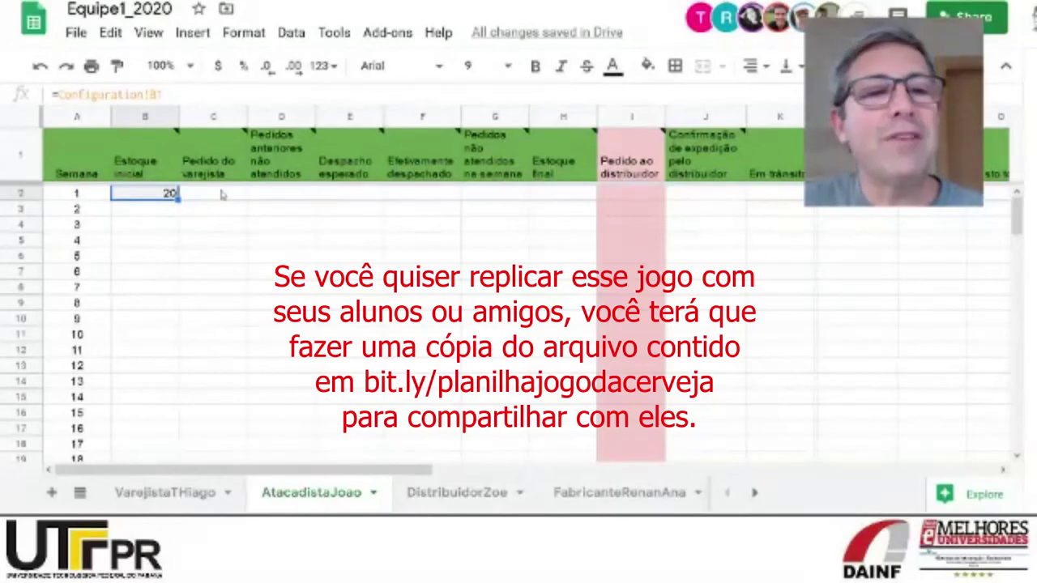
left_click(215, 116)
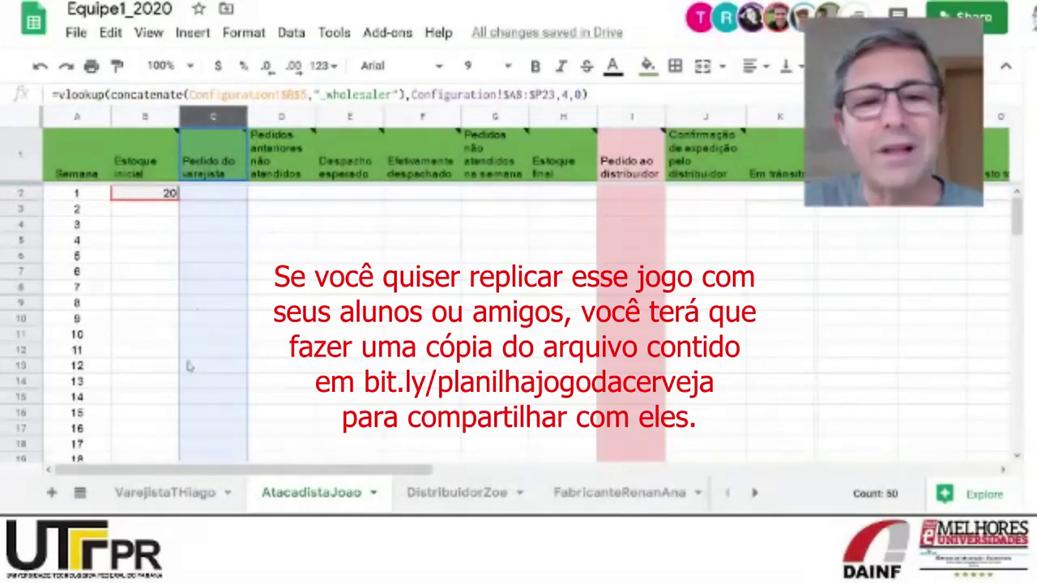
left_click(167, 494)
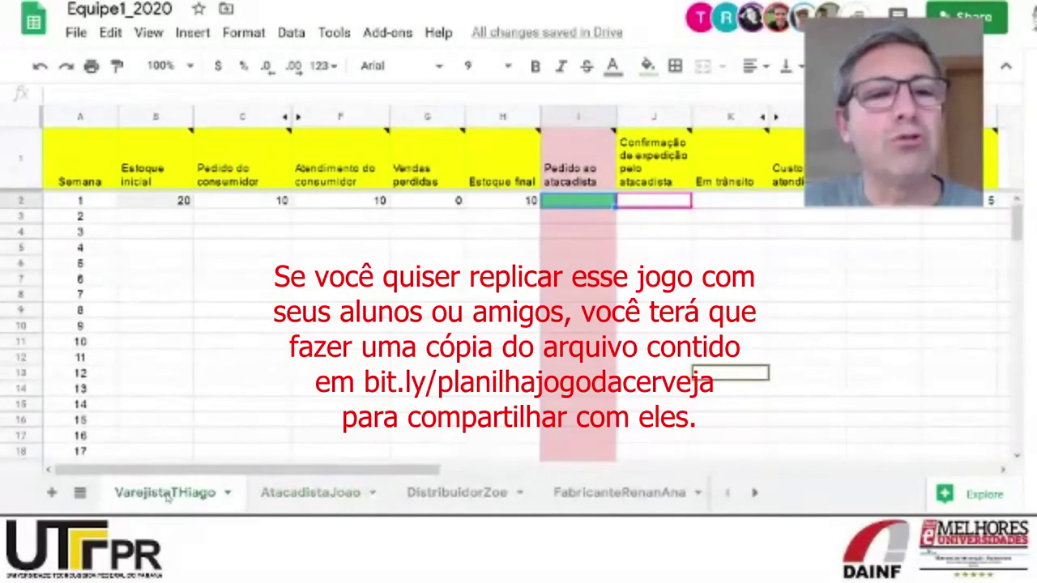
left_click(158, 201)
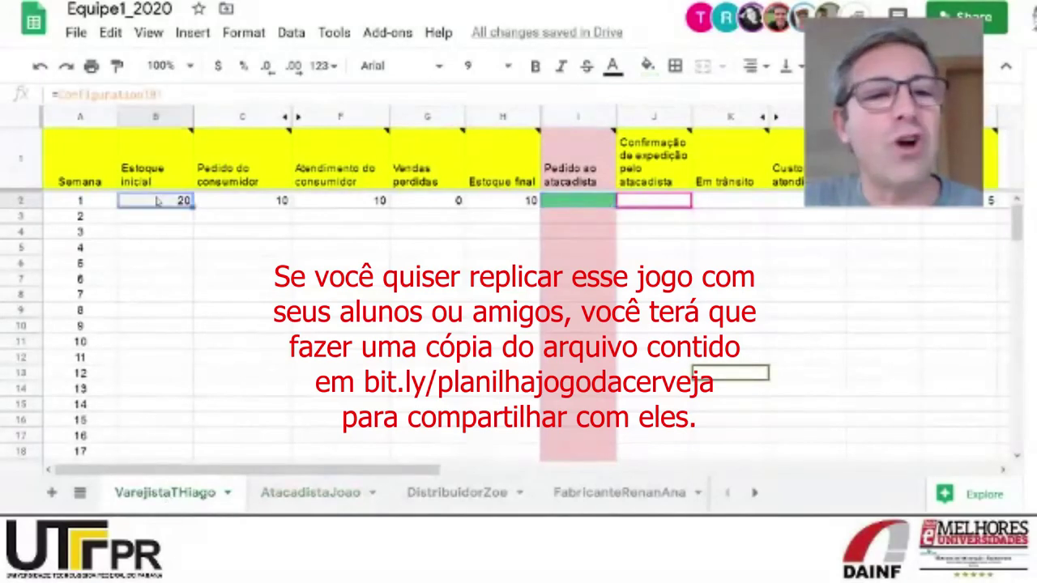
Try a week 1 consumer order of 30 on the Varejista sheet.
left_click(259, 208)
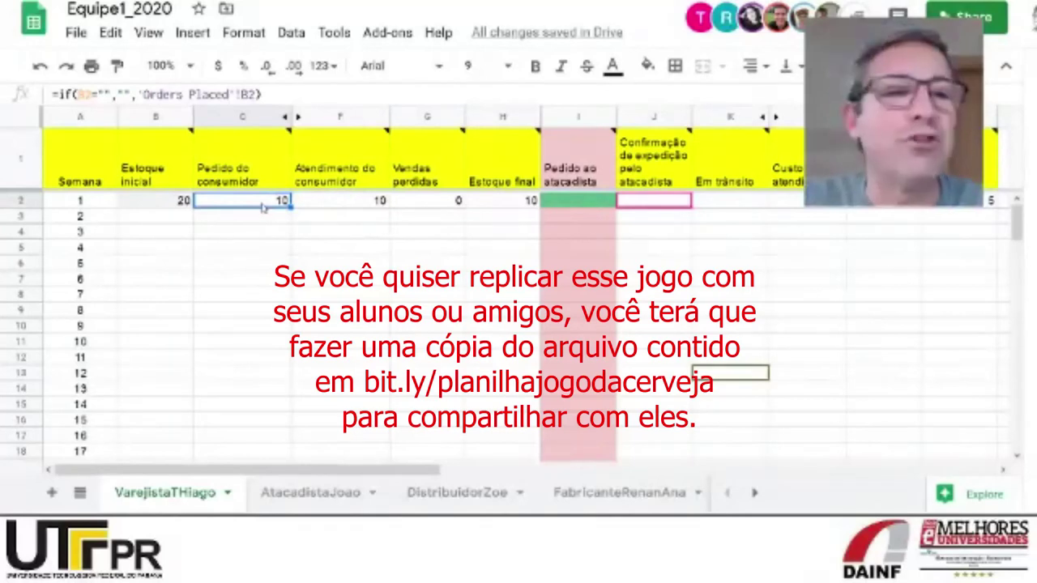
key("BackSpace")
type("30")
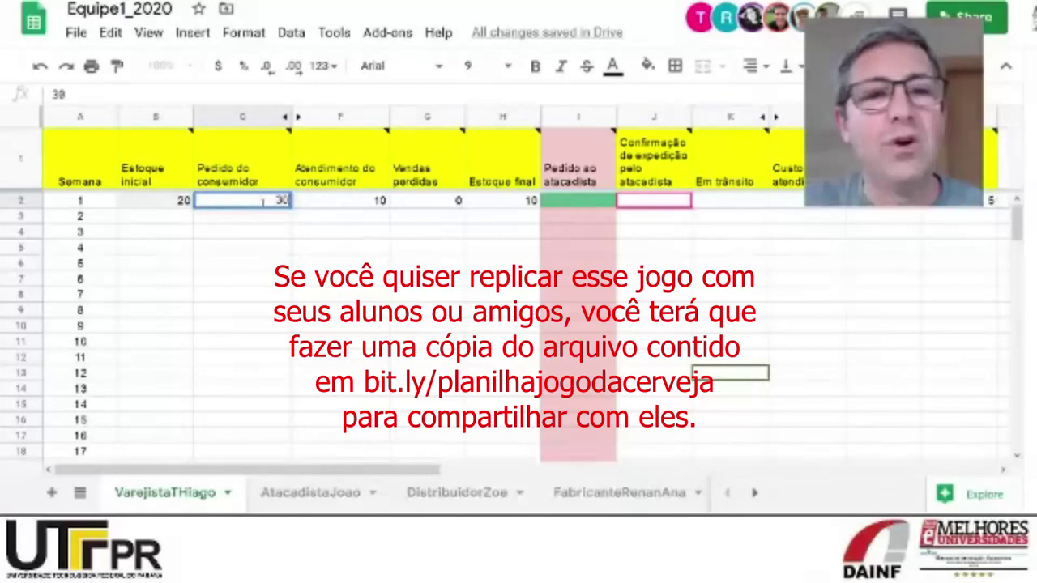
left_click(326, 234)
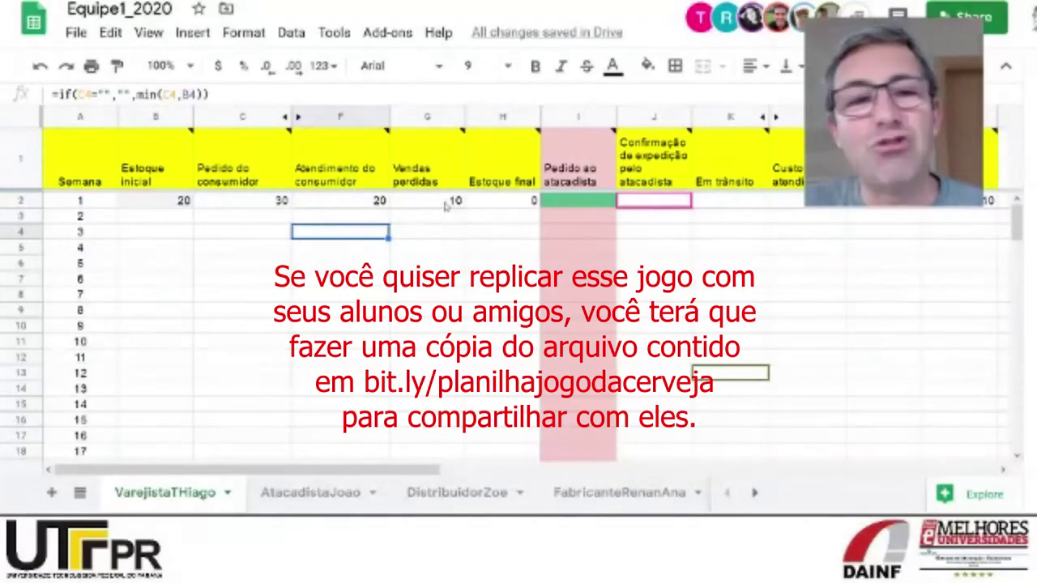
mouse_move(660, 168)
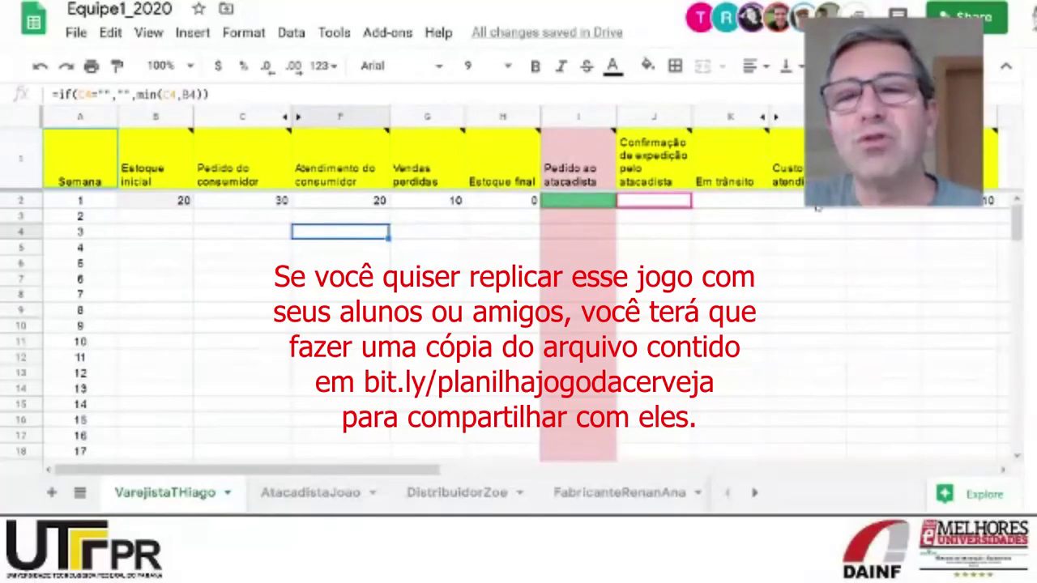
Examine the Varejista sheet's week 1 cells for consumer order, fulfilment, lost sales, final stock, wholesaler order and stock-holding cost.
left_click(267, 205)
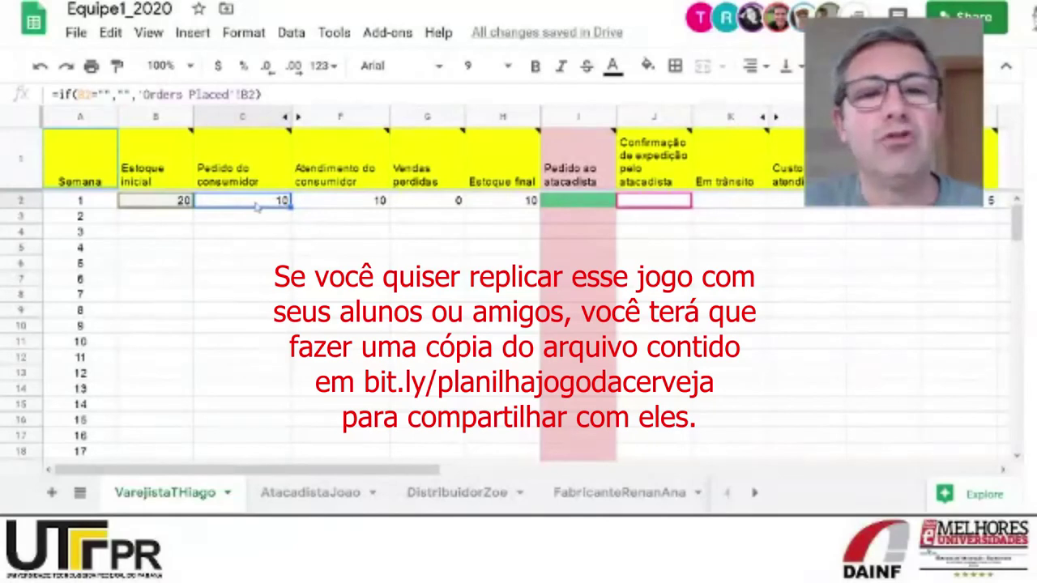
left_click(352, 205)
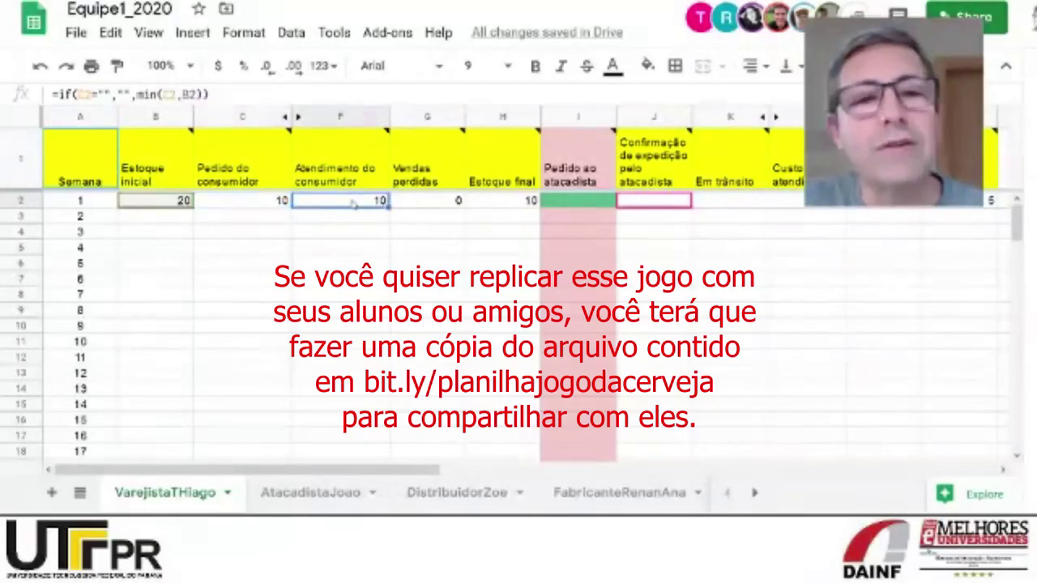
left_click(429, 205)
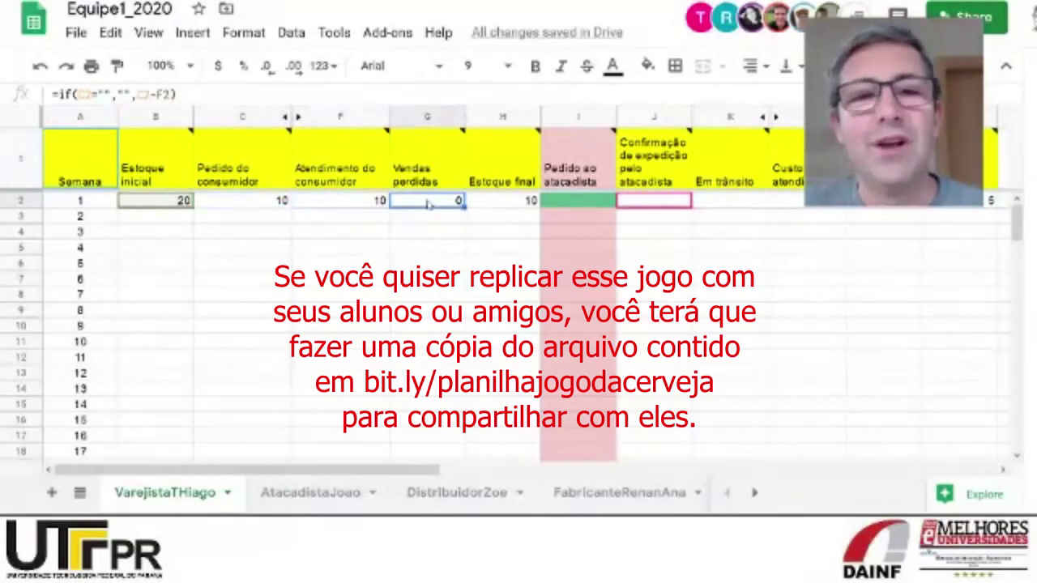
left_click(502, 202)
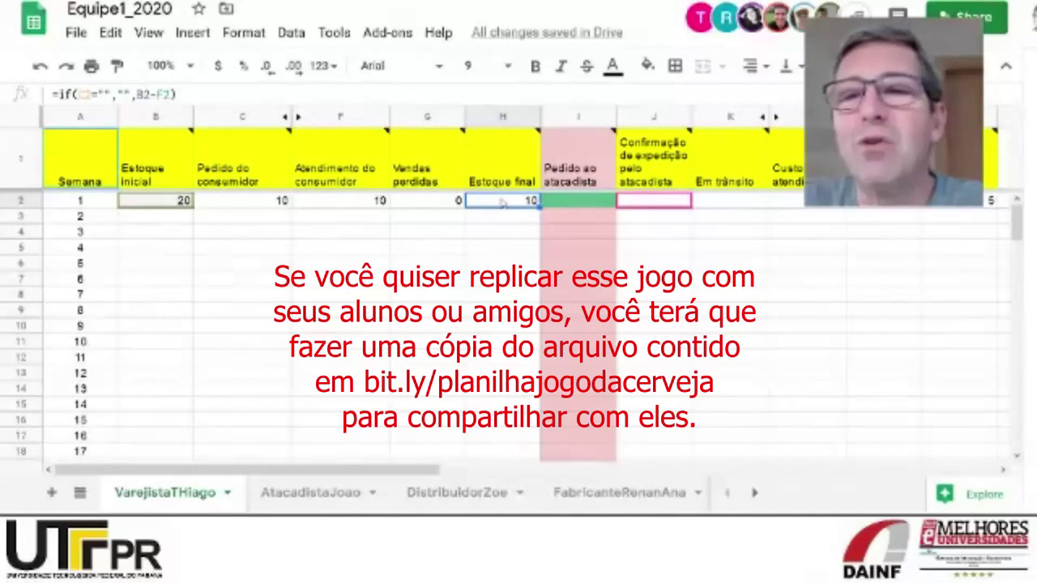
left_click(577, 201)
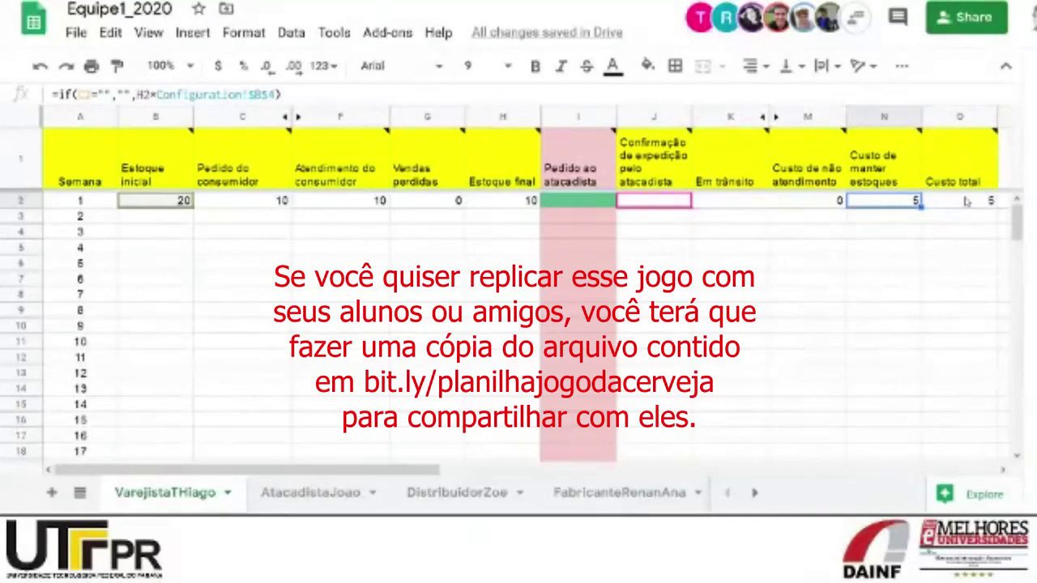
left_click(256, 206)
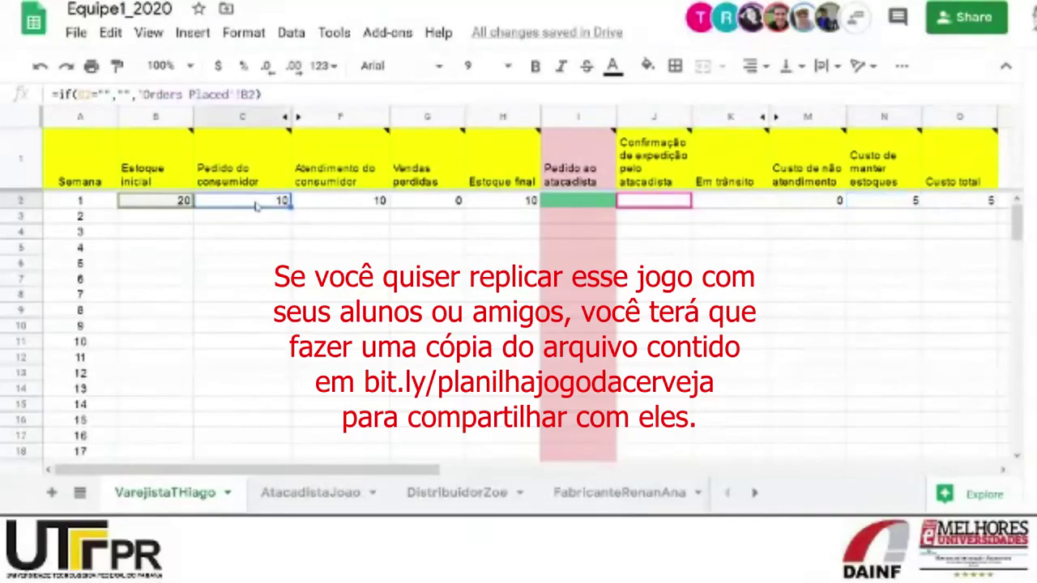
Enter a week 1 "Pedido ao atacadista" order of 20 on the Varejista sheet.
left_click(500, 207)
left_click(574, 207)
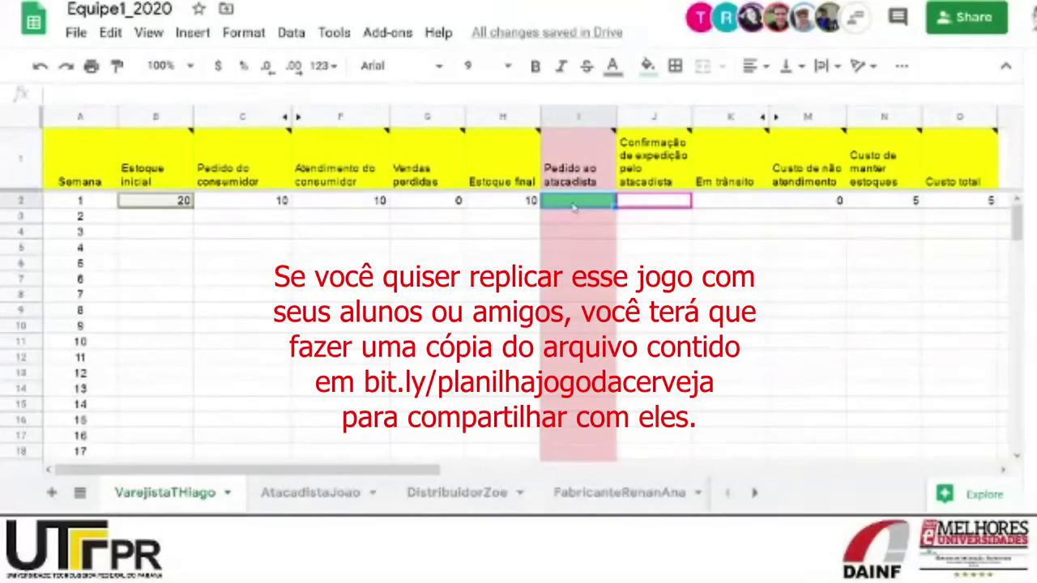
type("20")
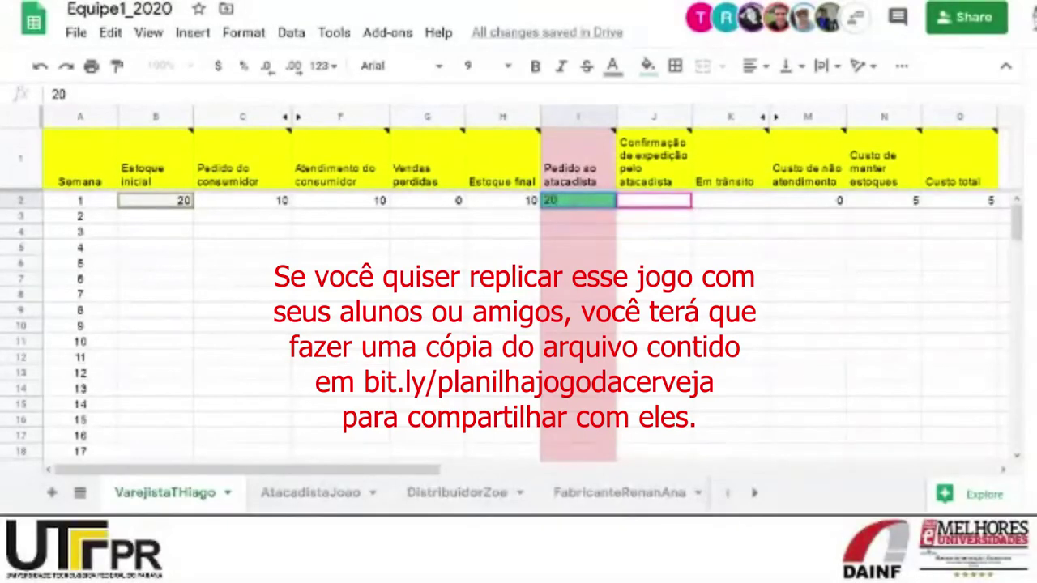
mouse_move(552, 135)
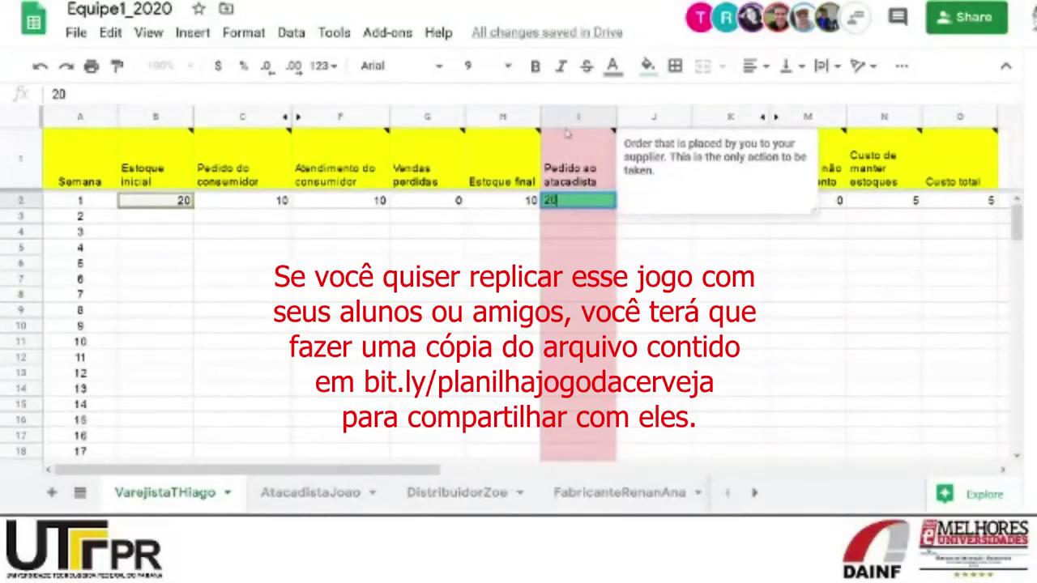
key("Return")
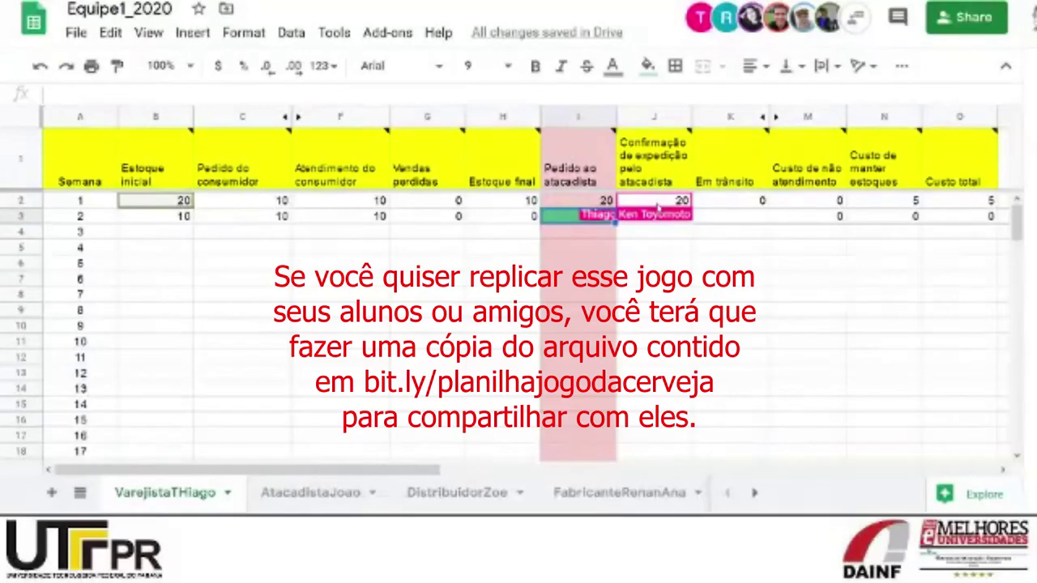
Try a week 1 wholesaler order of 30 on the Varejista sheet and check the "Confirmação de expedição pelo atacadista" cell.
left_click(593, 208)
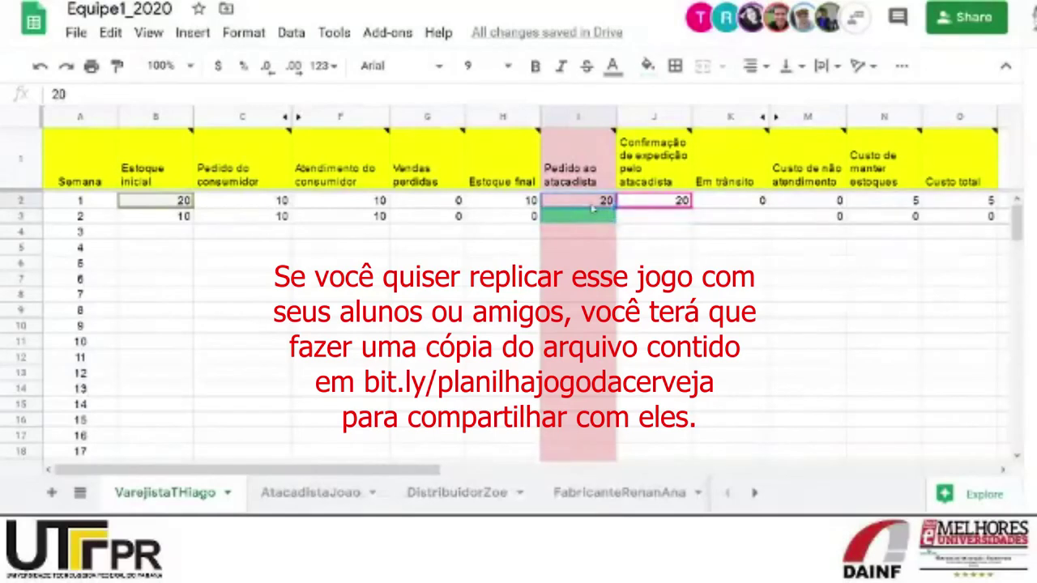
type("30")
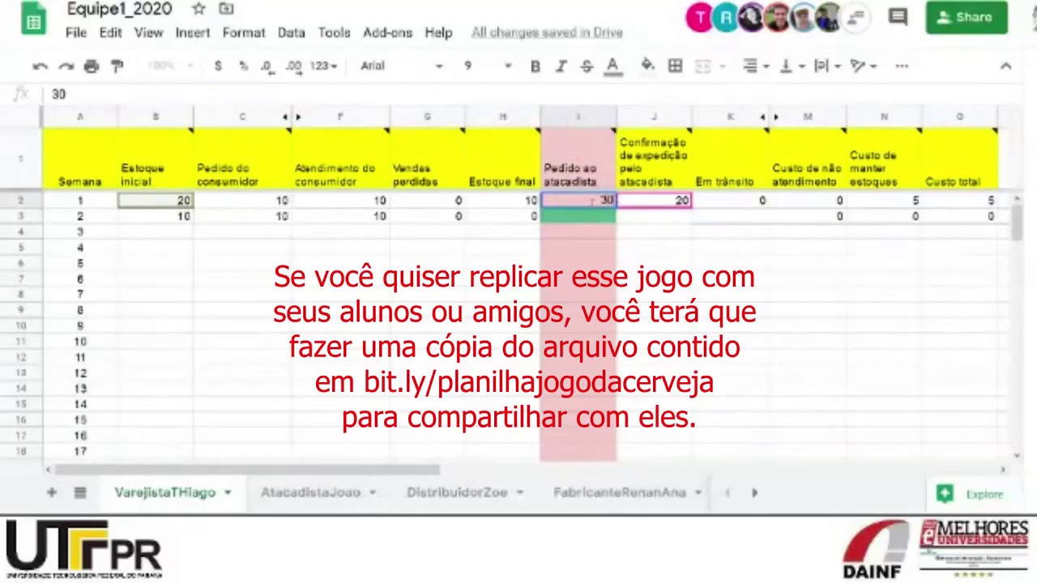
key("Return")
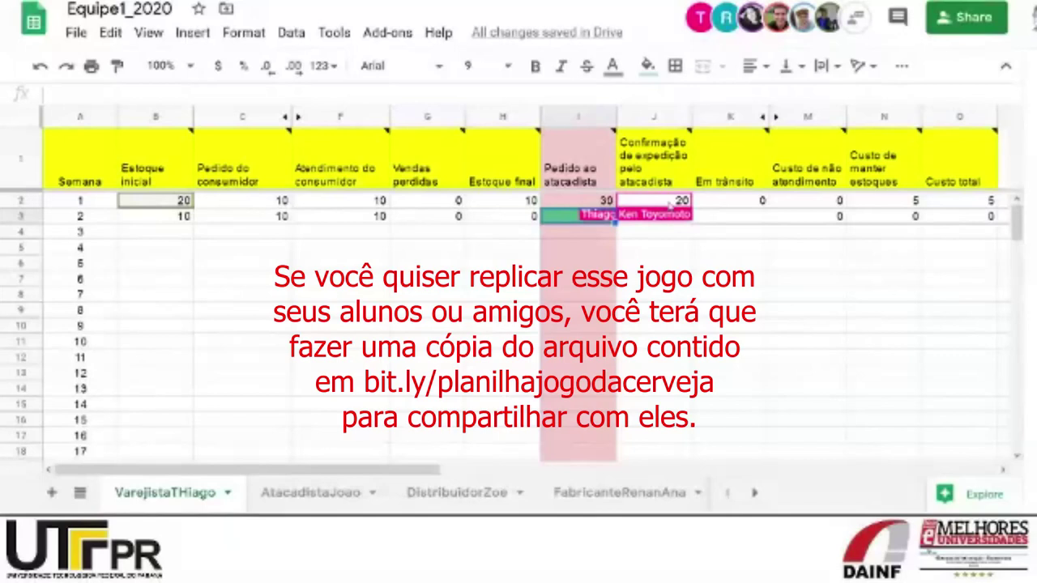
key("Up")
left_click(649, 203)
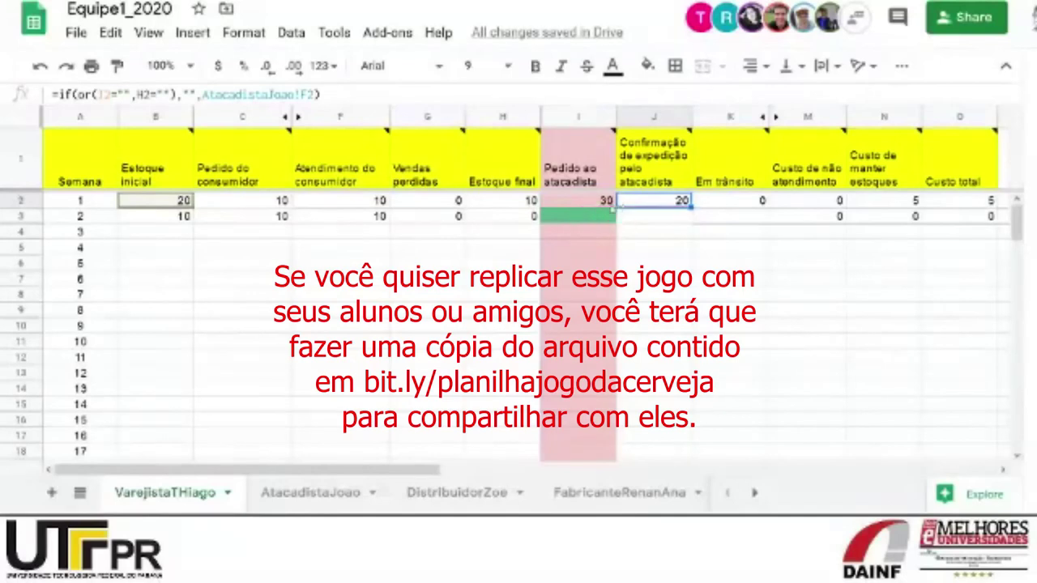
Set the Varejista sheet's week 1 wholesaler order back to 20 and look at the "Pedido ao atacadista" column.
left_click(599, 205)
type("20")
key("Return")
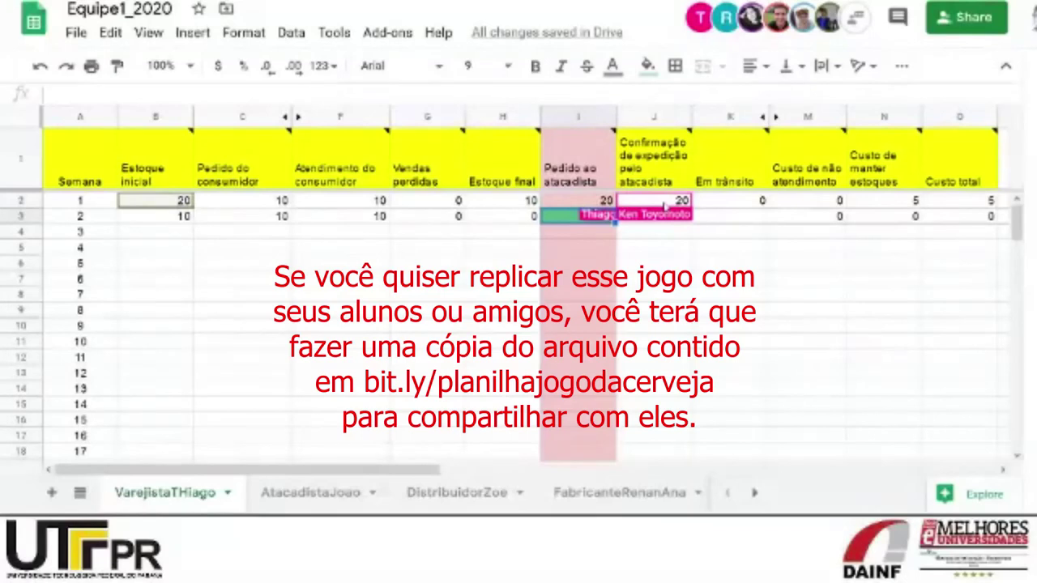
left_click(572, 110)
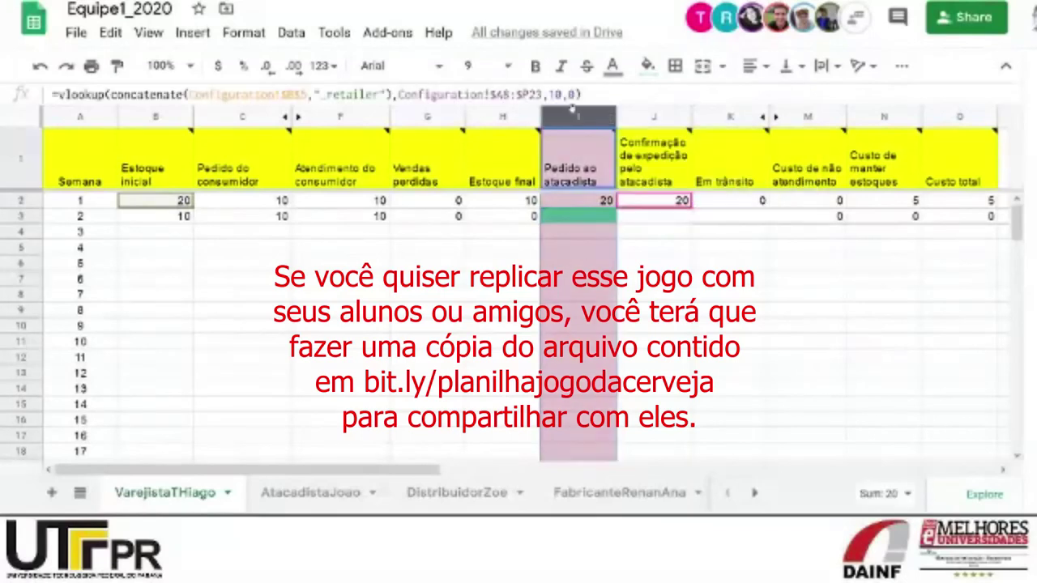
left_click(584, 217)
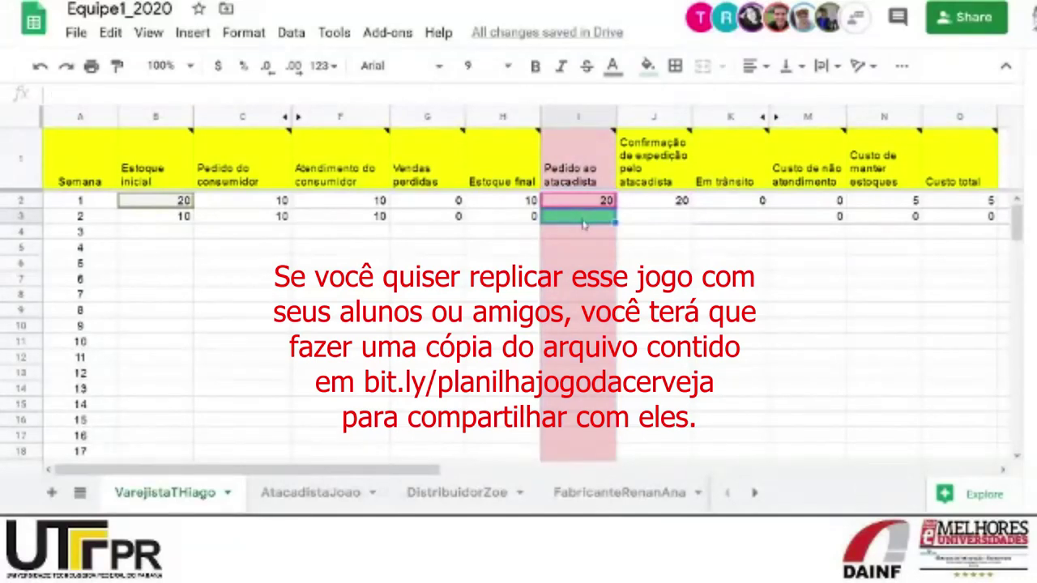
Examine the Atacadista sheet's week 1 cells for retailer order, backlog, expected and actual dispatch, unfilled orders and final stock.
left_click(316, 499)
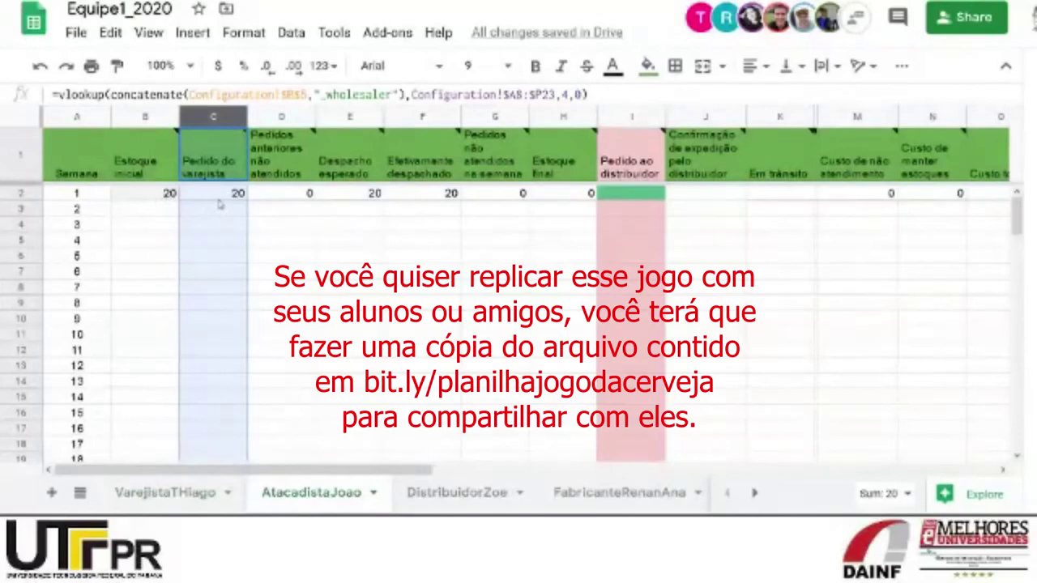
left_click(275, 197)
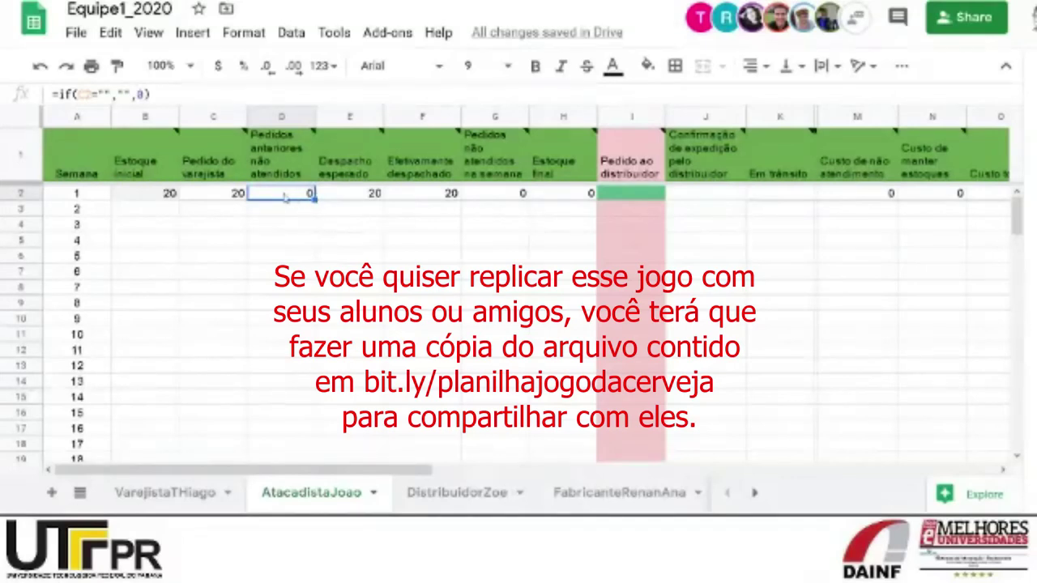
left_click(354, 195)
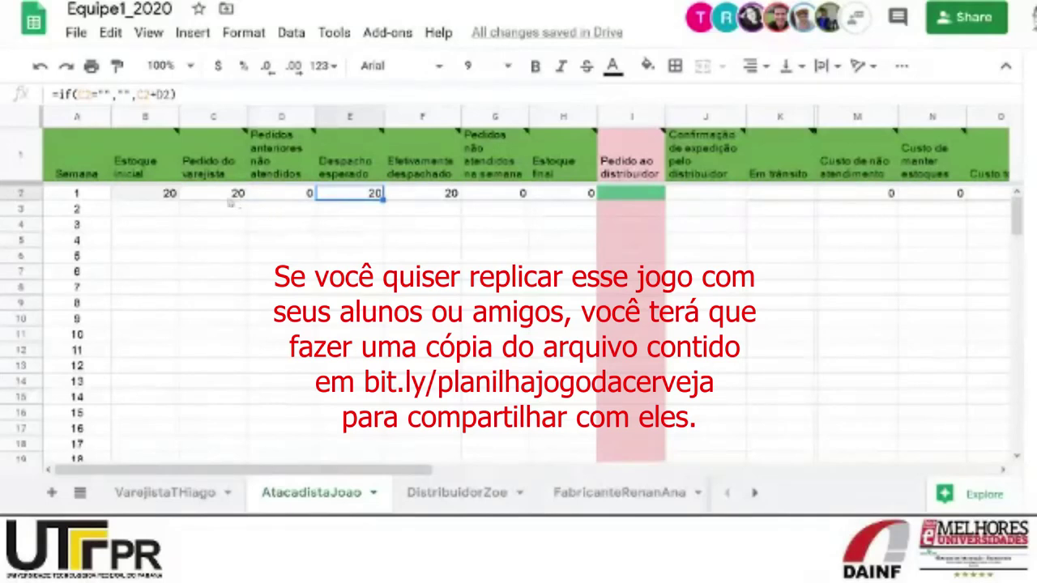
left_click(224, 198)
mouse_move(223, 200)
left_mouse_down()
mouse_move(281, 203)
mouse_move(217, 198)
left_mouse_up()
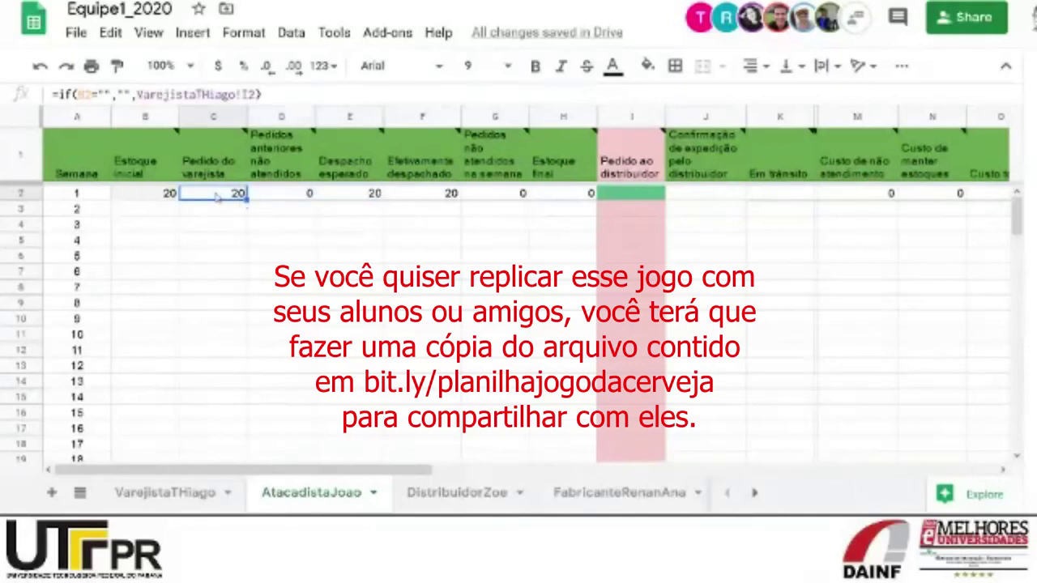
left_click(285, 197)
key("Right")
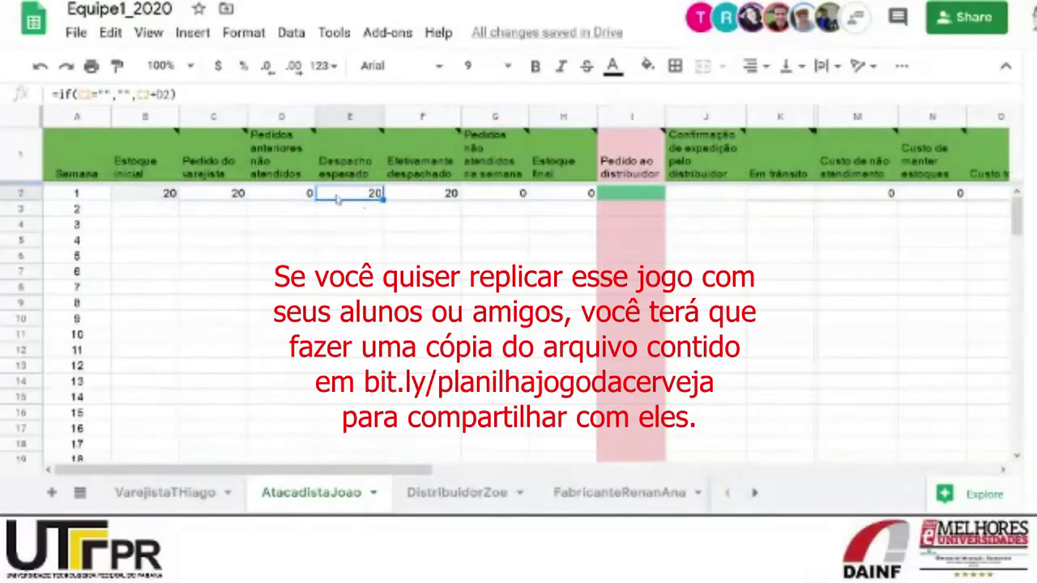
left_click(442, 195)
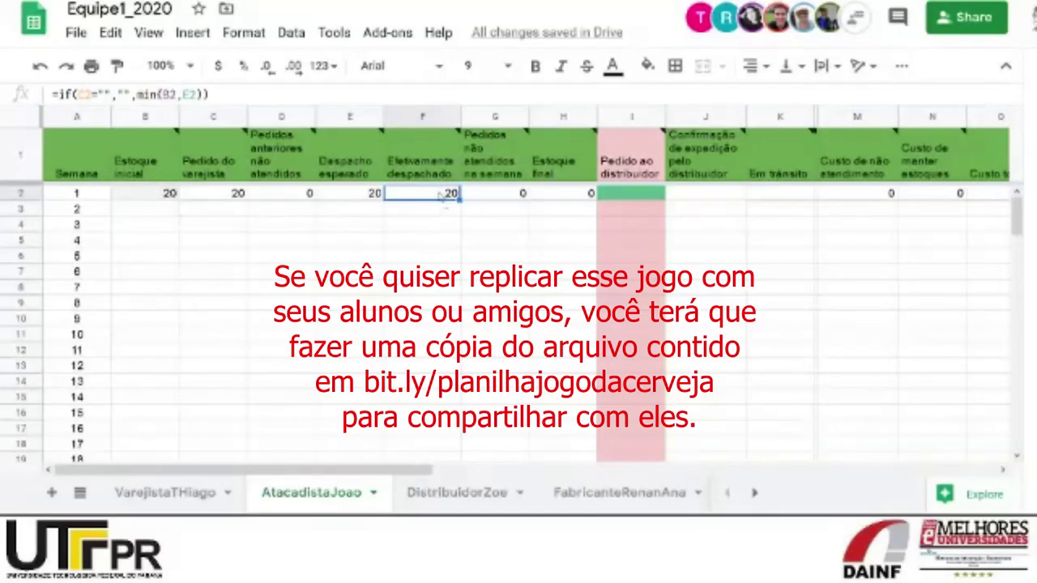
left_click(503, 202)
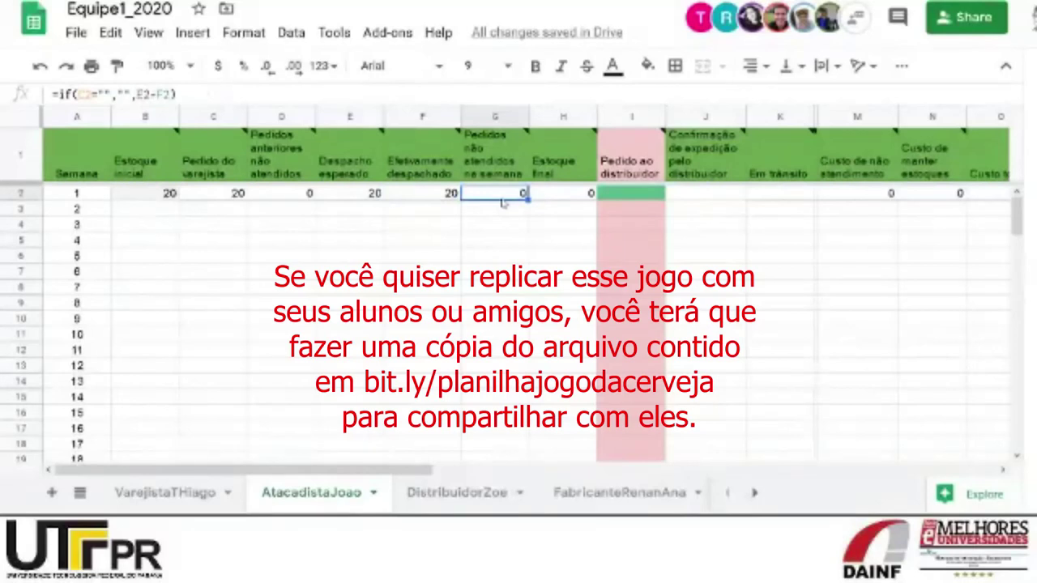
left_click(557, 202)
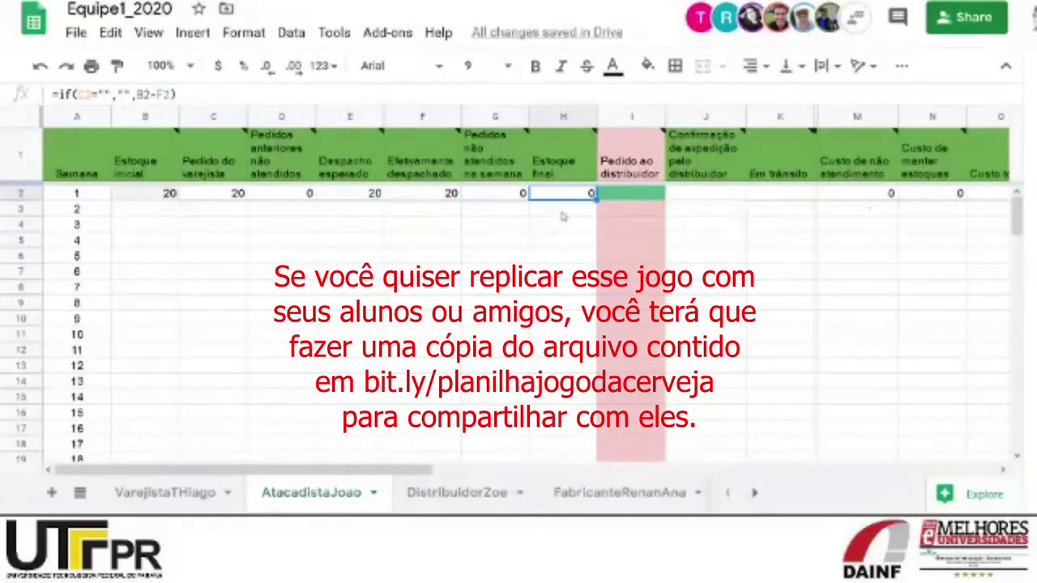
Enter a week 1 "Pedido ao distribuidor" order of 25 on the Atacadista sheet.
left_click(630, 195)
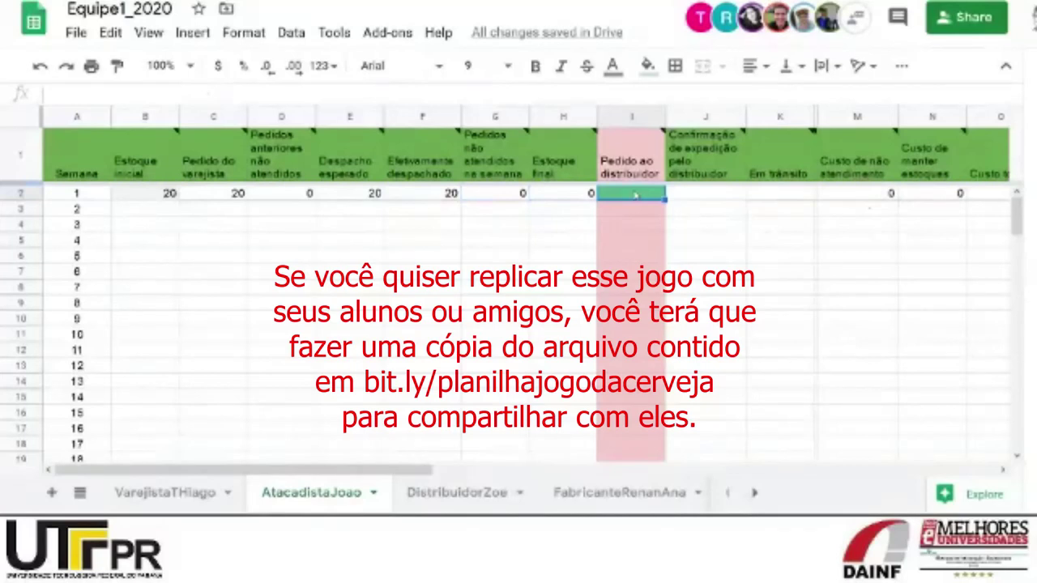
type("25")
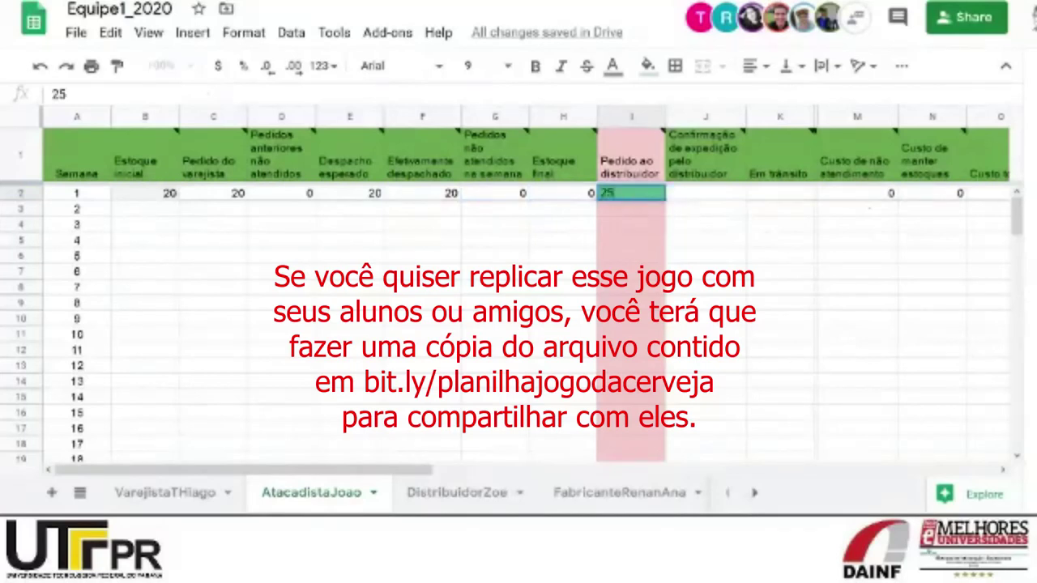
key("Return")
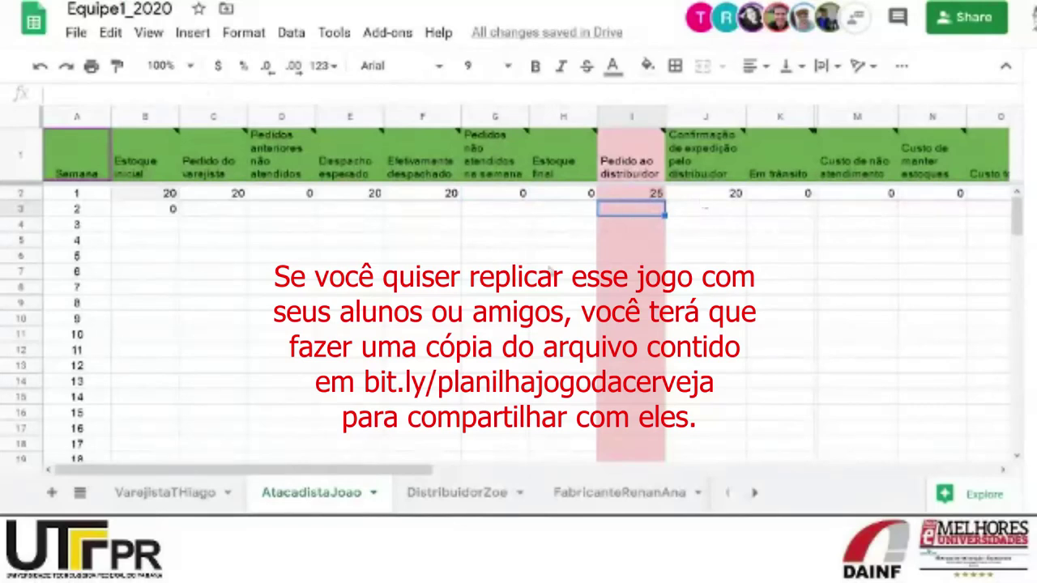
Examine on the Distribuidor sheet how week 1 unfilled orders feed the week 2 backlog, plus the final stock and manufacturer order cells.
left_click(473, 495)
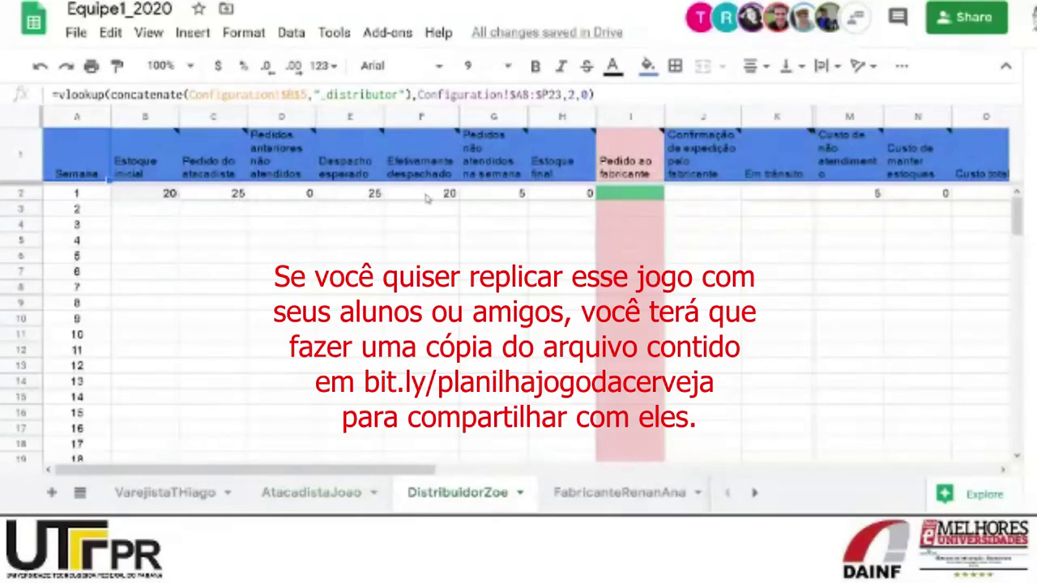
left_click(497, 201)
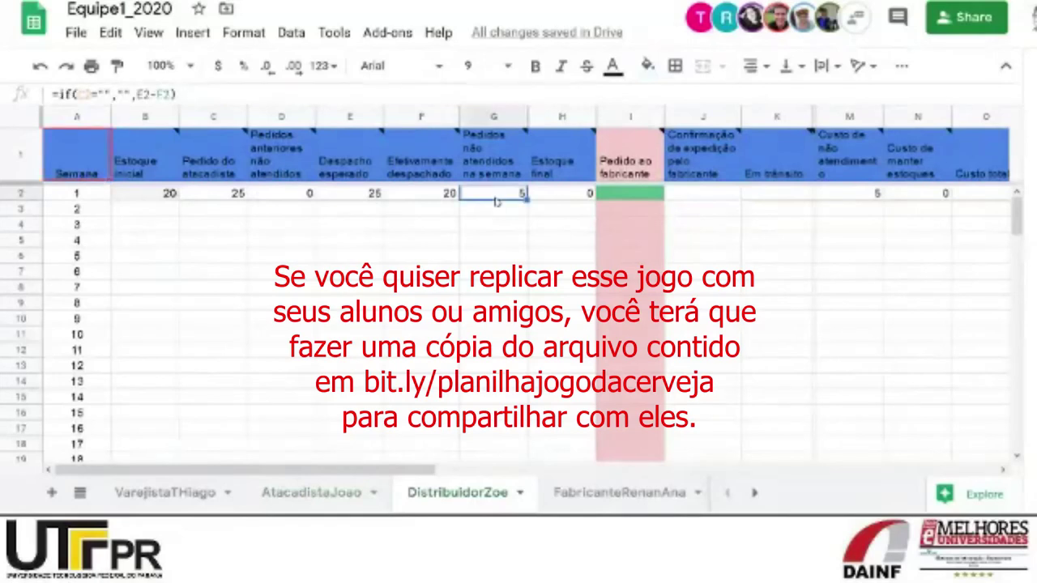
left_click(296, 210)
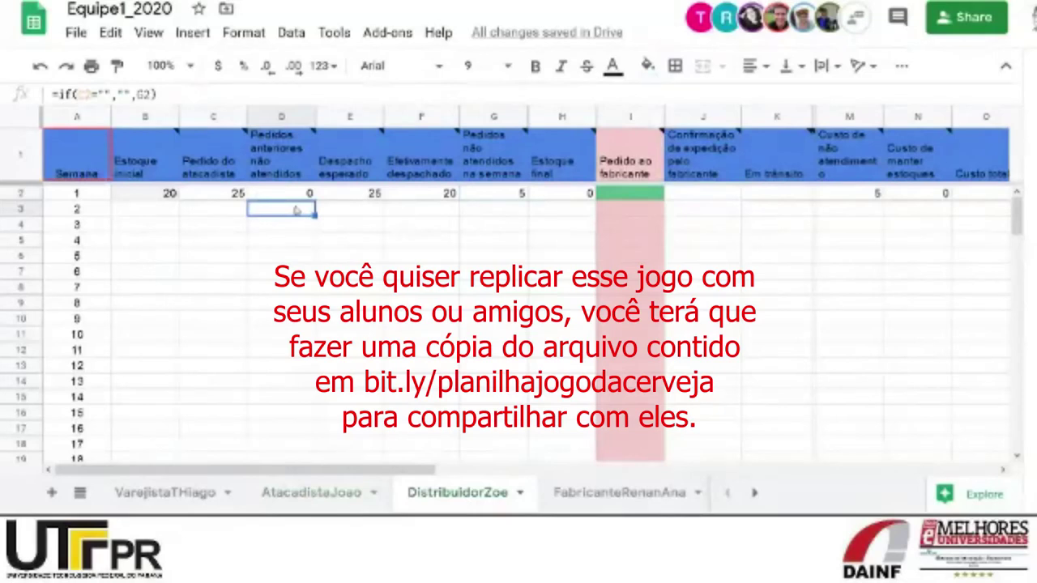
left_click(503, 198)
left_click(300, 211)
left_click(502, 196)
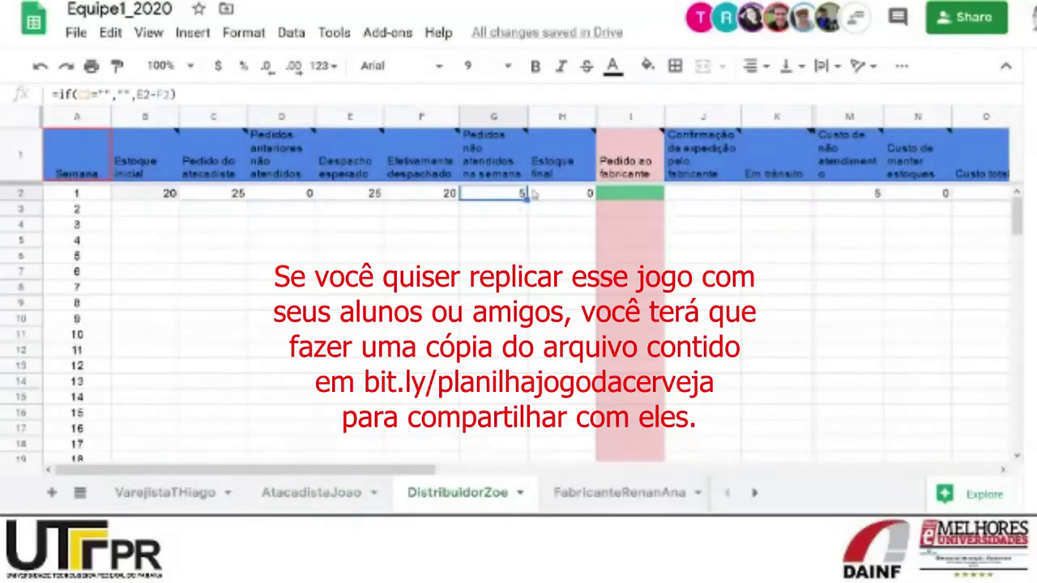
left_click(567, 195)
left_click(638, 199)
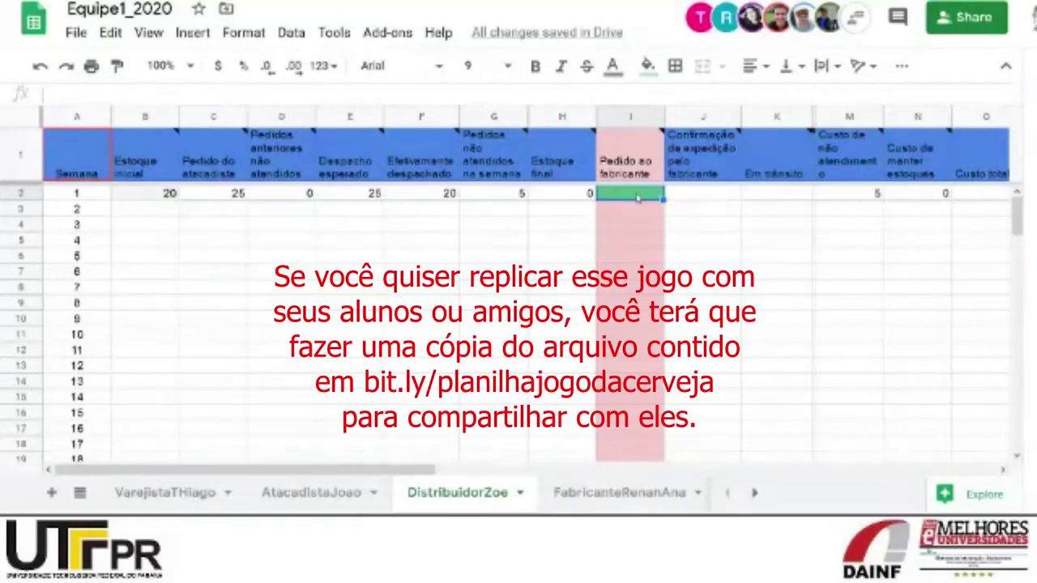
Clear the trial week 1 orders to the distributor on the Atacadista sheet and to the wholesaler on the Varejista sheet.
double_click(339, 492)
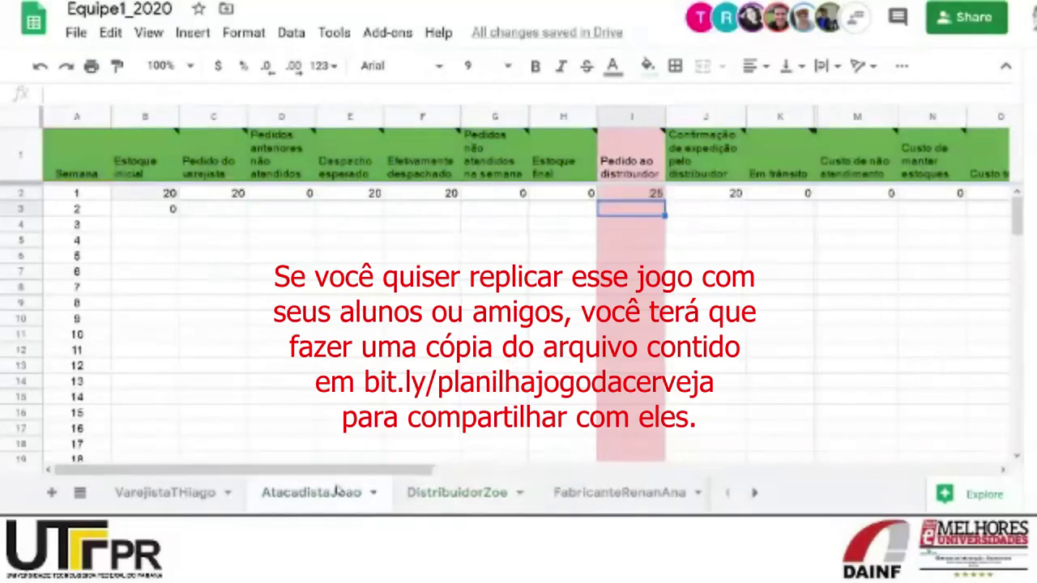
left_click(625, 199)
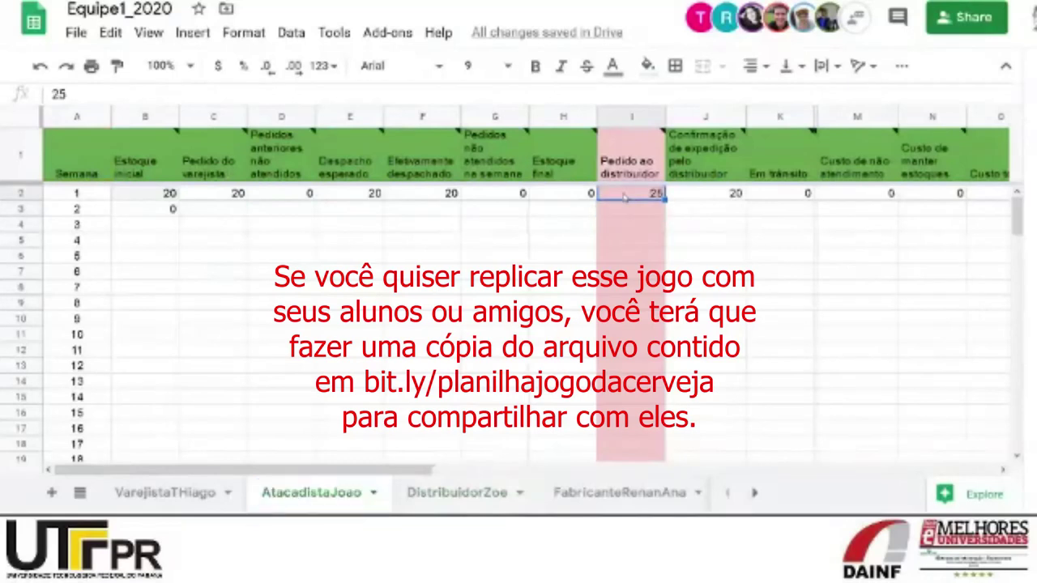
key("Delete")
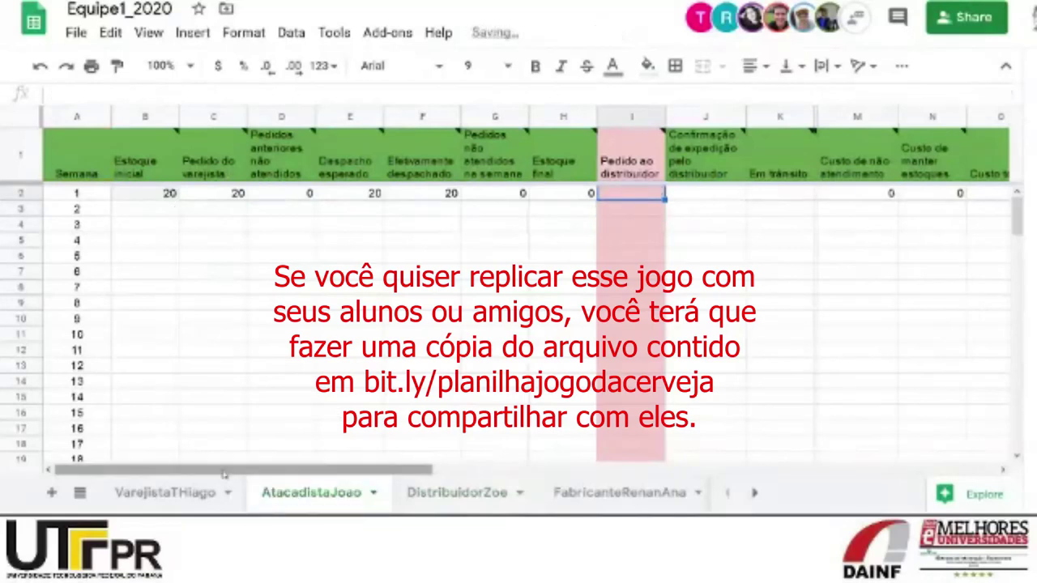
left_click(207, 494)
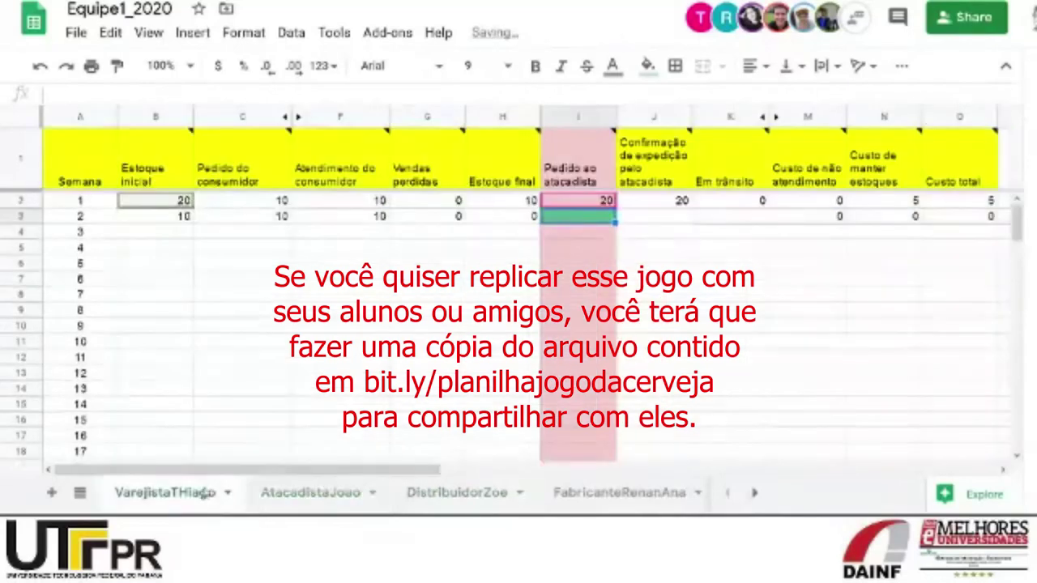
left_click(589, 205)
key("Delete")
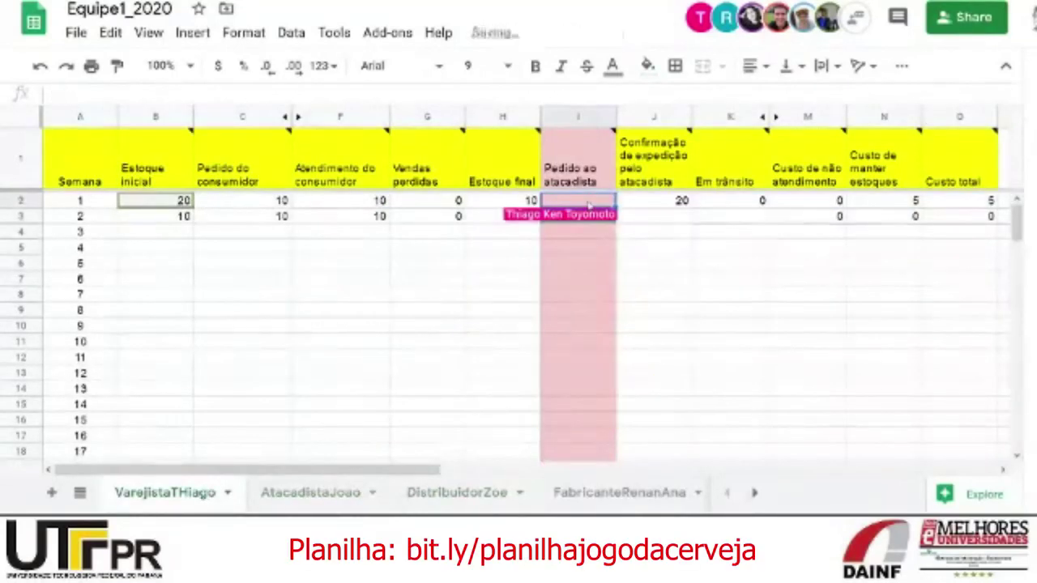
left_click(589, 267)
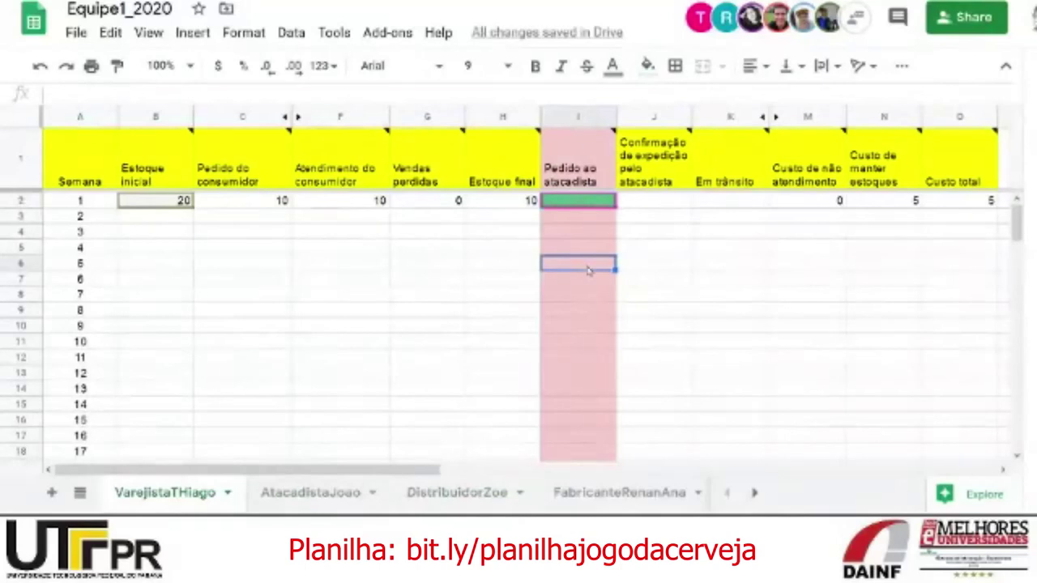
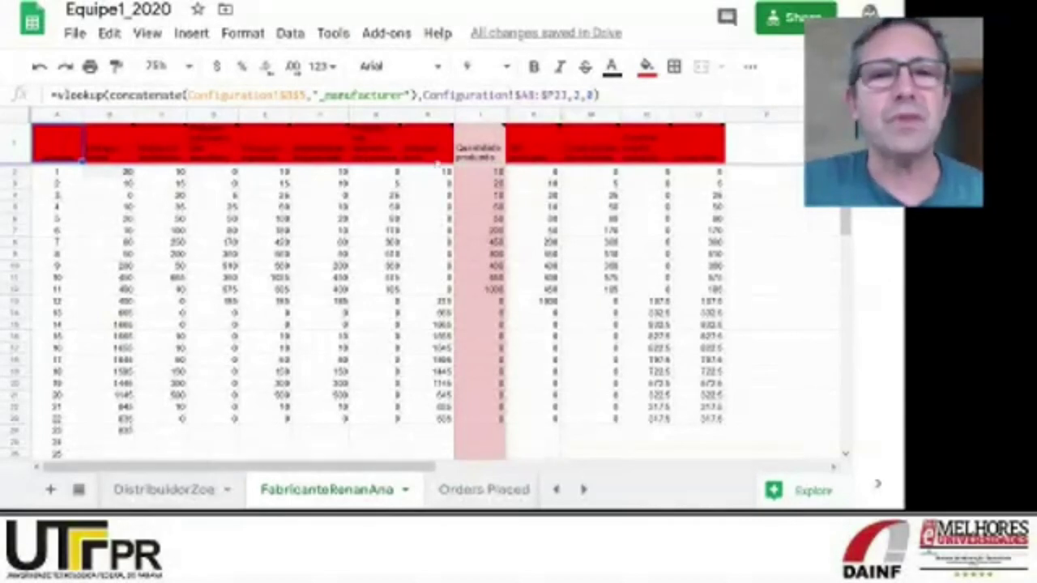
Examine the week 1 "Quantidade produzida" cell on the Fabricante sheet.
left_click(481, 173)
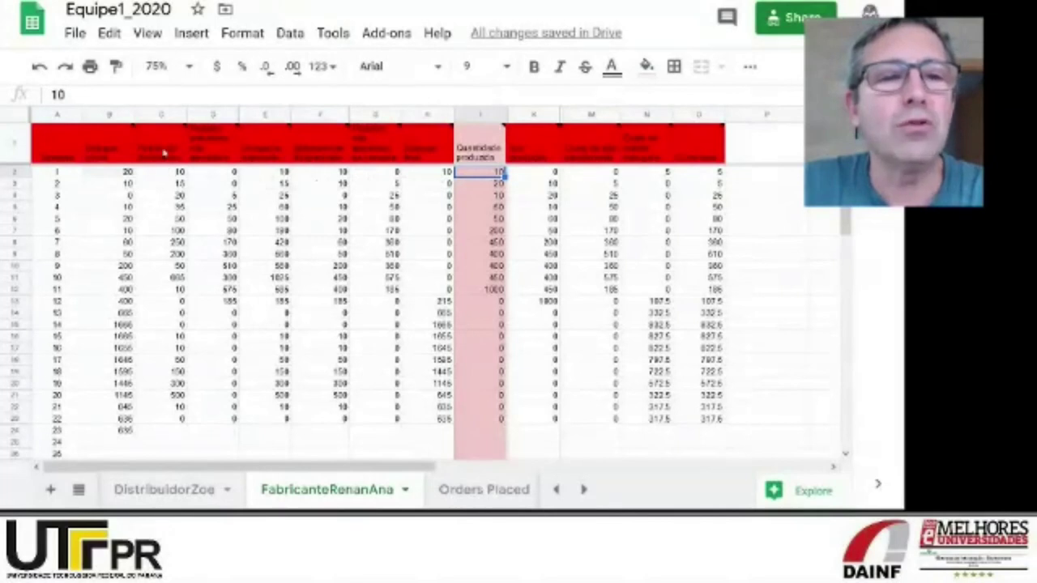
Examine the week 1 starting stock and incoming distributor order formulas on the Fabricante sheet.
mouse_move(162, 152)
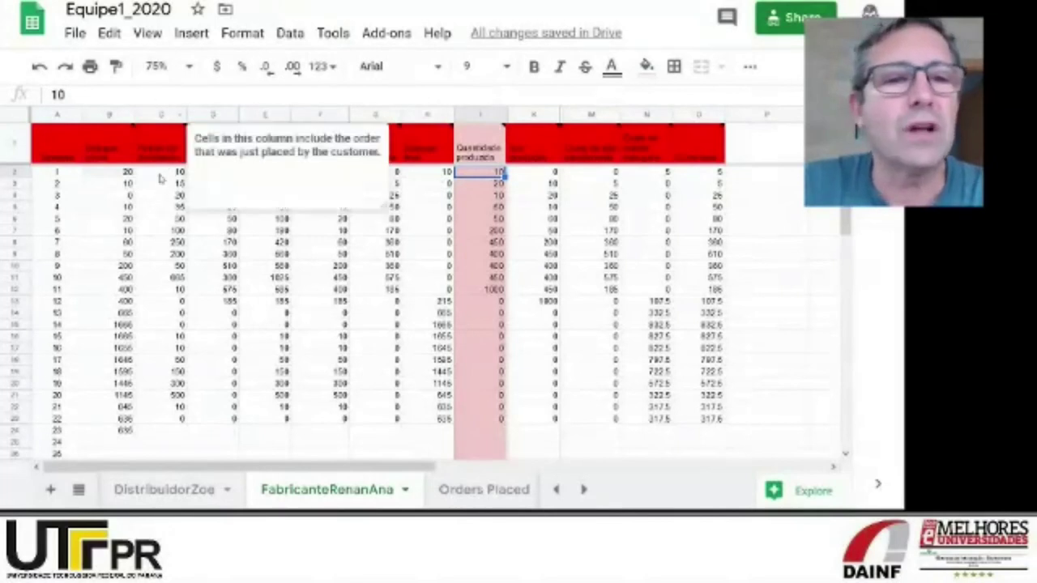
left_click(160, 176)
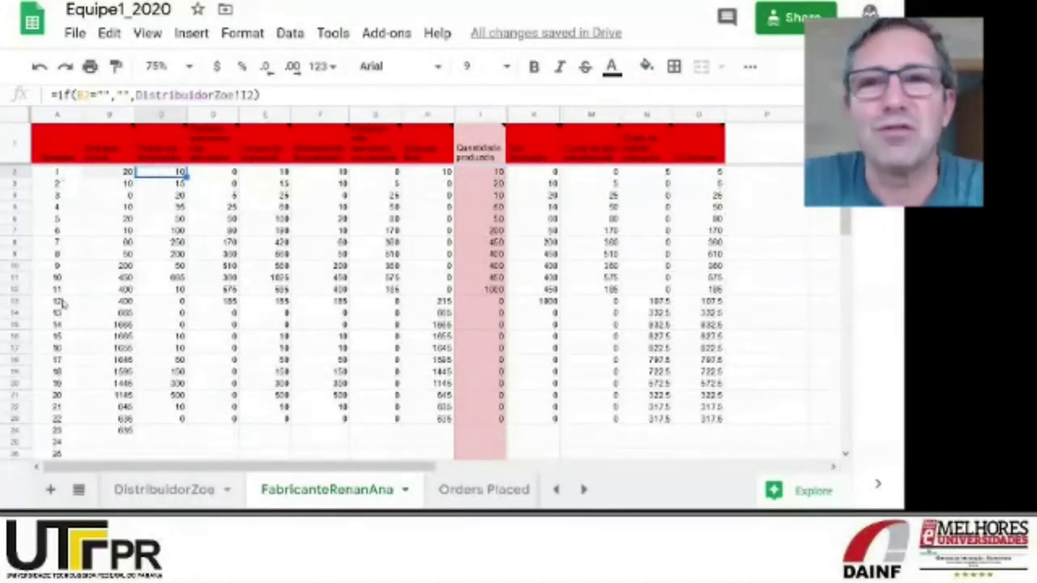
mouse_move(110, 169)
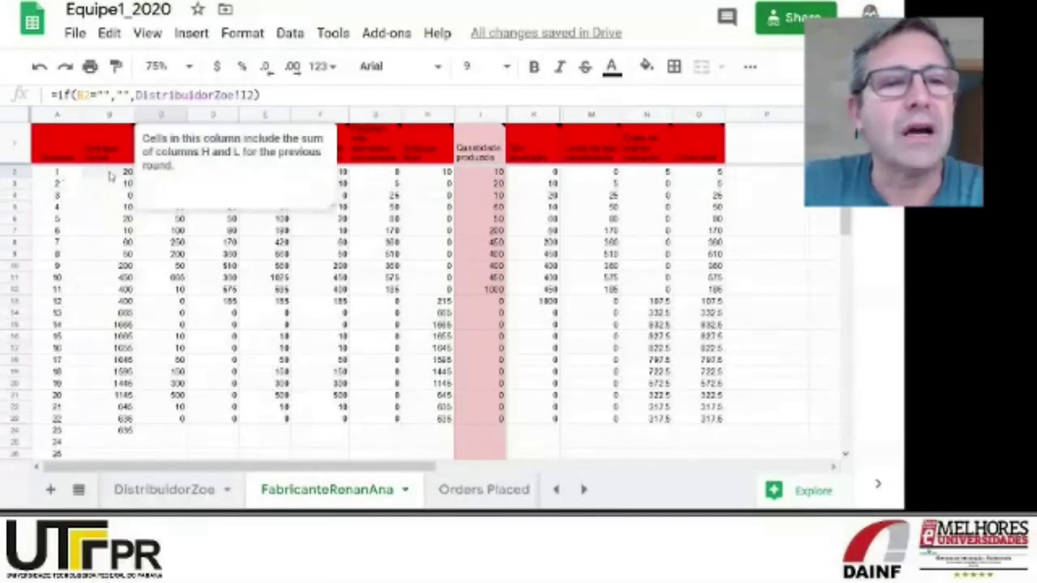
left_click(110, 173)
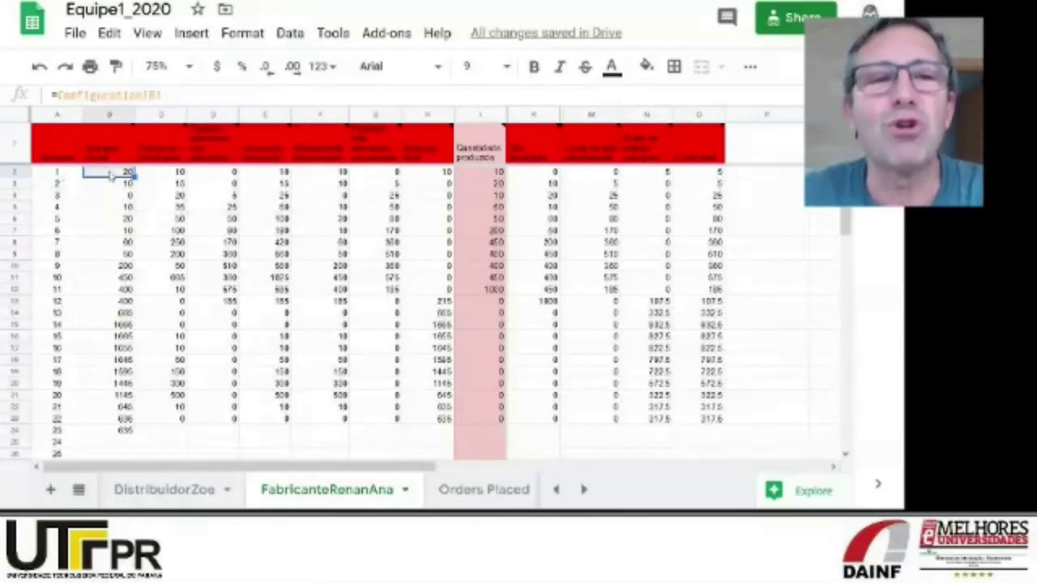
left_click(163, 176)
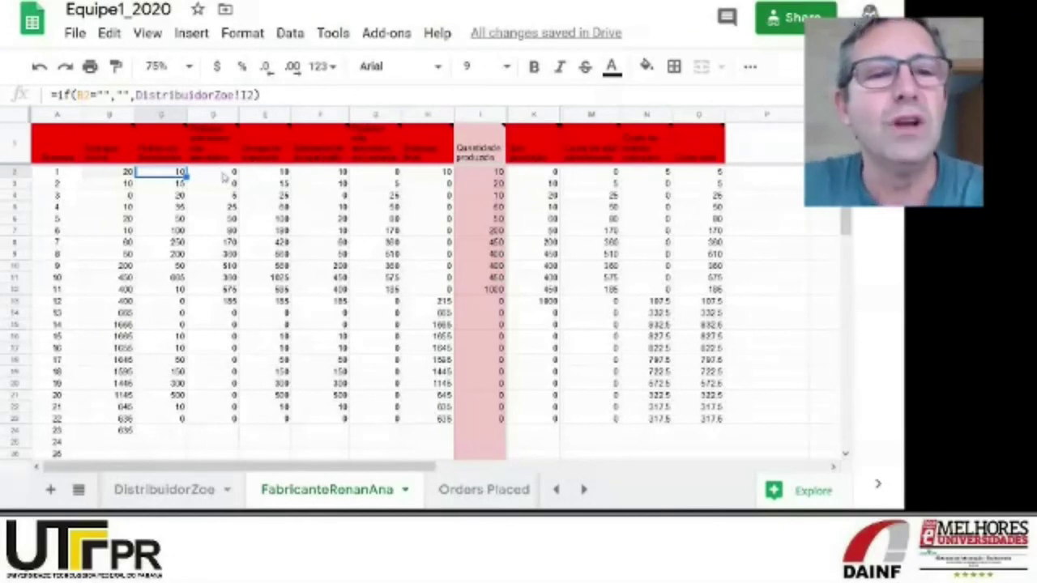
Examine how the week 1 distributor order and the previous backlog are added into the total quantity required on the Fabricante sheet.
left_click(225, 175)
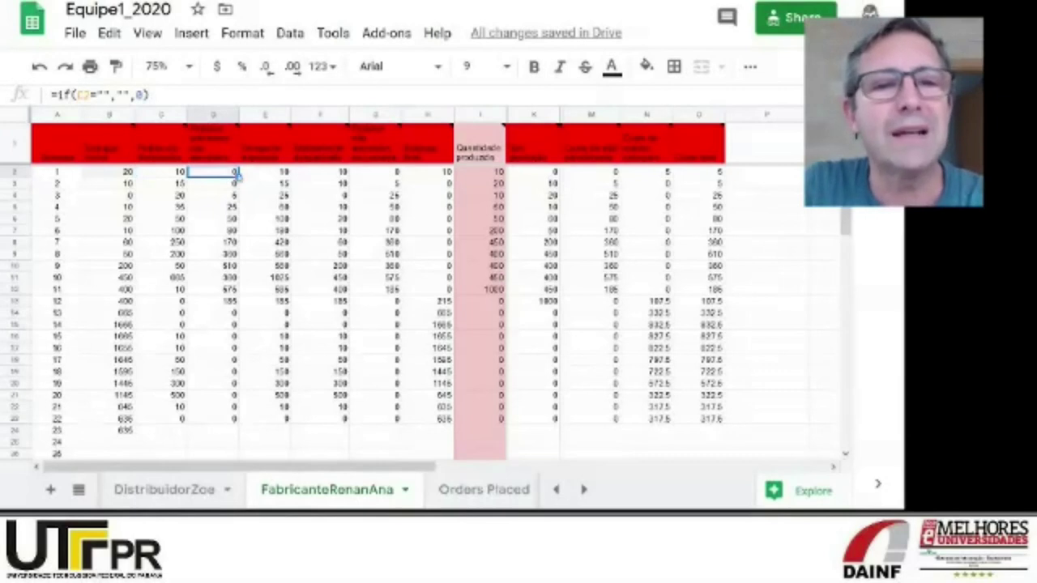
left_click(267, 174)
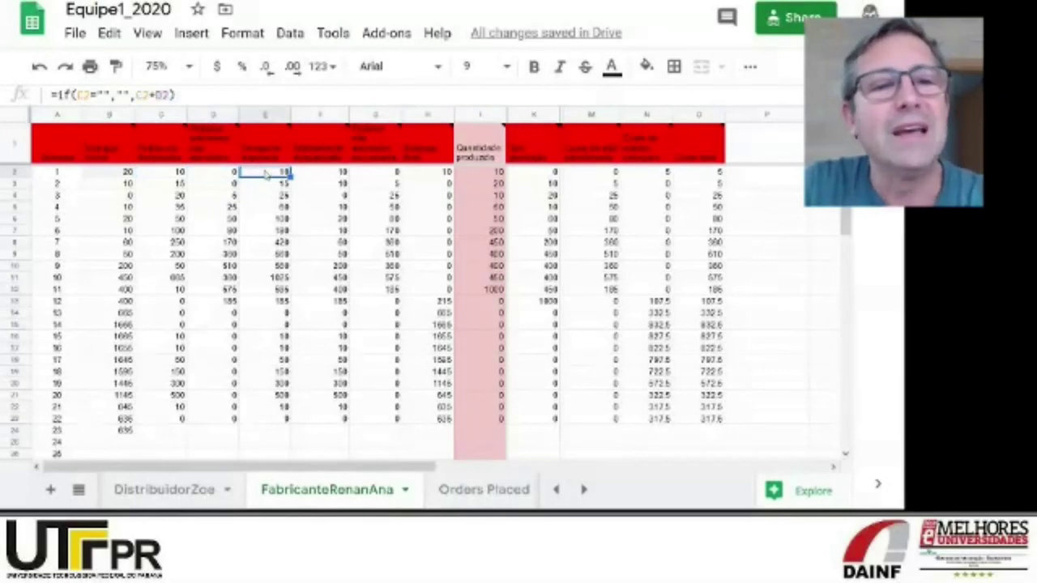
left_click(182, 174)
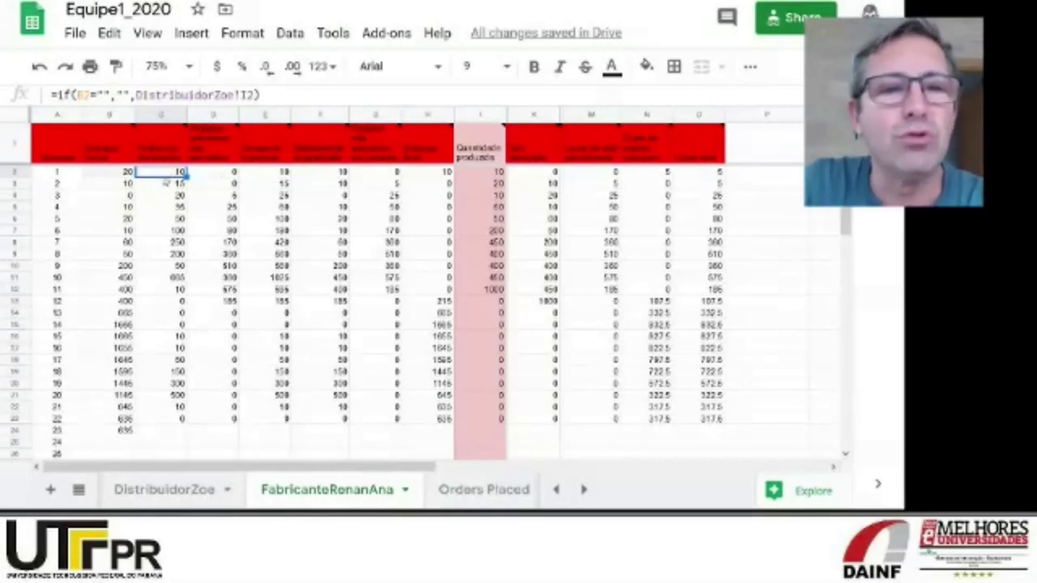
left_click(207, 173)
left_click(266, 174)
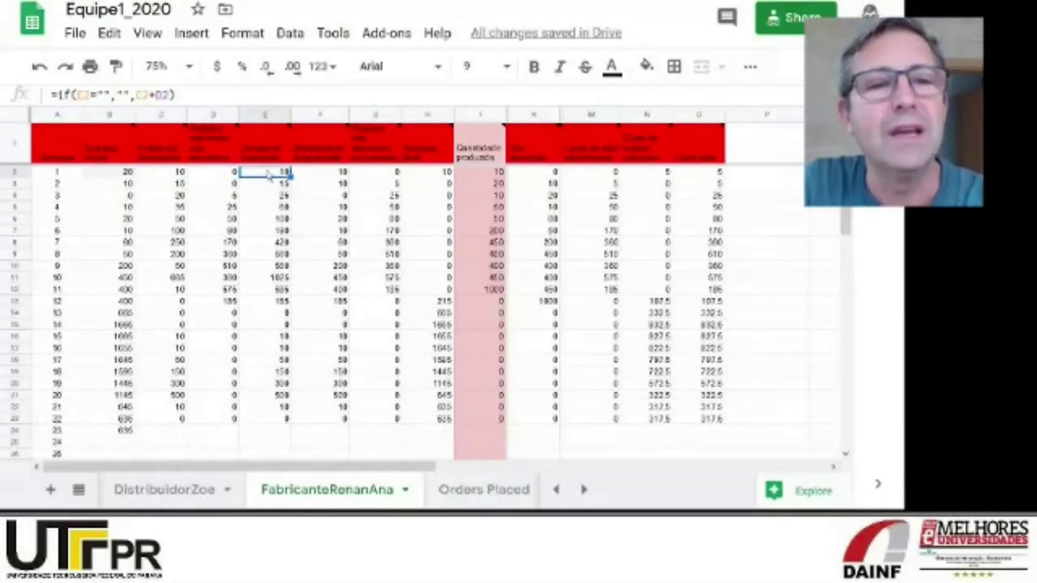
left_click(180, 176)
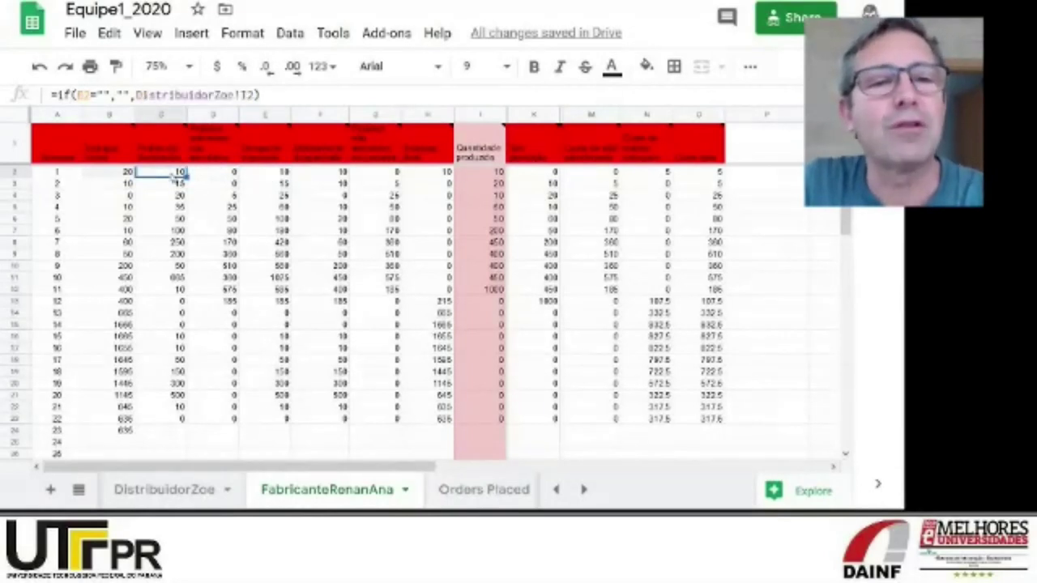
left_click_drag(177, 178, 231, 175)
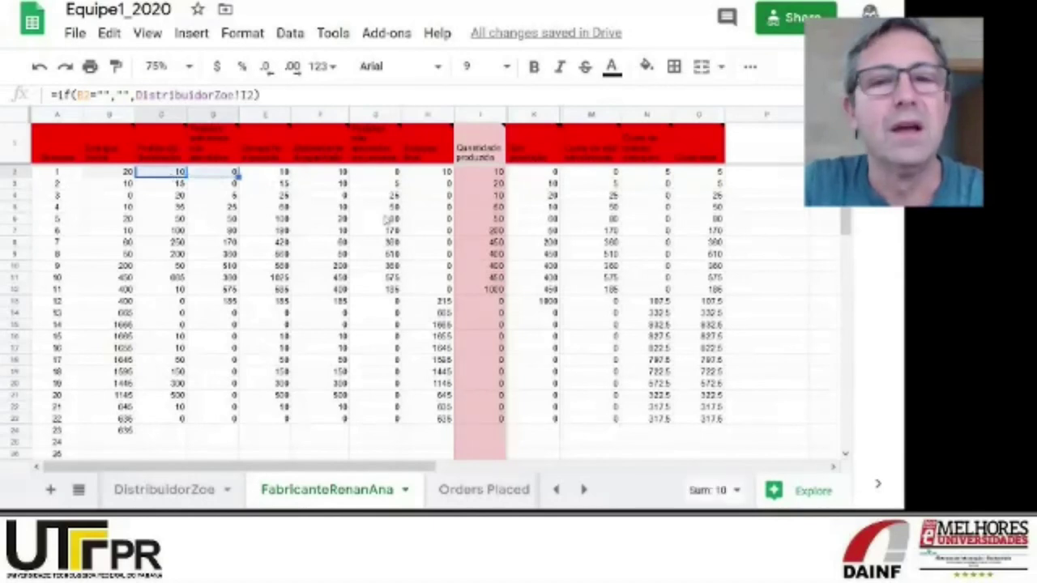
left_click(279, 179)
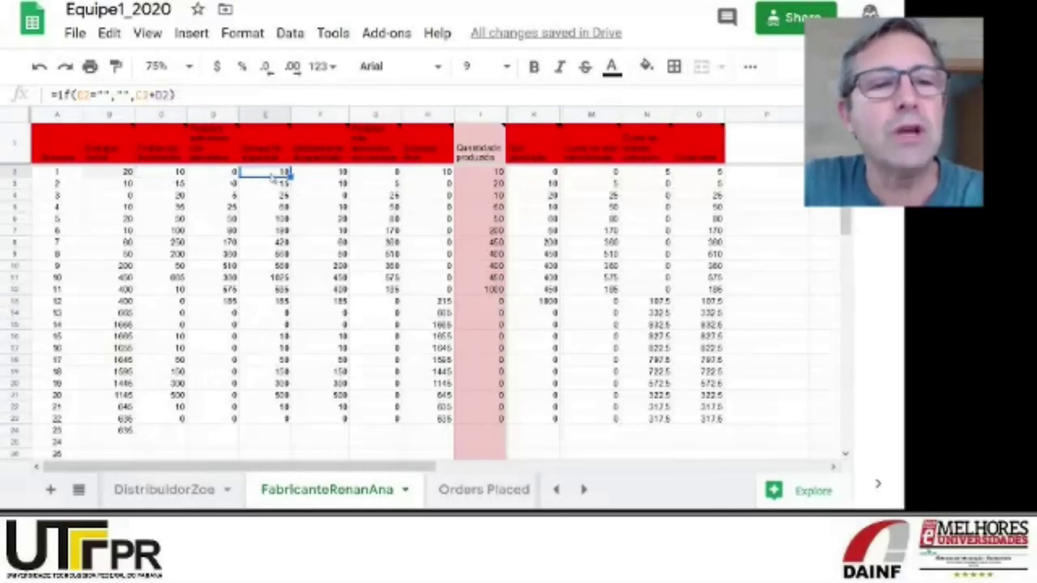
Compare week 1 starting stock with the total required, and examine the delivered, unfilled and final stock formulas on the Fabricante sheet.
left_click(58, 173, "ctrl")
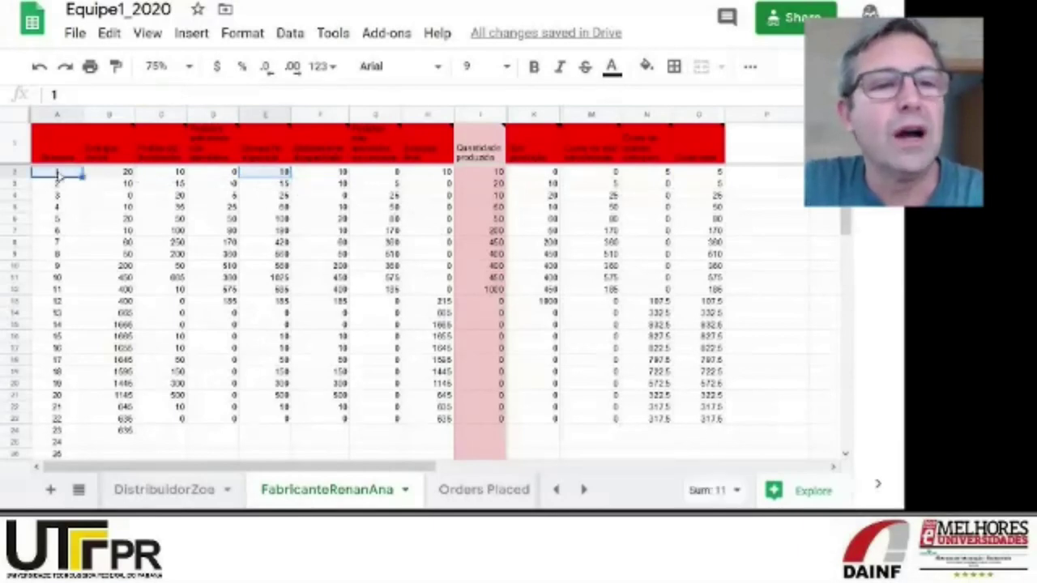
left_click(111, 171, "ctrl")
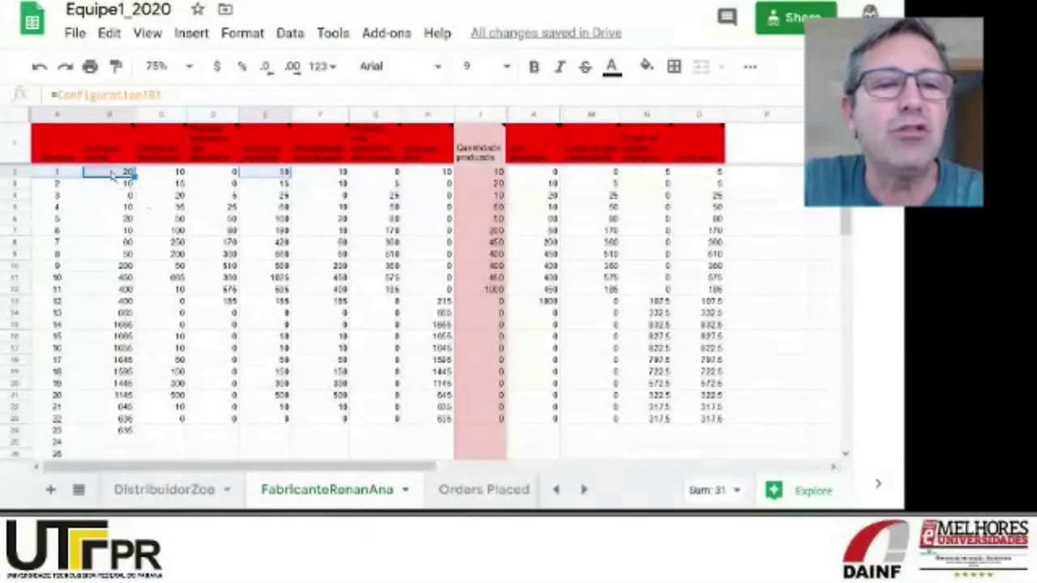
left_click(267, 175)
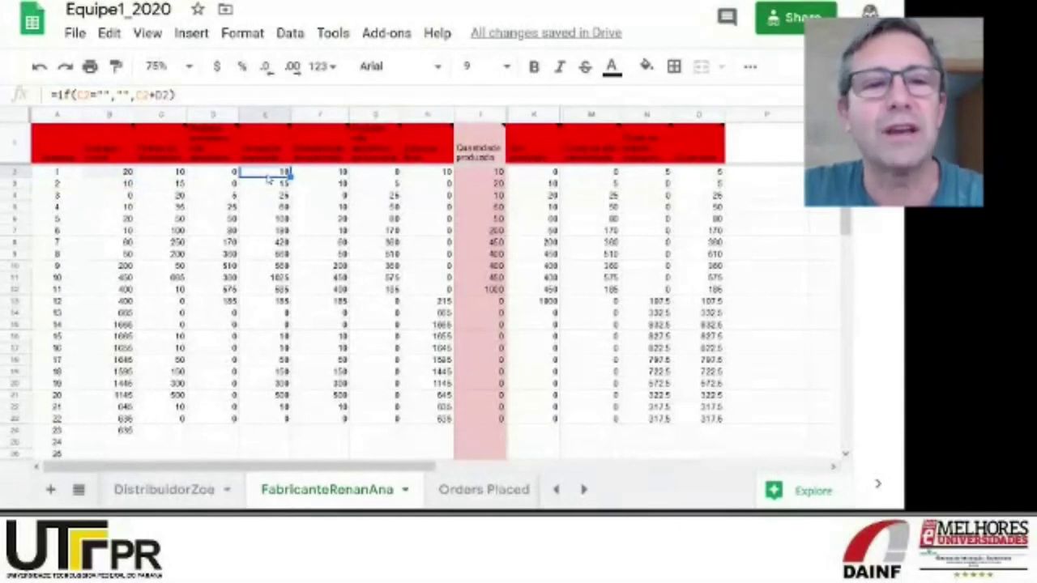
left_click(326, 172)
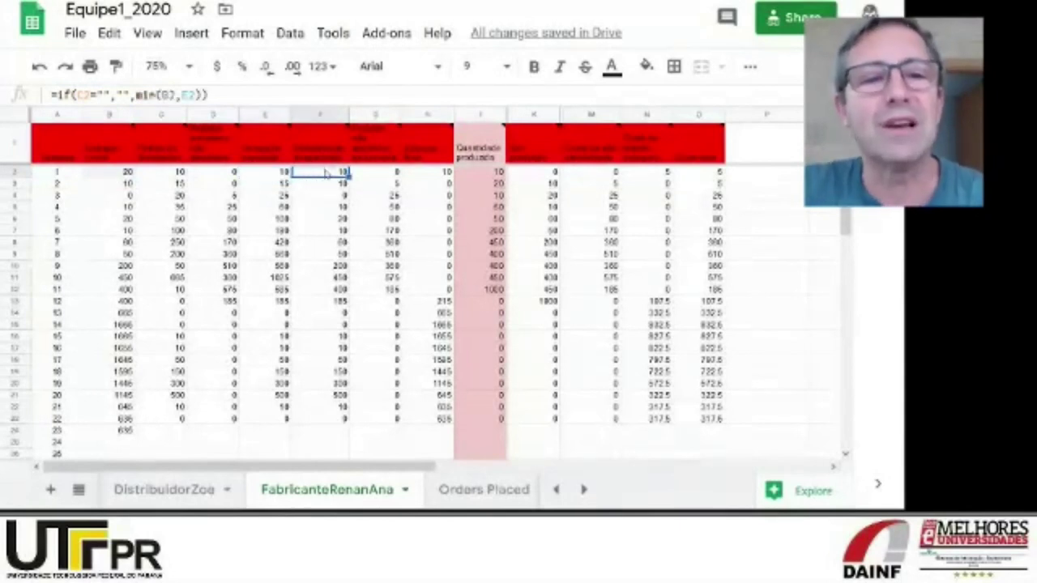
left_click(380, 174)
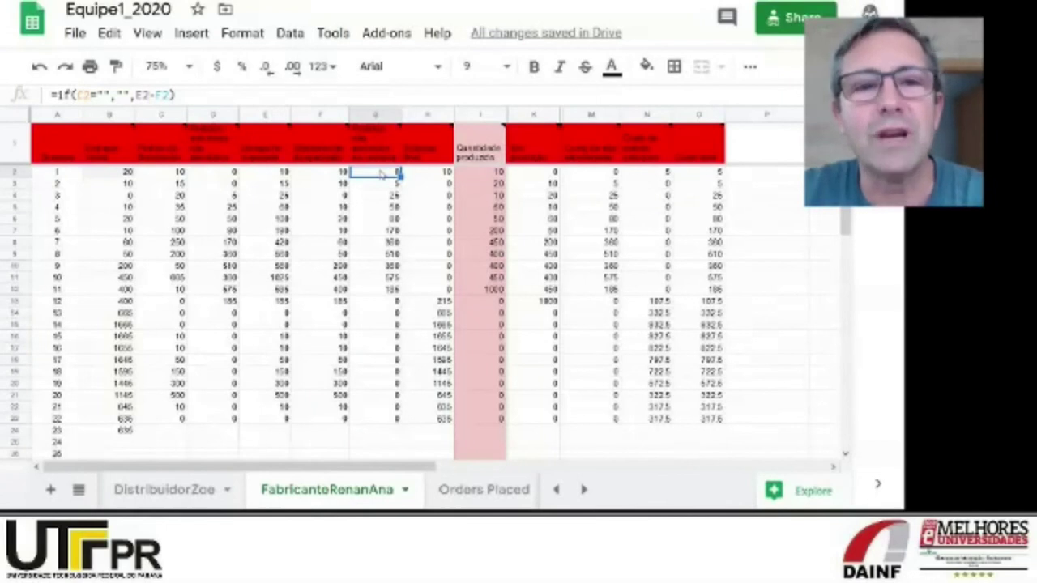
left_click(433, 176)
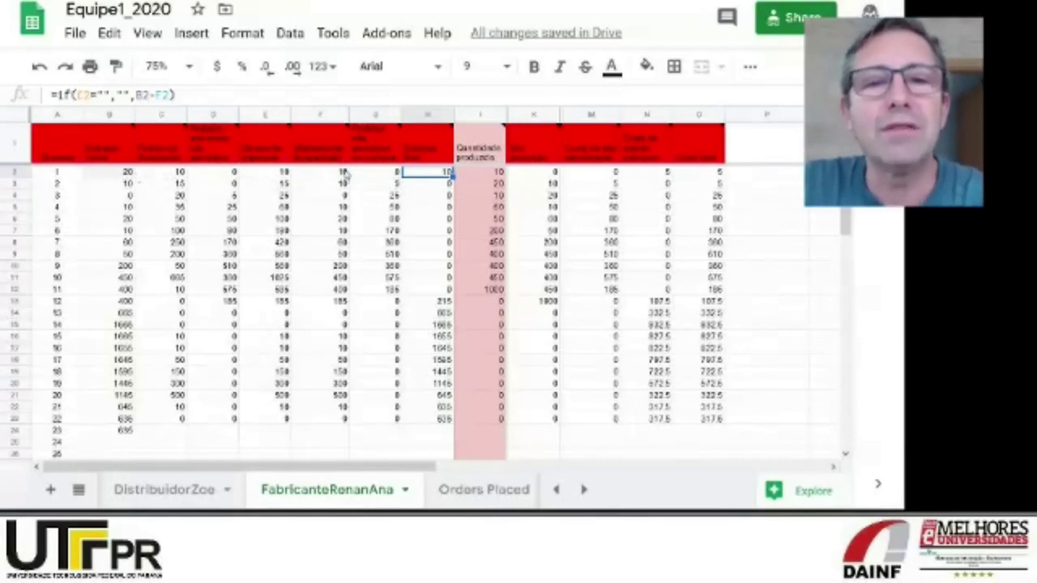
left_click(485, 175)
left_click(435, 177)
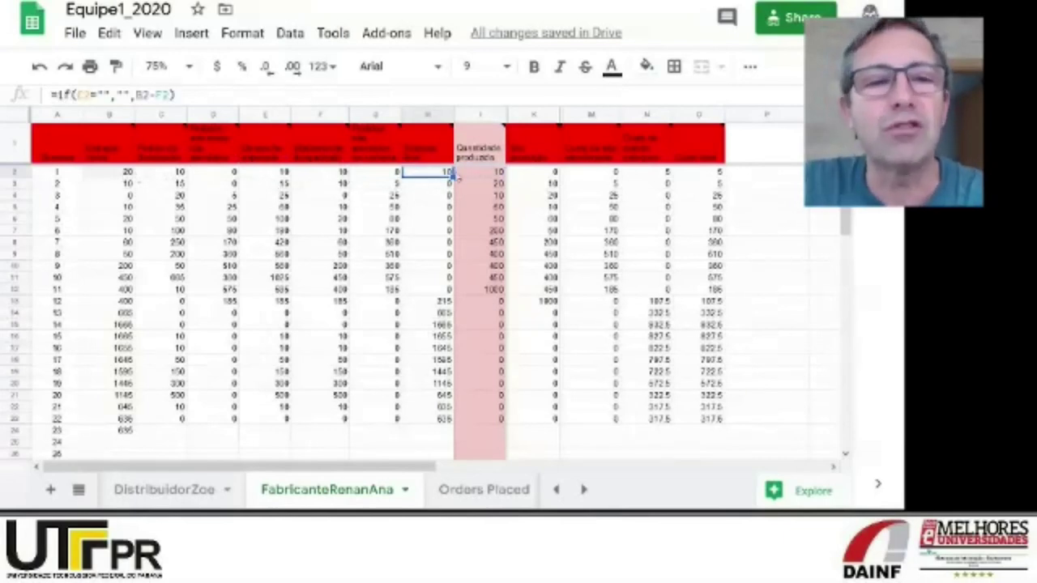
Trace the week 1 "Quantidade produzida" into the week 2 production cell, and check the week 4 starting stock formula.
left_click(494, 177)
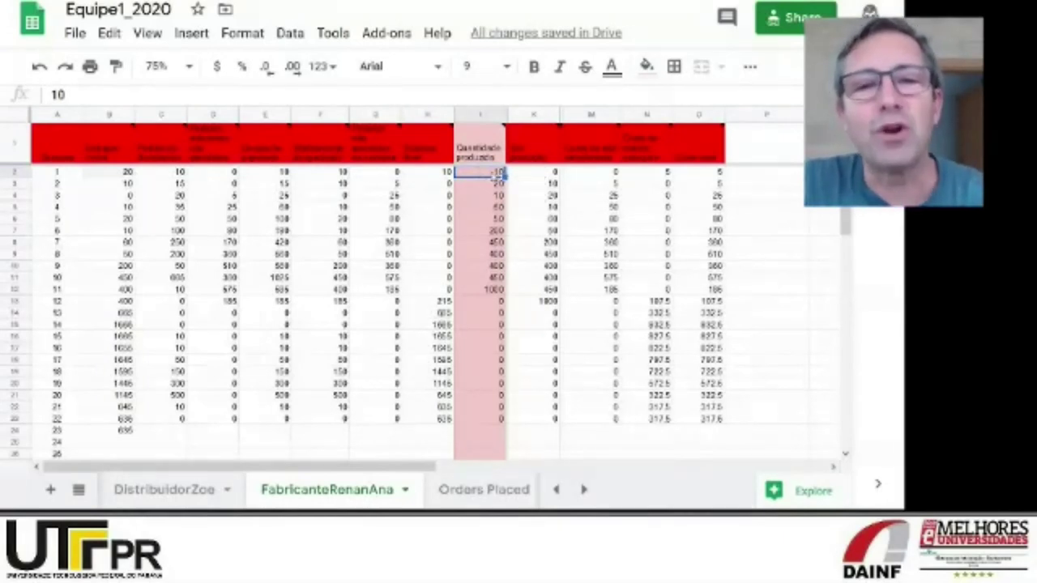
left_click(535, 185)
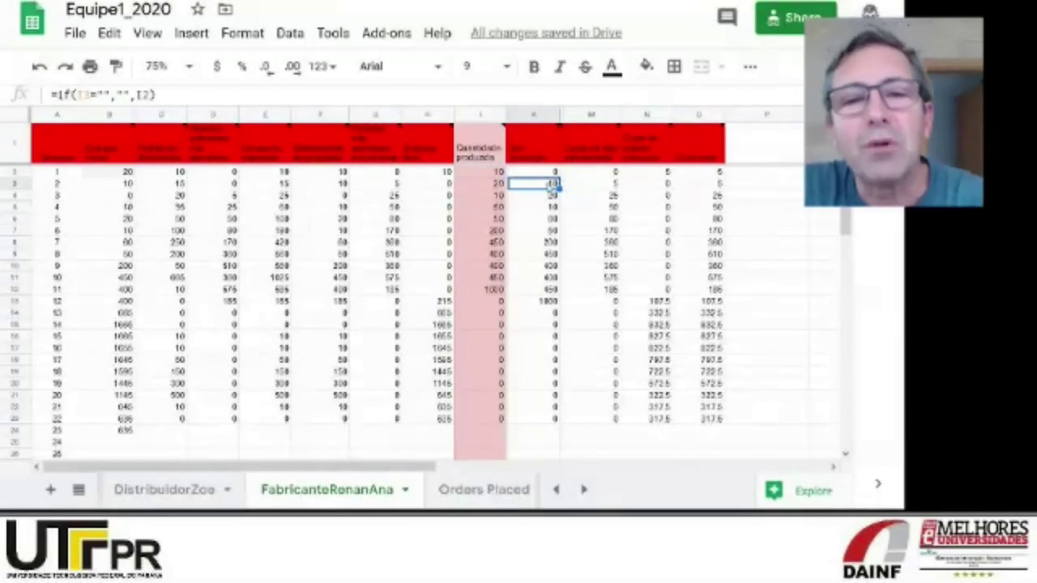
left_click(104, 210)
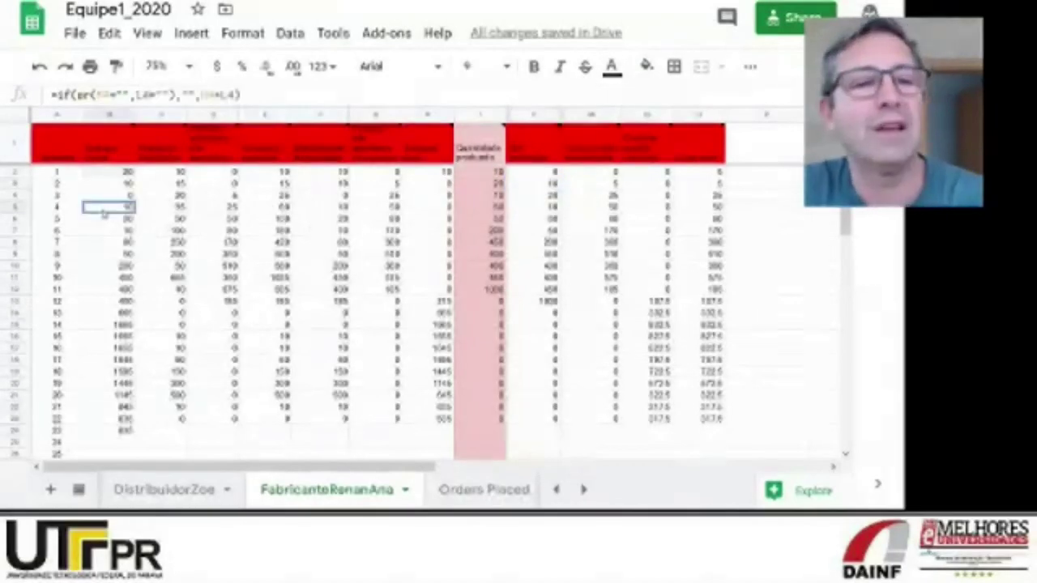
left_click(554, 185)
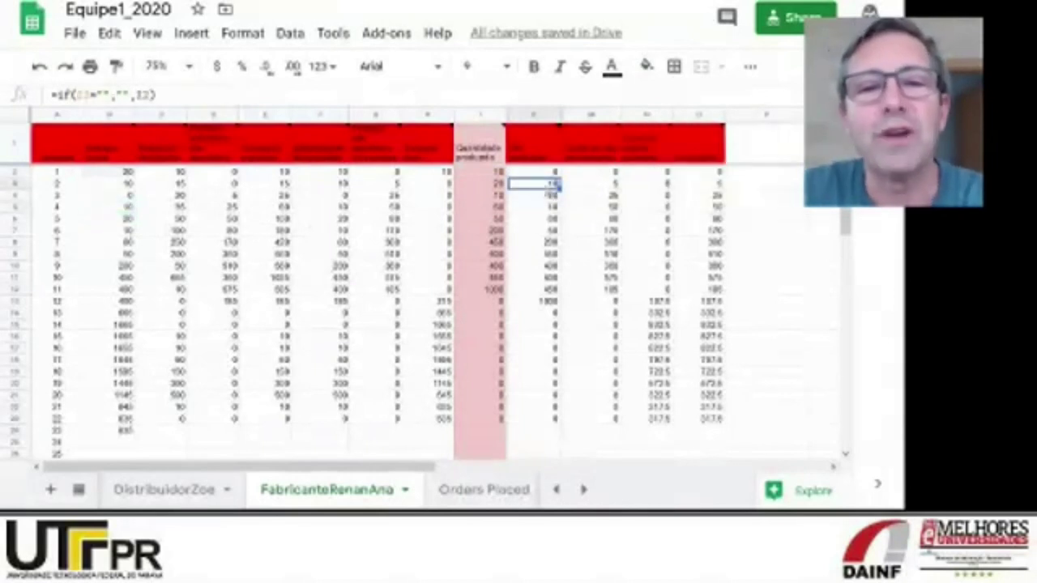
left_click(484, 175)
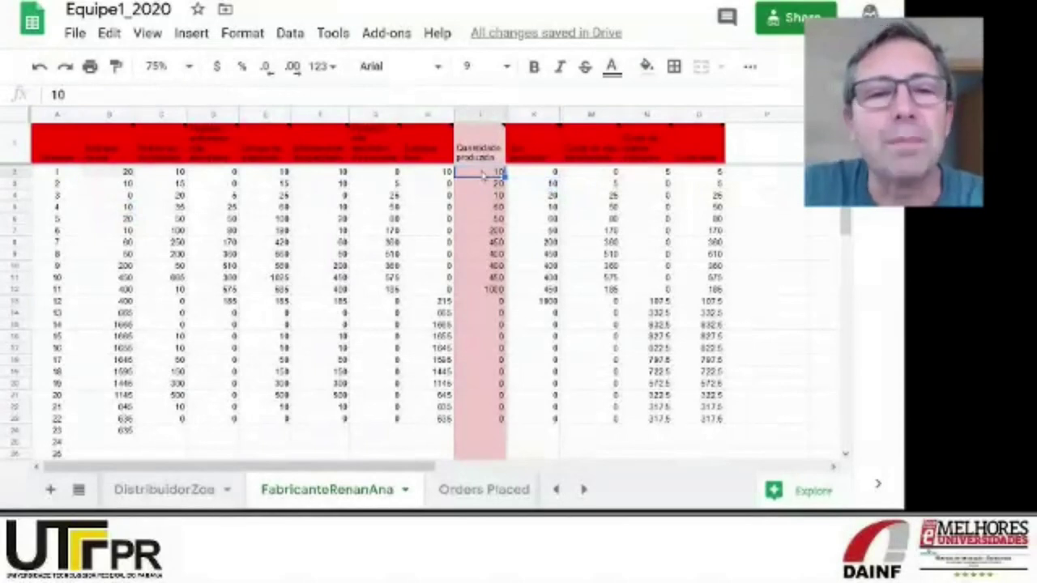
Examine the week 2 order, starting stock, total required, delivered, unfilled and produced quantities on the Fabricante sheet.
left_click(166, 186)
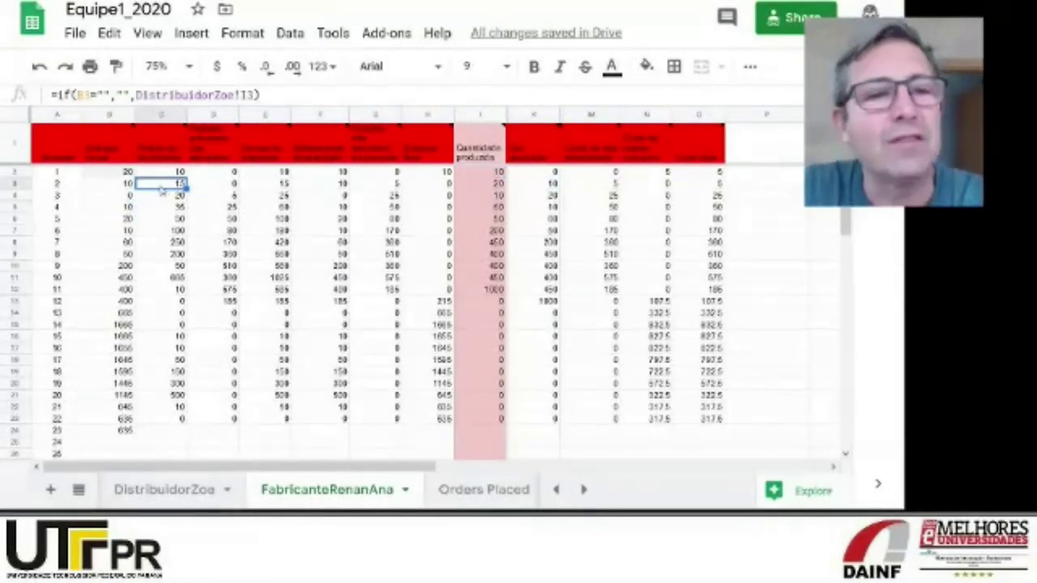
left_click(111, 186)
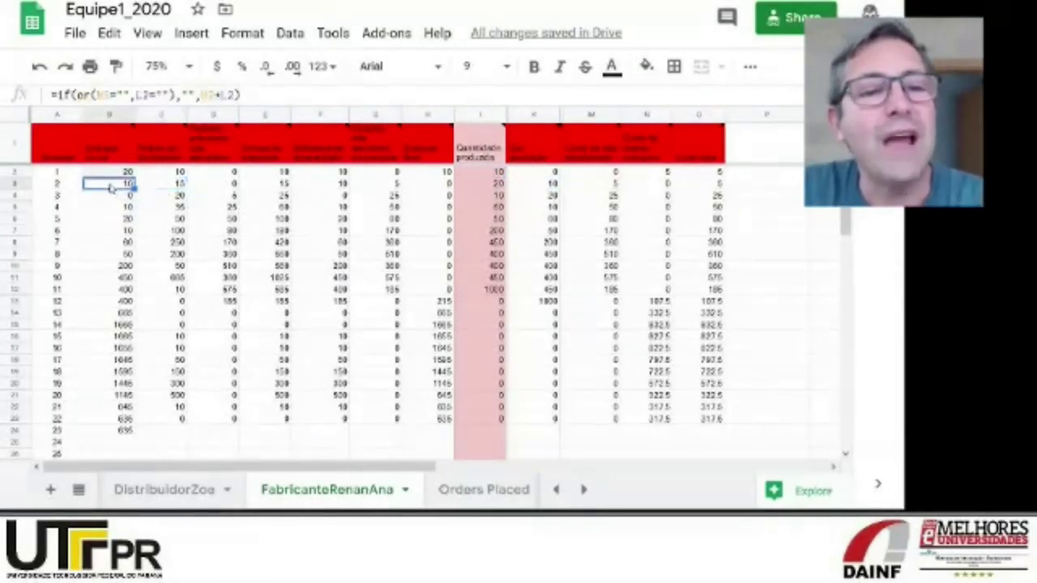
left_click(273, 187)
left_click(328, 185)
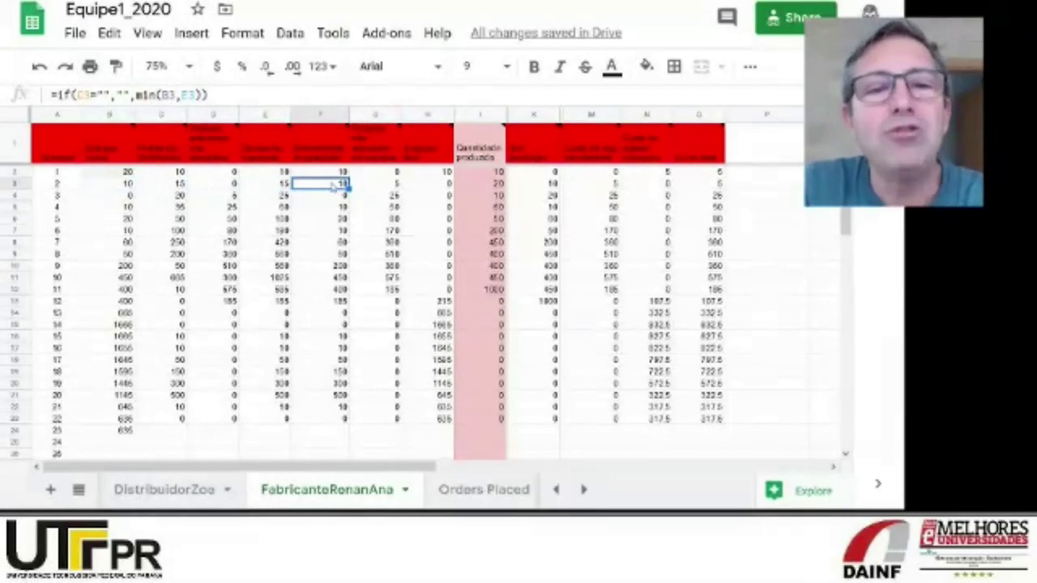
left_click(376, 183)
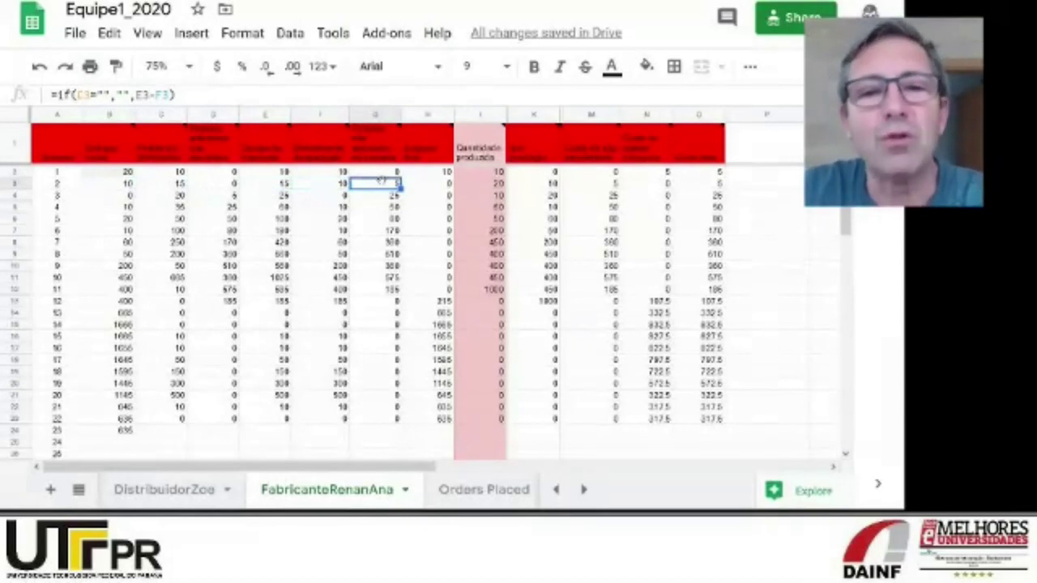
left_click(470, 186)
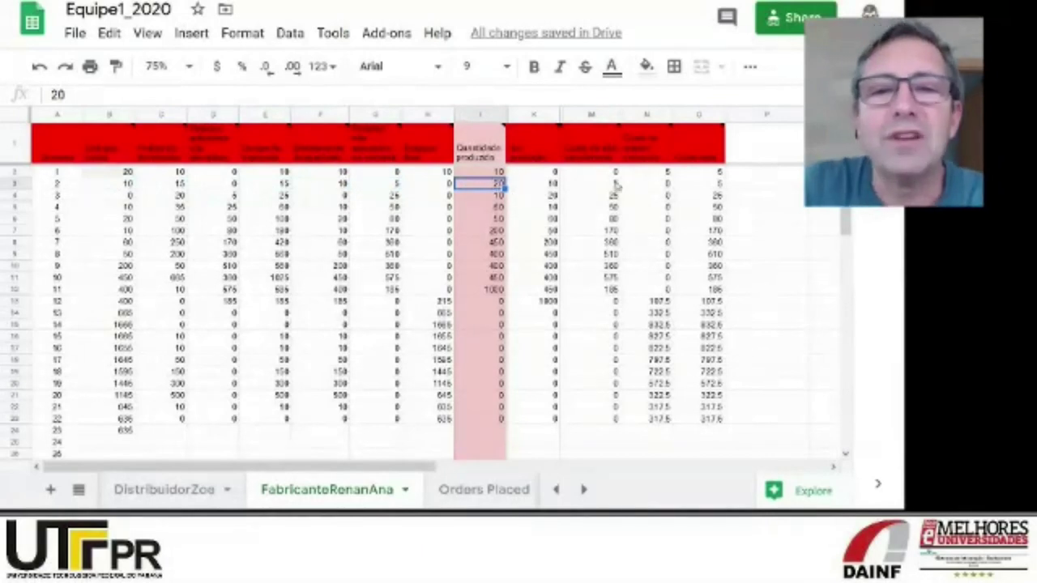
Examine how the week 2 unfilled orders determine the backlog cost on the Fabricante sheet.
mouse_move(595, 165)
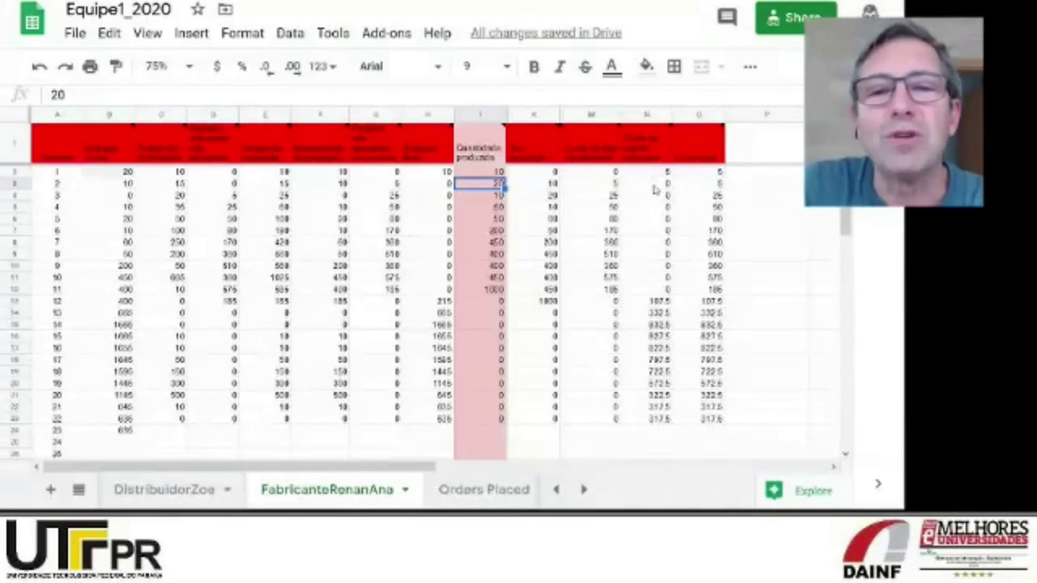
left_click(376, 187)
left_click(594, 187)
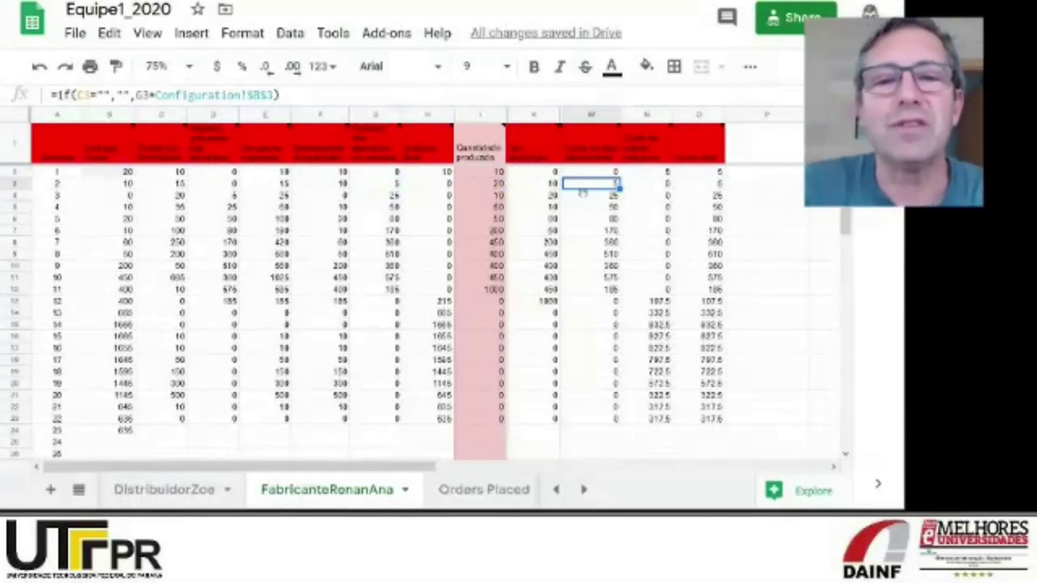
Examine the week 3 starting stock, order, delivered and unfilled quantities and the resulting backlog cost on the Fabricante sheet.
left_click(121, 198)
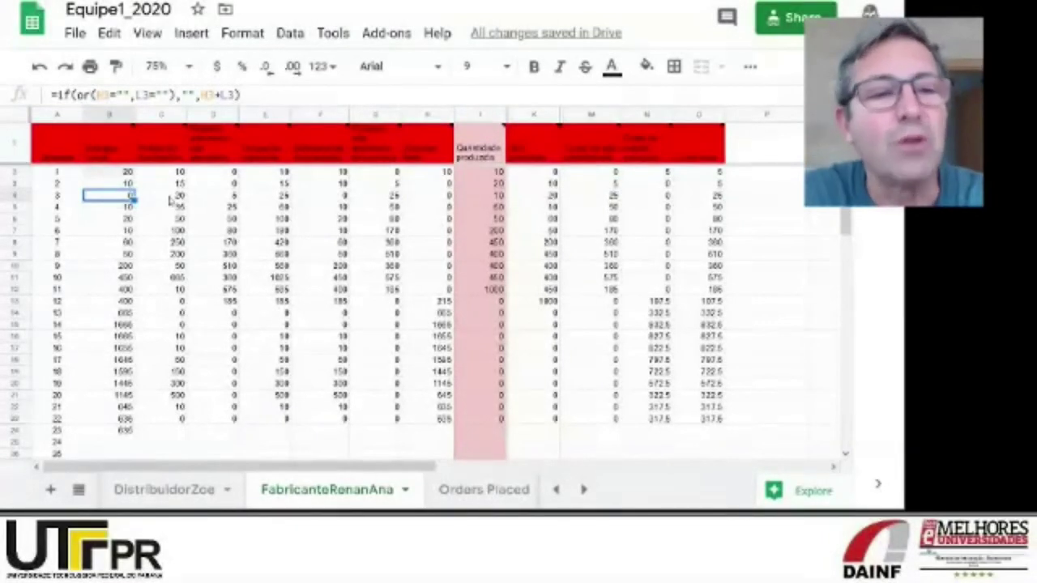
left_click(178, 198)
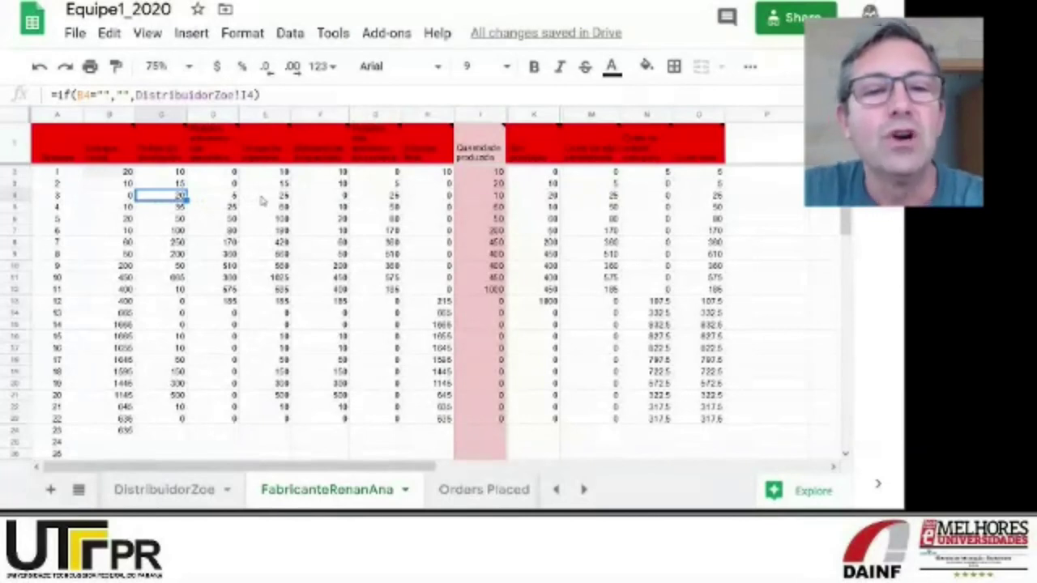
left_click(321, 201)
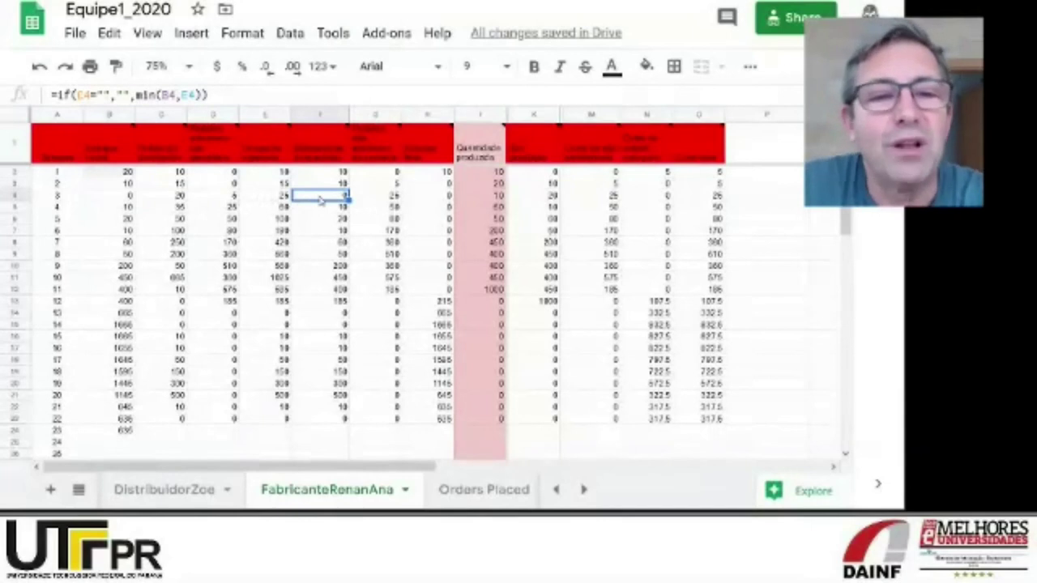
left_click(377, 201)
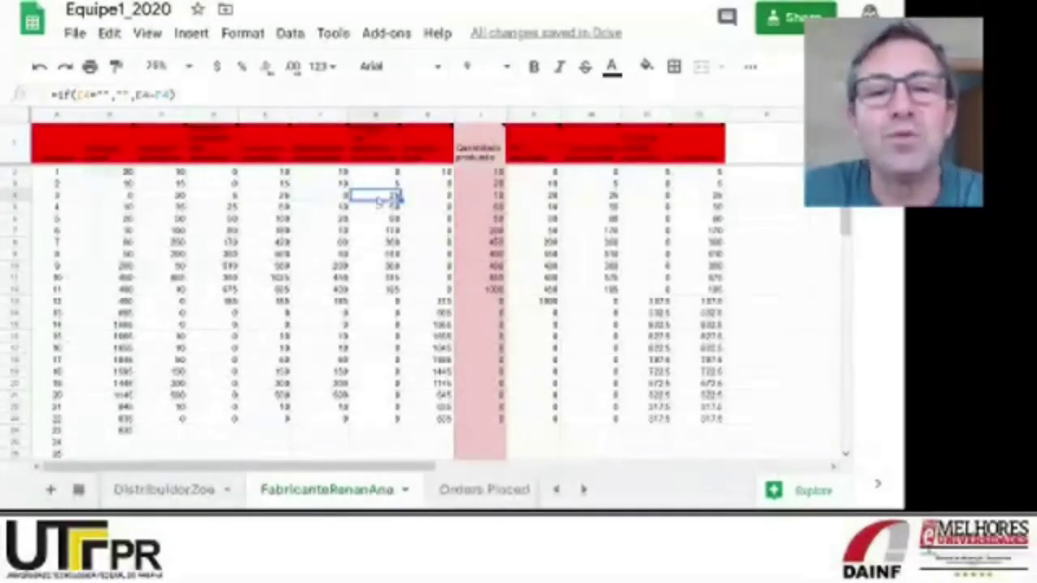
left_click(593, 199)
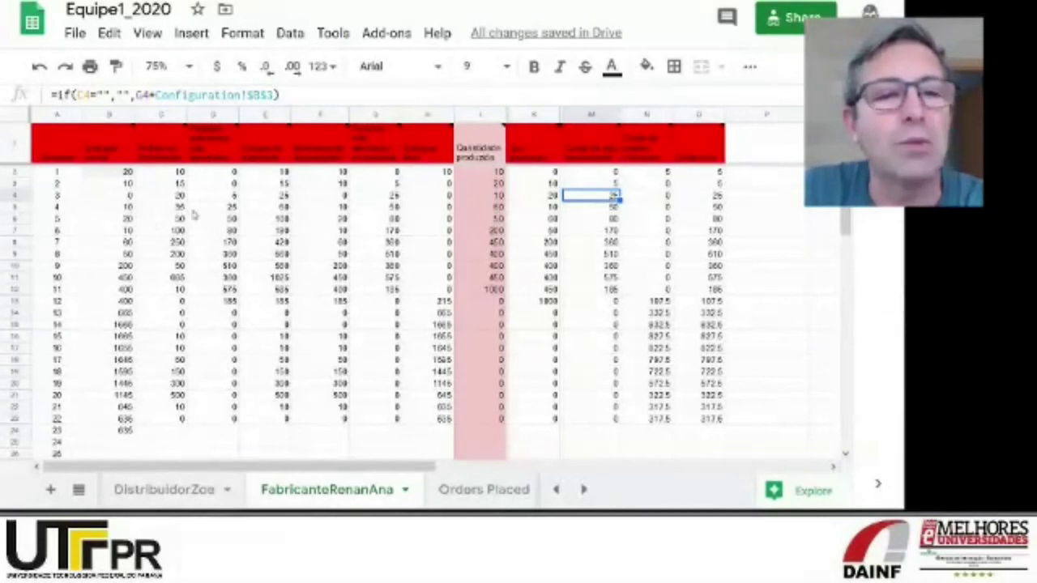
Compare the distributor's orders with "Quantidade produzida" for weeks 4 to 7 on the Fabricante sheet.
left_click(160, 208)
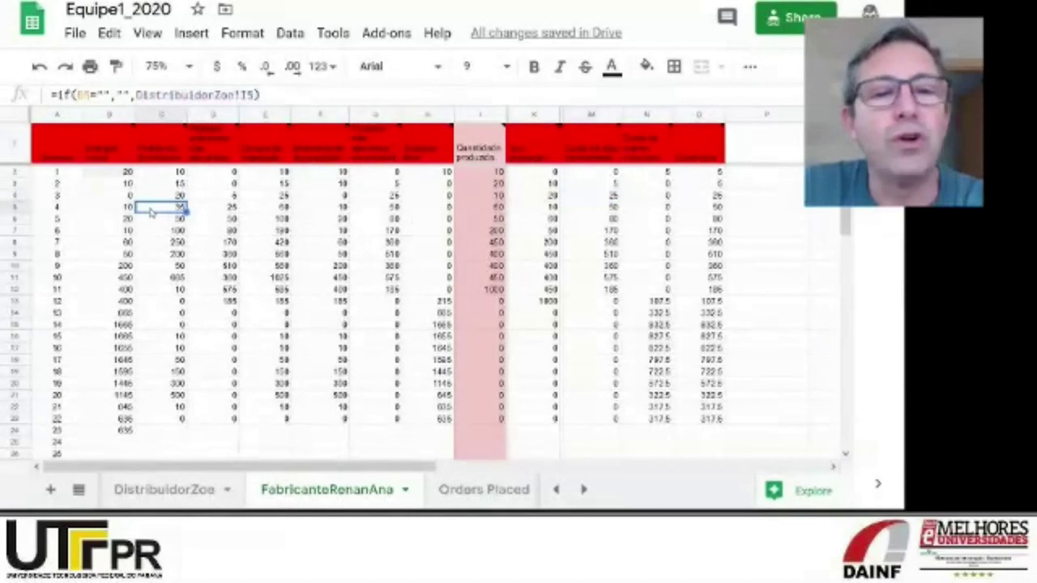
left_click(478, 208)
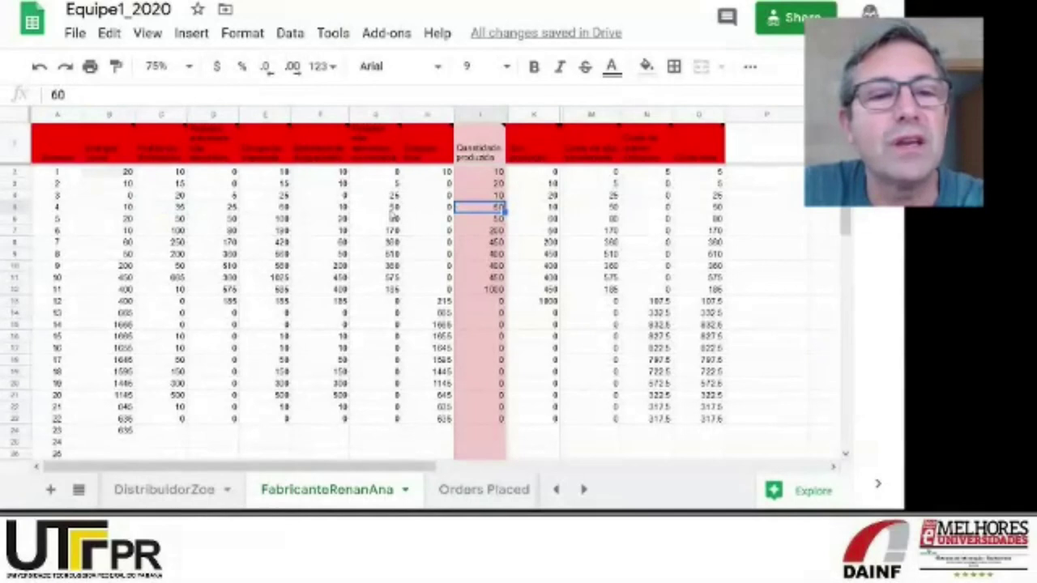
left_click(182, 221)
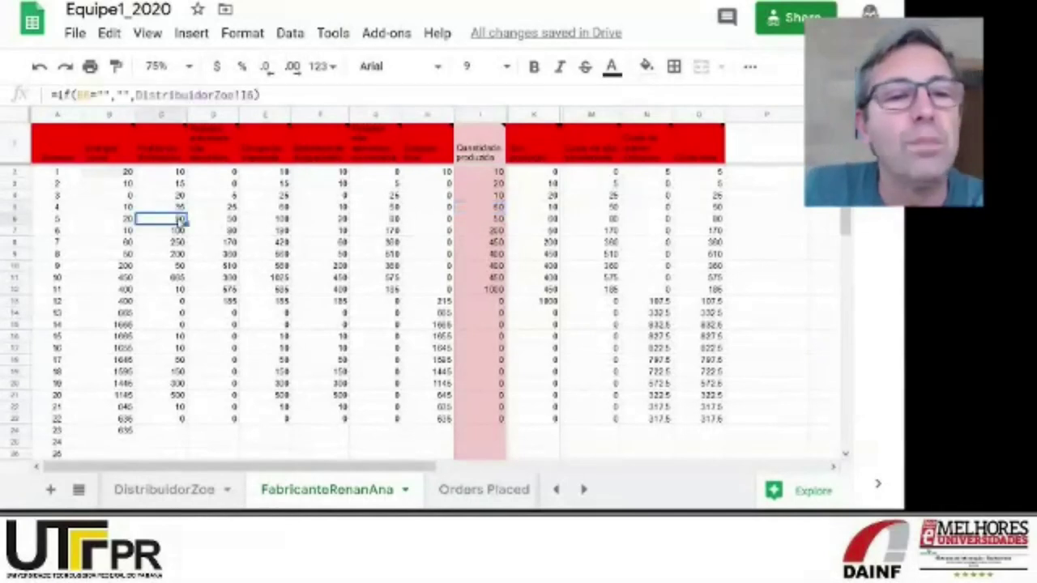
left_click(481, 222)
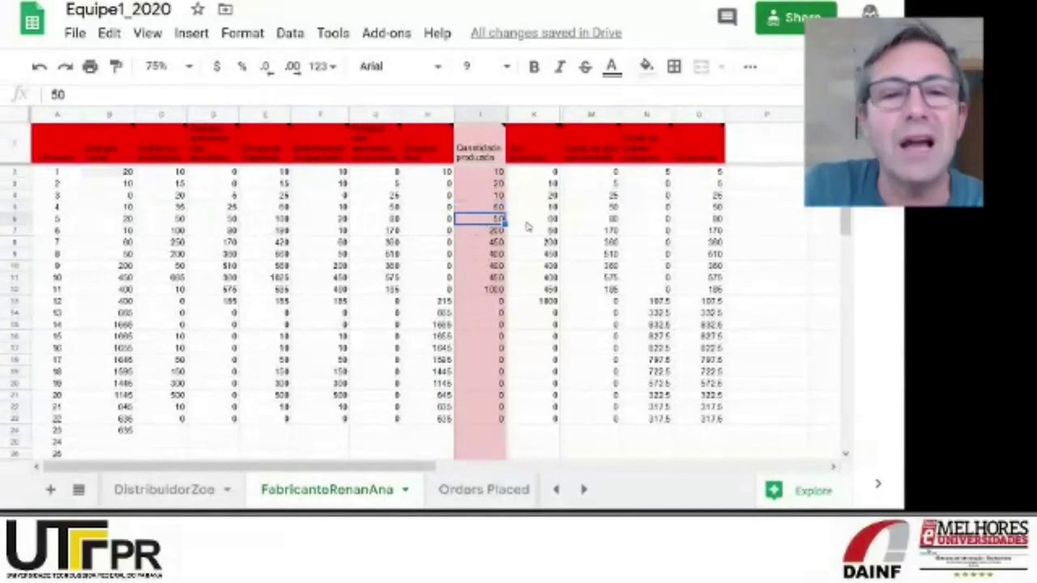
left_click(180, 233)
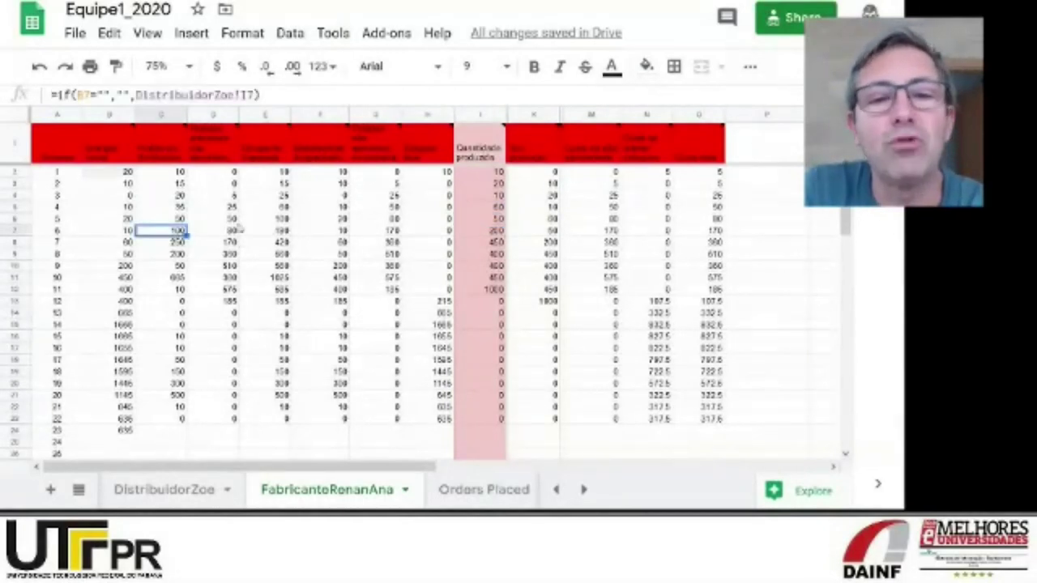
left_click(474, 236)
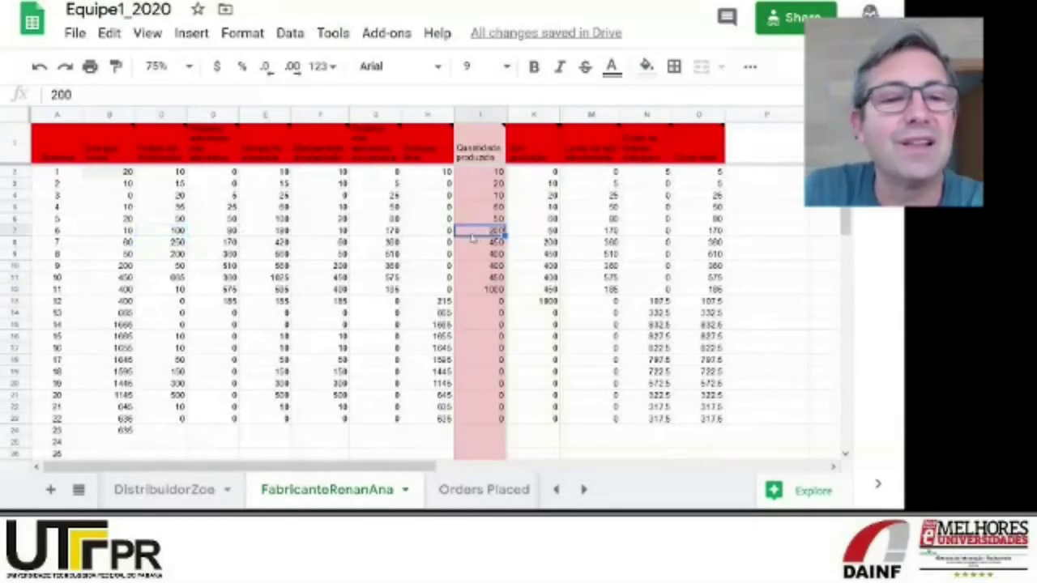
left_click(183, 245)
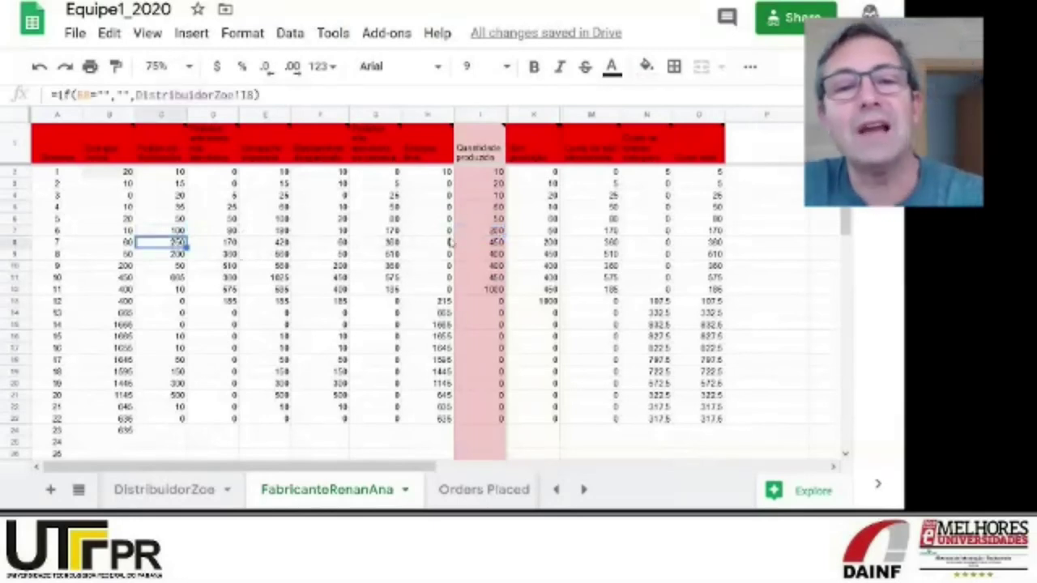
left_click(473, 245)
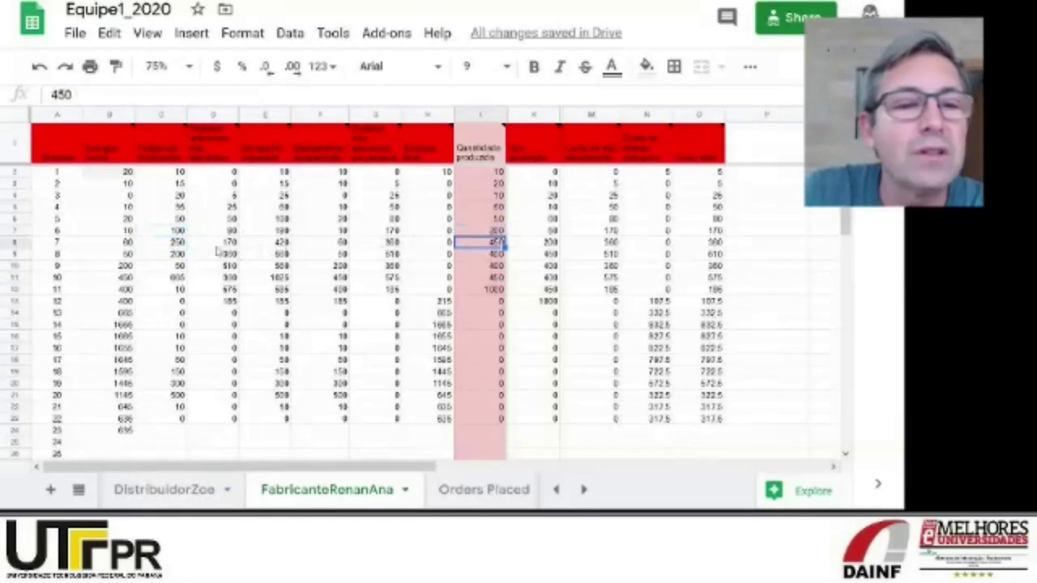
Compare the distributor's orders with "Quantidade produzida" for weeks 8 to 11 on the Fabricante sheet.
left_click(178, 254)
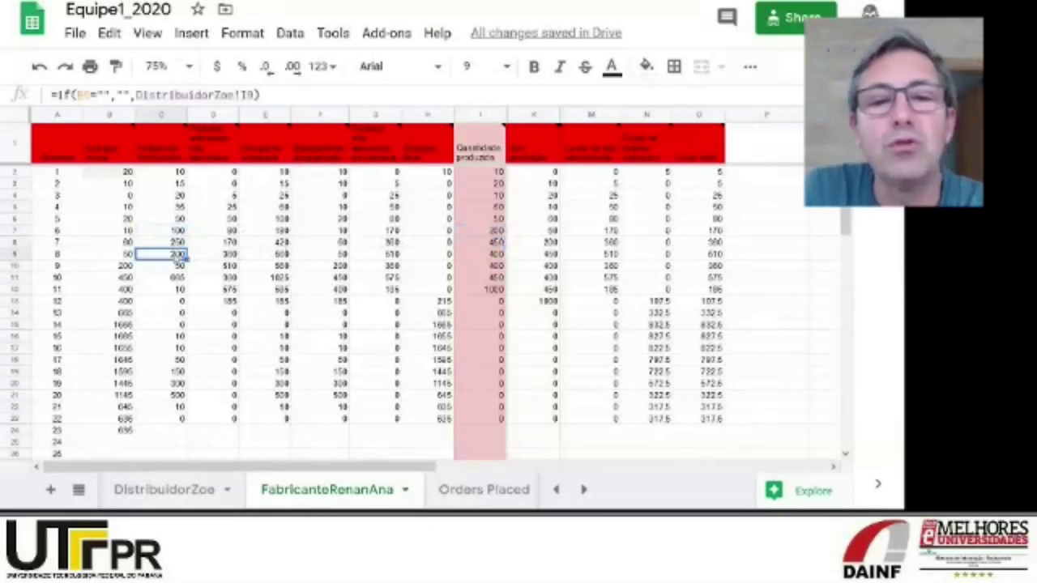
left_click(480, 259)
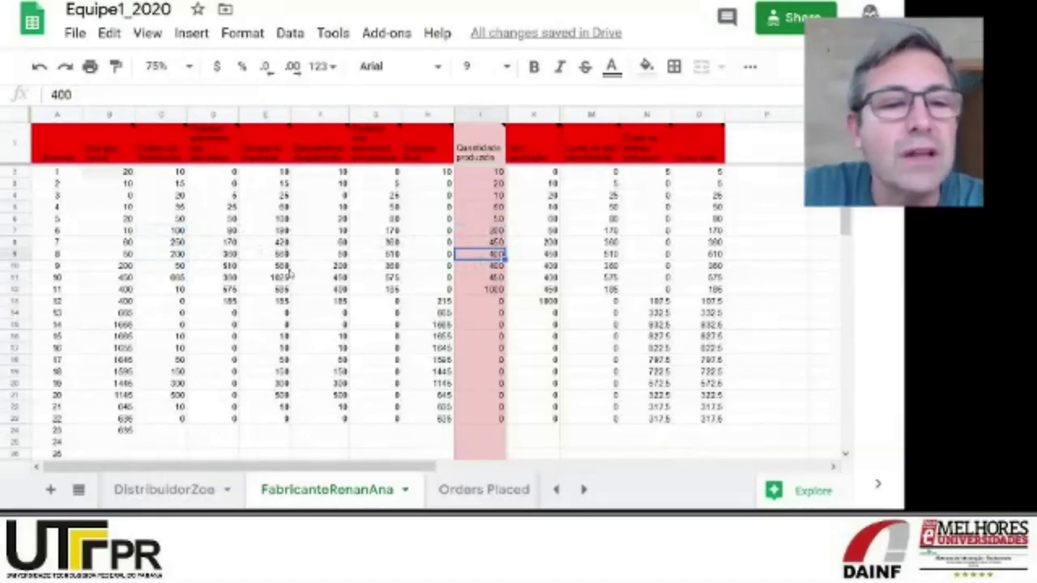
left_click(180, 268)
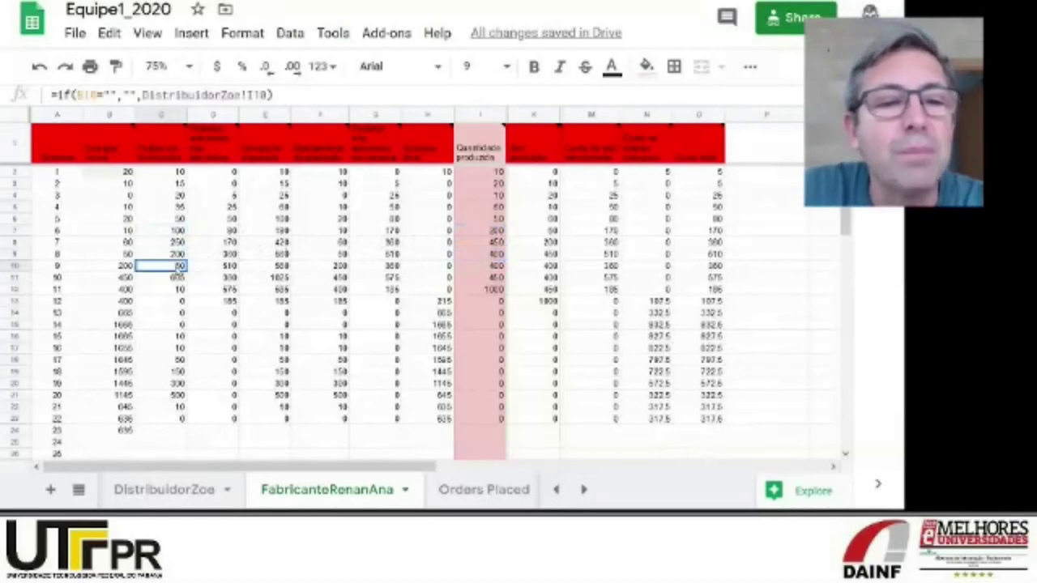
left_click(478, 268)
left_click(186, 267)
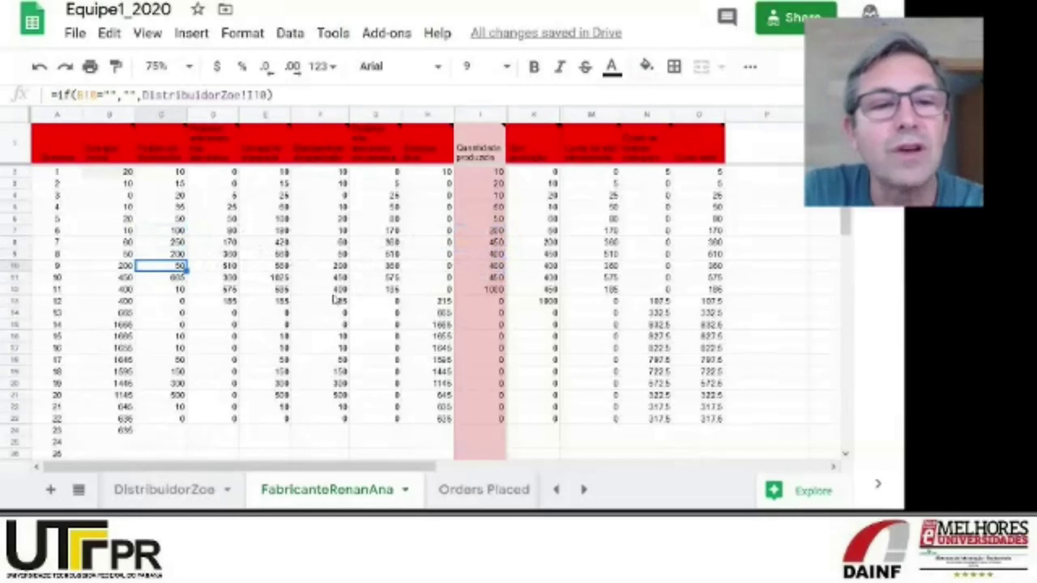
left_click(178, 278)
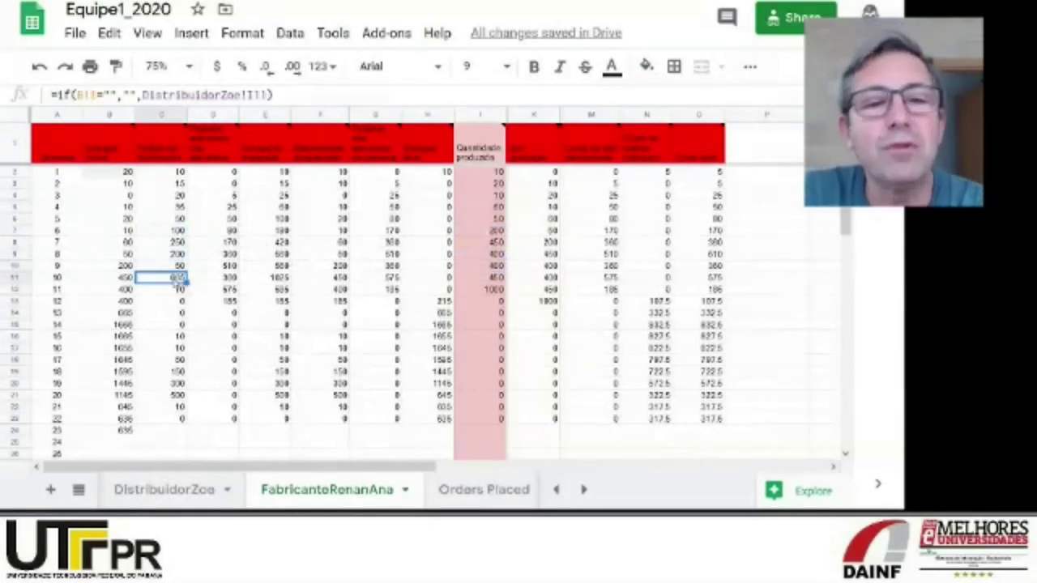
left_click(494, 279)
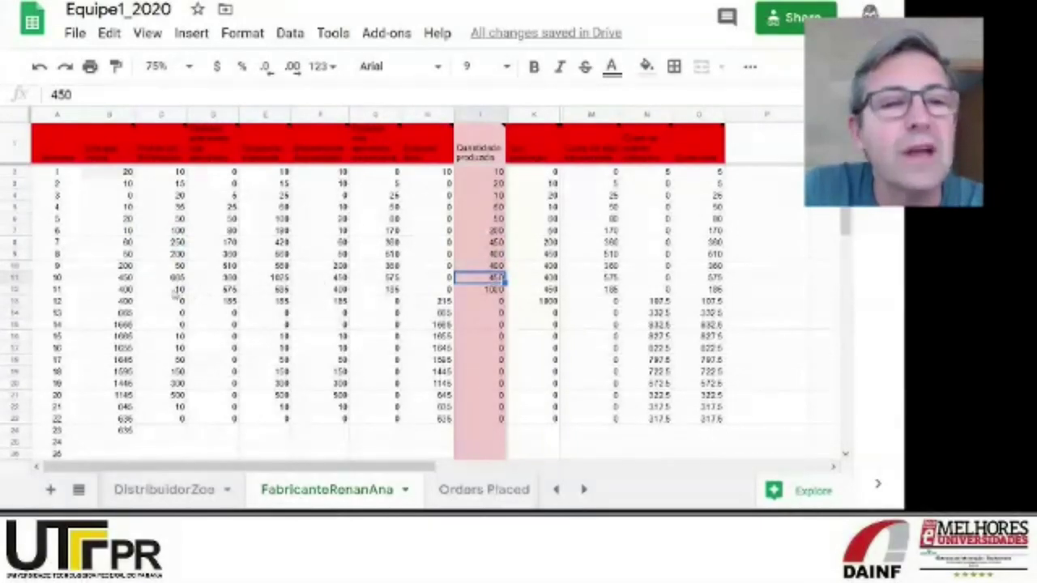
left_click(173, 290)
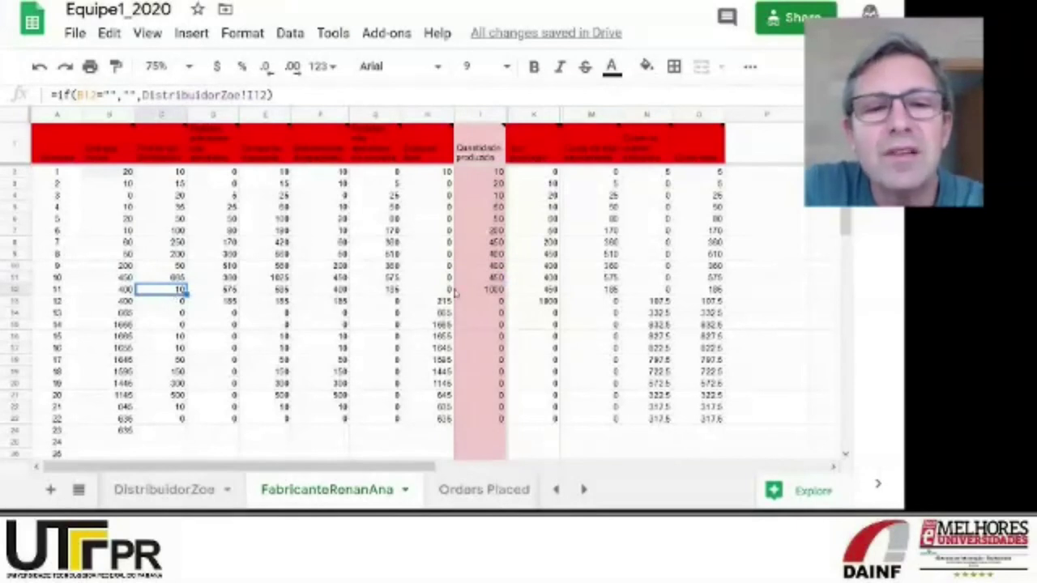
left_click(484, 291)
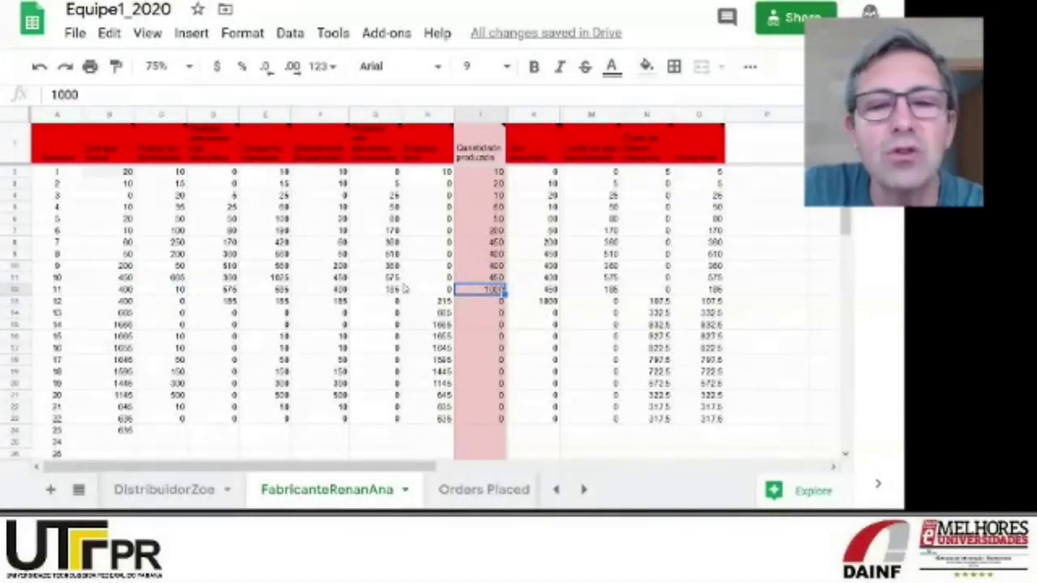
Examine the "Quantidade produzida" values for weeks 12 to 22, and the final stock over the same weeks.
left_click(498, 304)
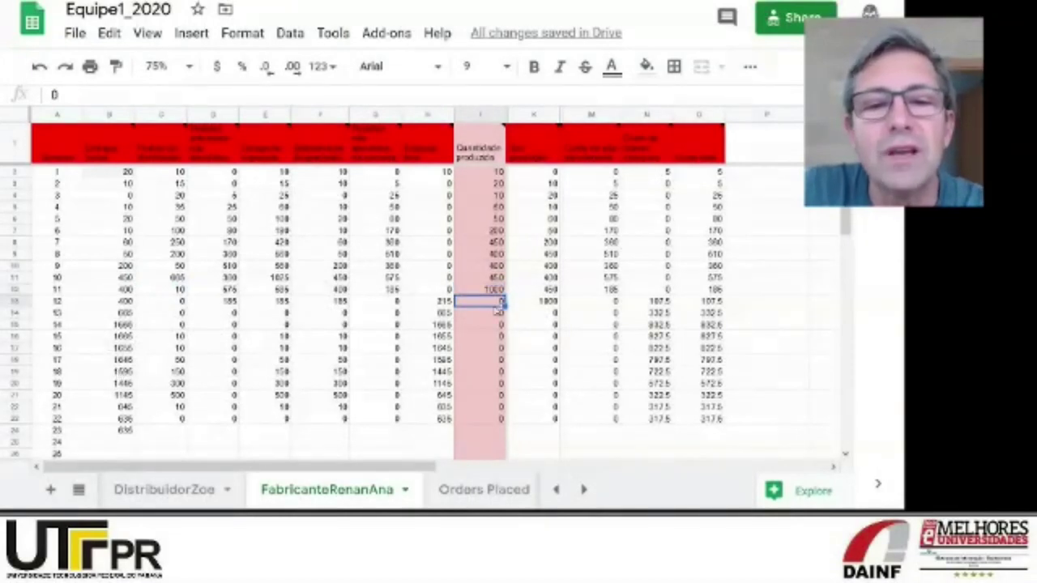
left_click(493, 423, "shift")
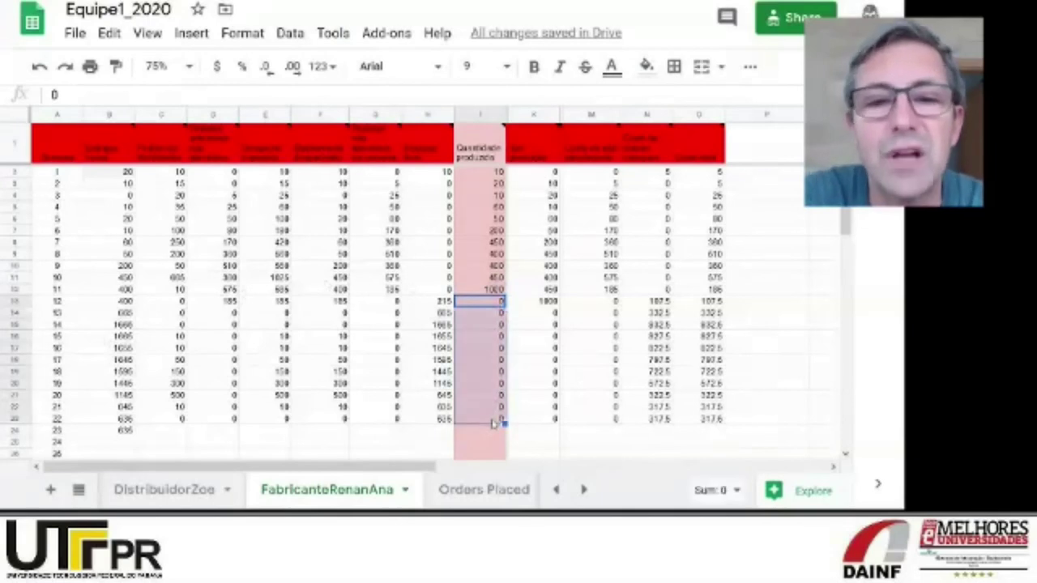
left_click(494, 423)
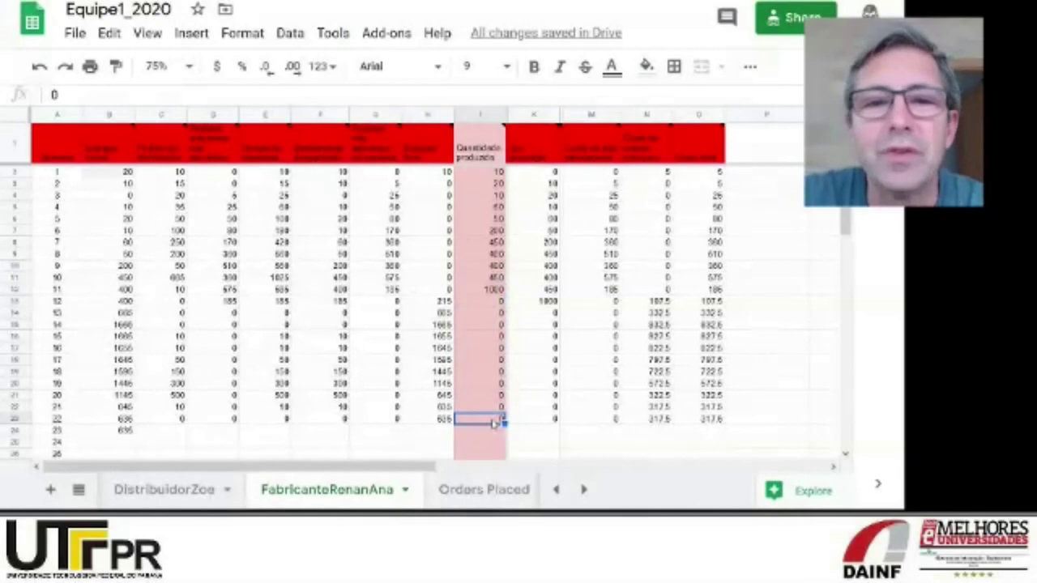
right_click(491, 421)
left_click(476, 316)
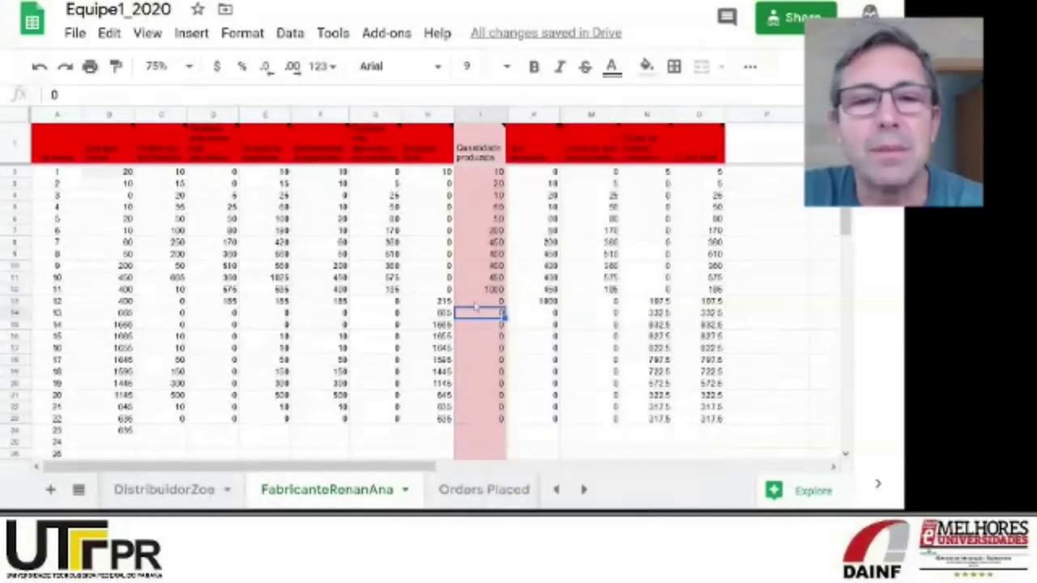
left_click(474, 303)
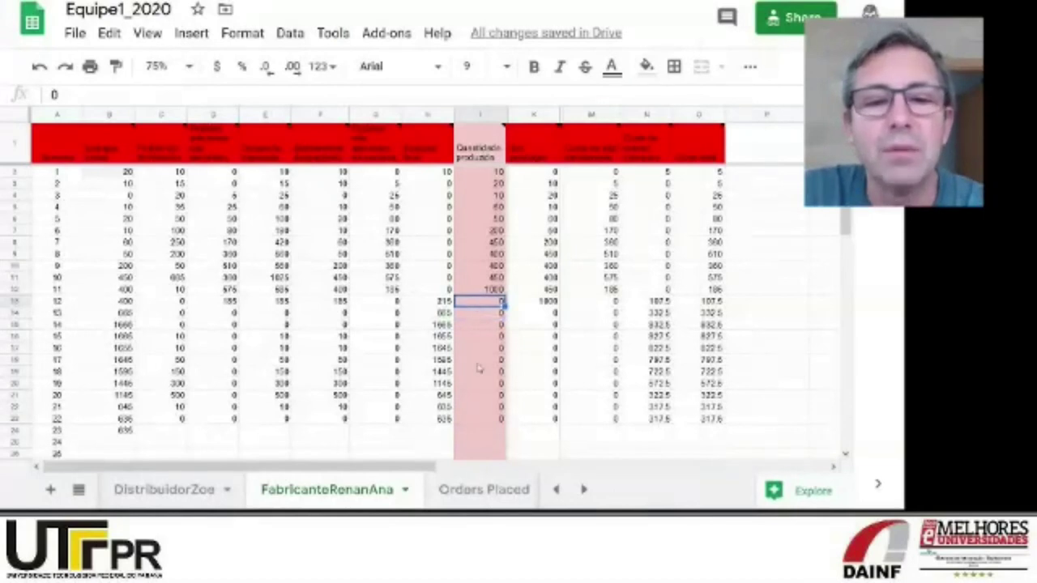
left_click(480, 422, "shift")
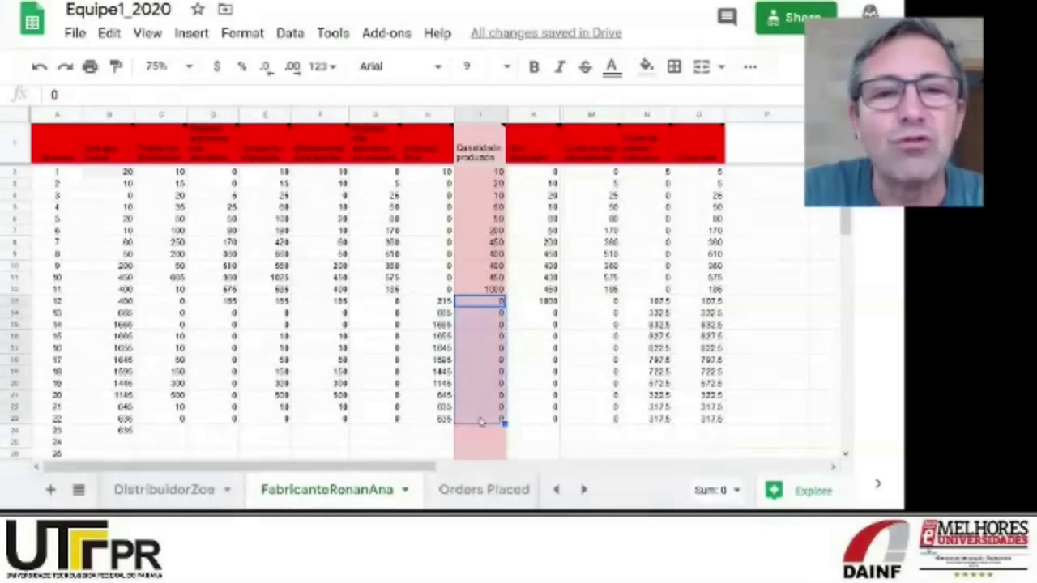
left_click(431, 303)
left_click_drag(433, 301, 437, 420)
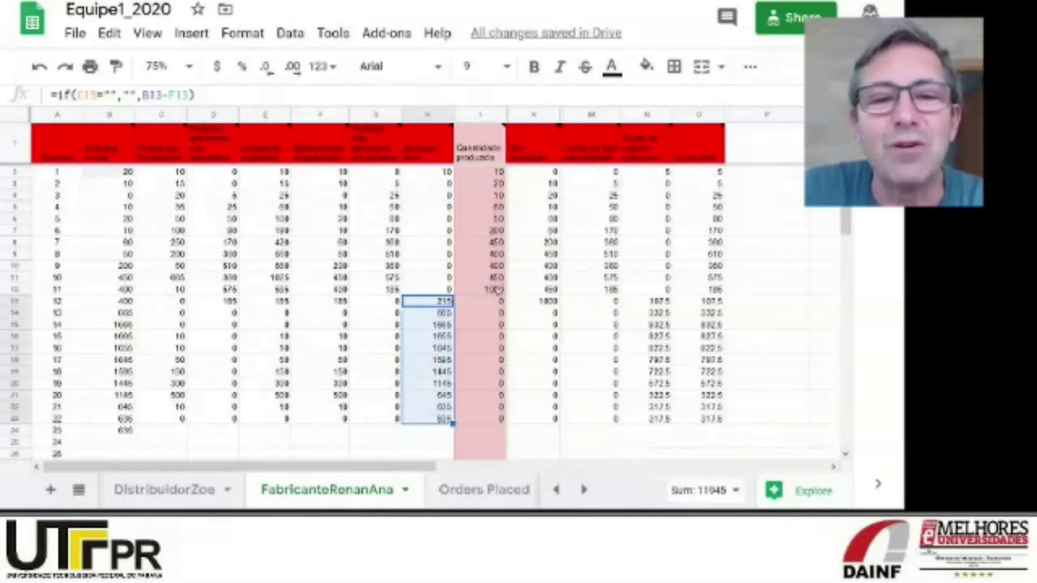
Examine the "Quantidade produzida" values for weeks 6 to 11, and check the week 22 production formula.
left_click(496, 289)
key("Up")
key("Up")
key("Up")
key("Up")
key("Up")
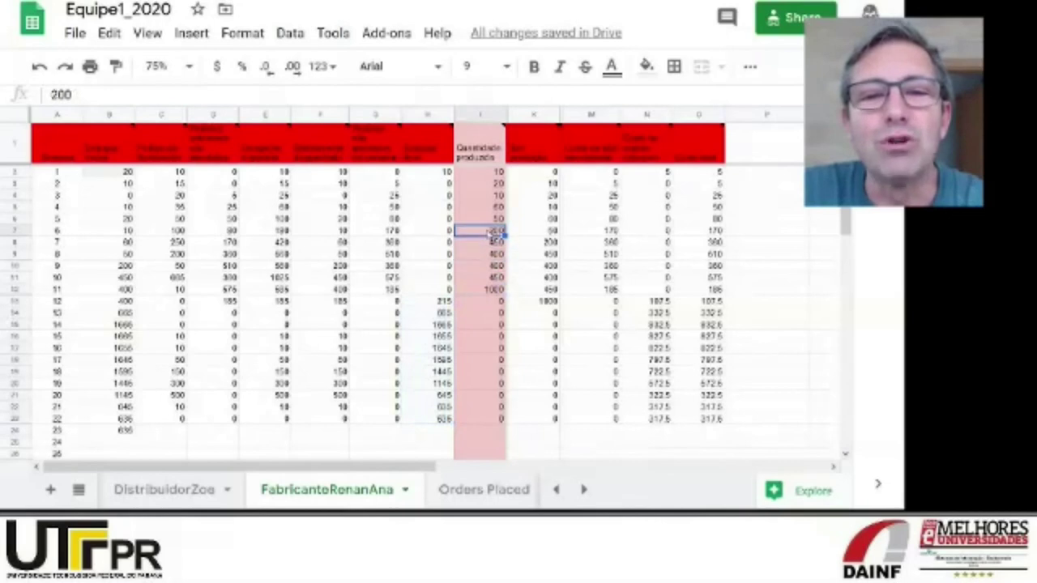
left_click(491, 290, "shift")
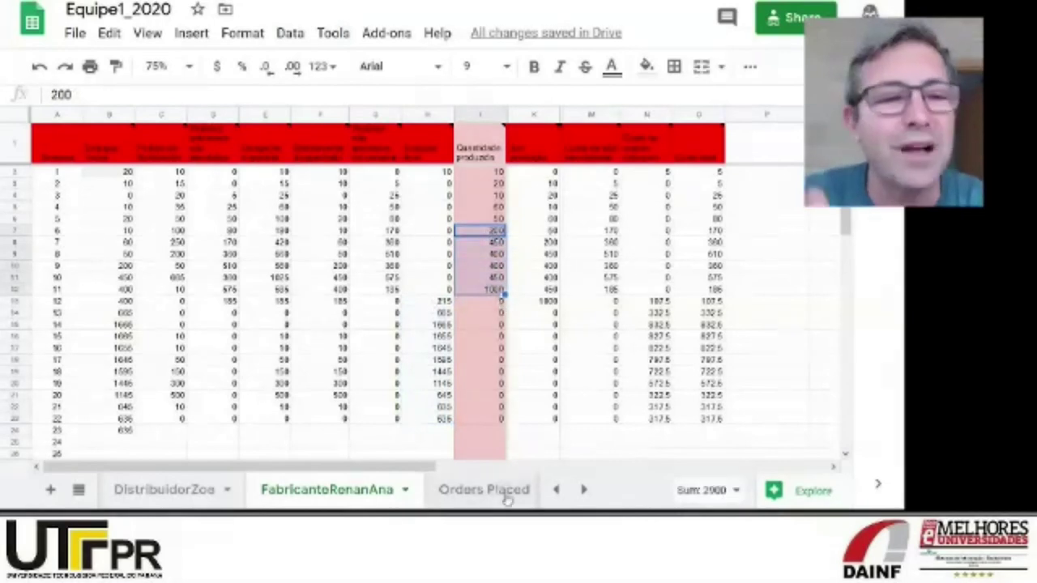
left_click(546, 420)
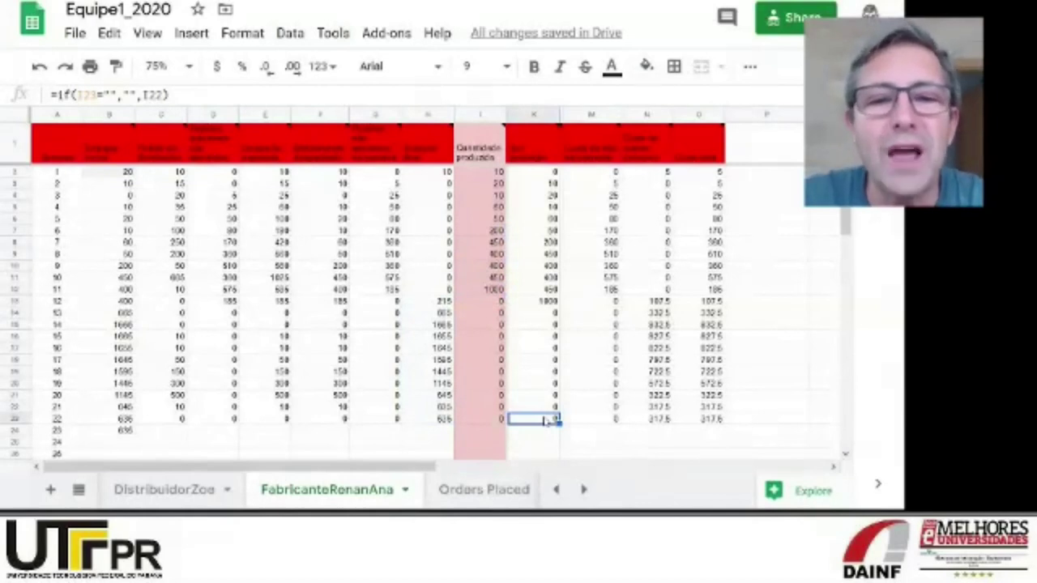
Compare the week 10 and 11 orders with the quantities produced, and select the weeks 12 to 22 "Quantidade produzida" cells.
left_click(490, 290)
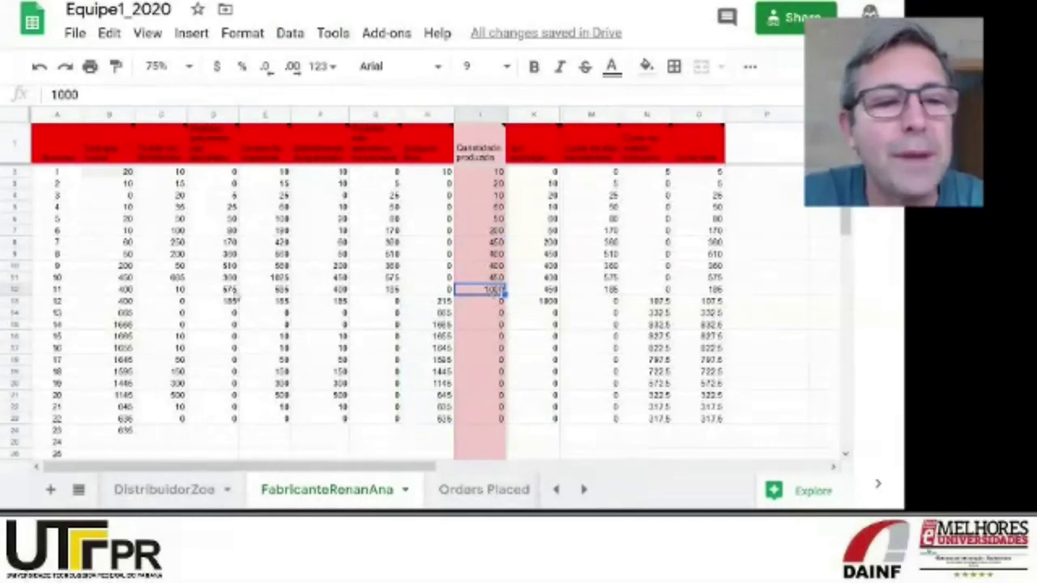
left_click(171, 293)
left_click(179, 278)
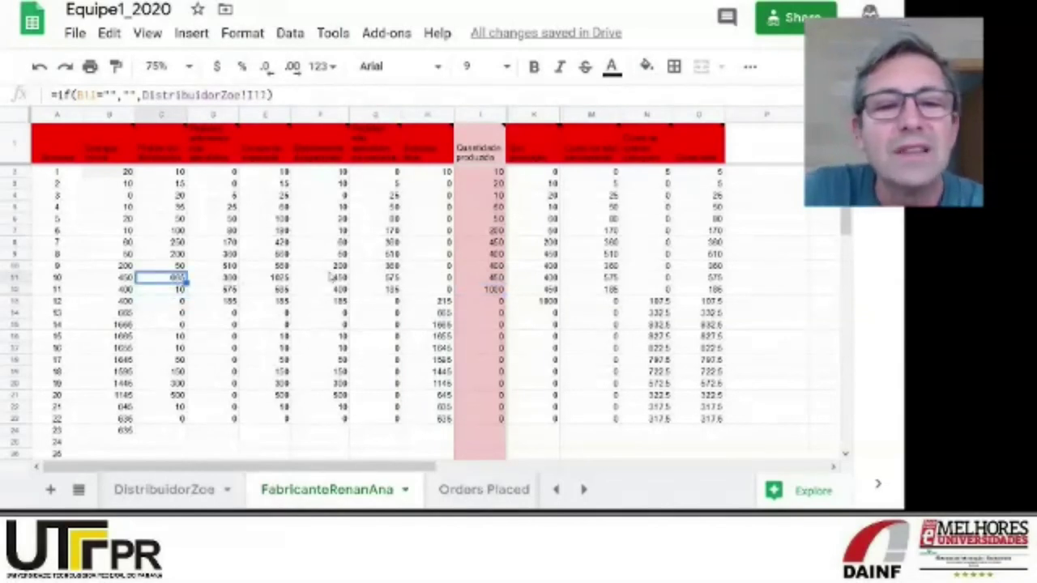
left_click(476, 270)
left_click(490, 278)
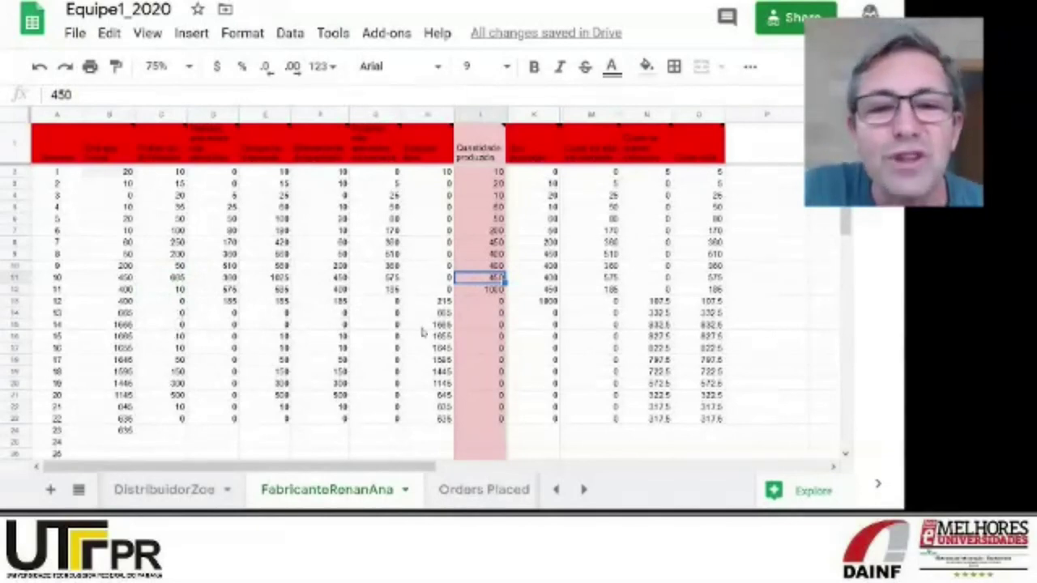
left_click(478, 303)
left_click(474, 418, "shift")
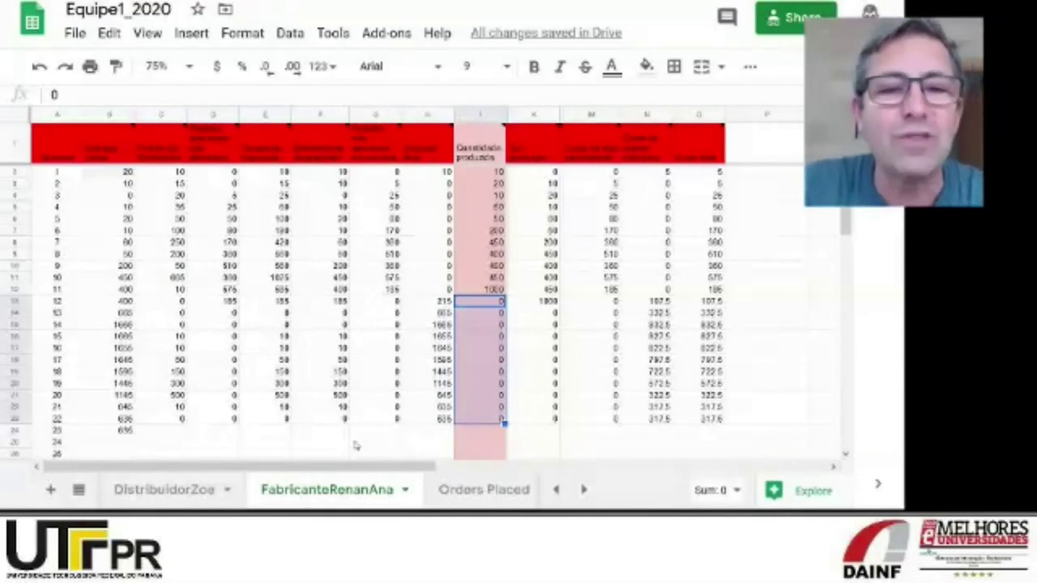
Open the Distribuidor sheet and compare "Pedido do atacadista" with "Pedido ao fabricante" for weeks 1 and 2.
left_click(180, 490)
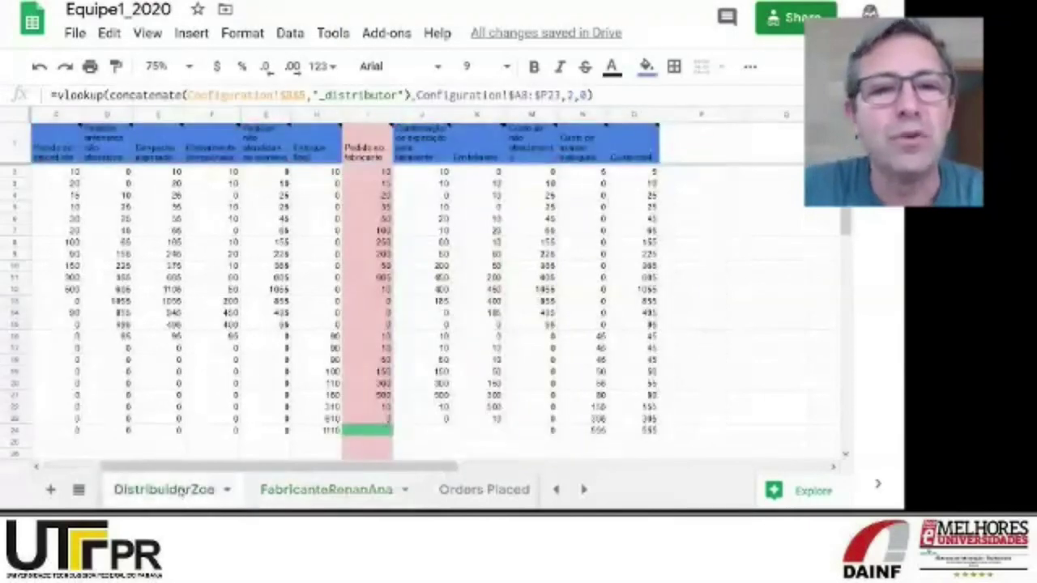
left_click_drag(252, 467, 168, 471)
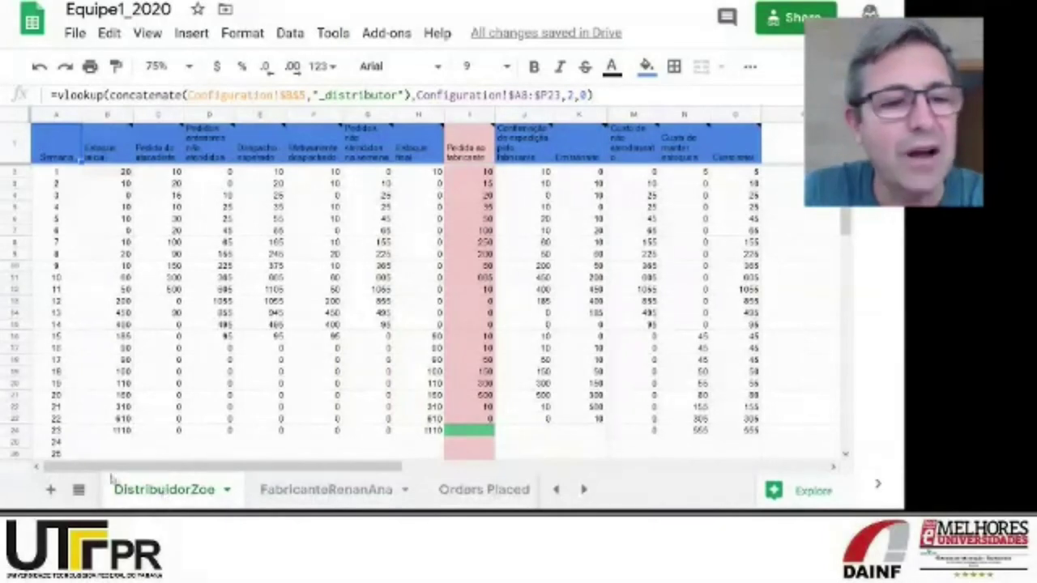
left_click(557, 490)
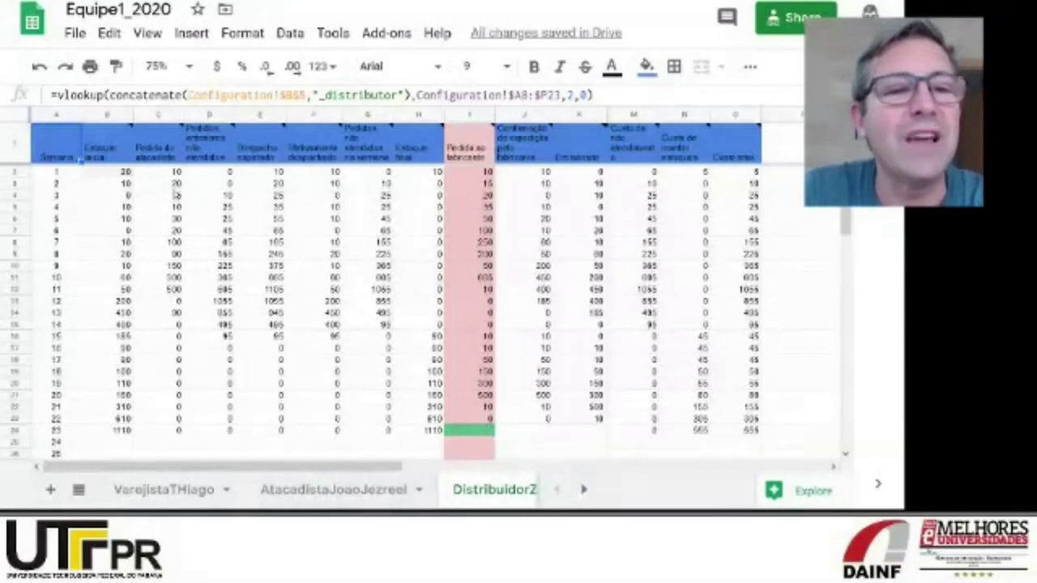
left_click(172, 173)
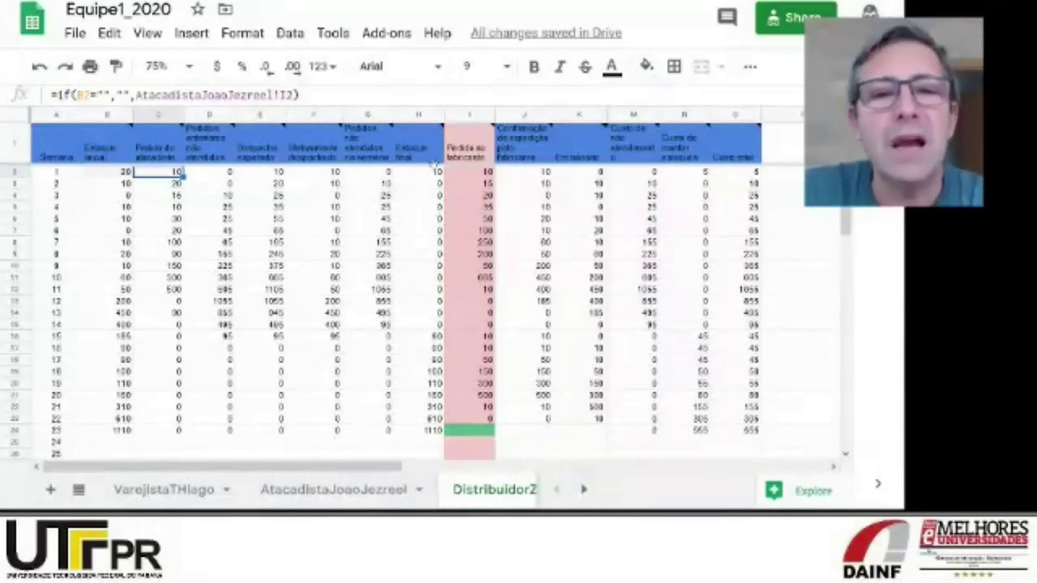
left_click(459, 173)
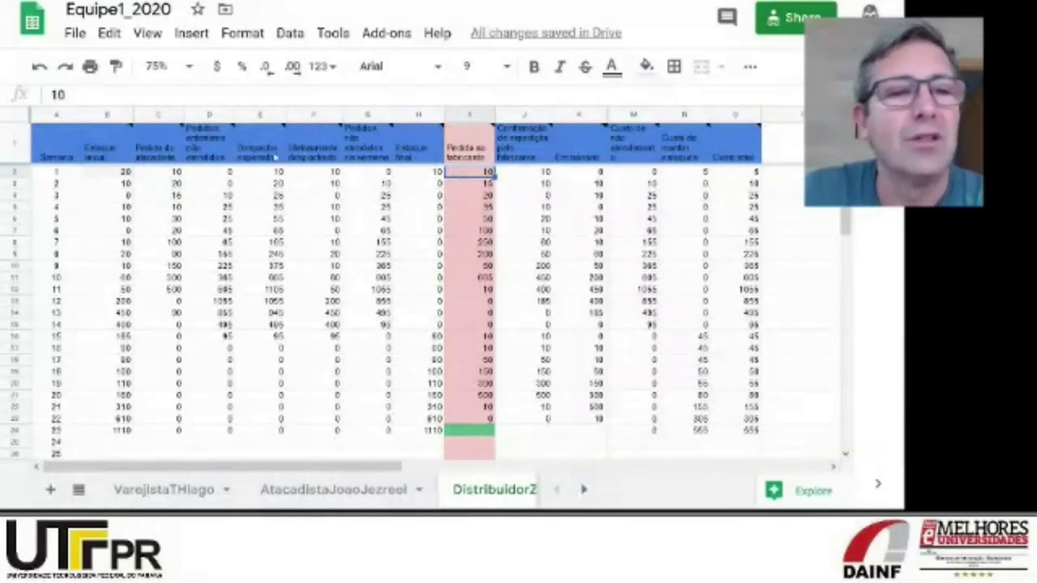
left_click(166, 174)
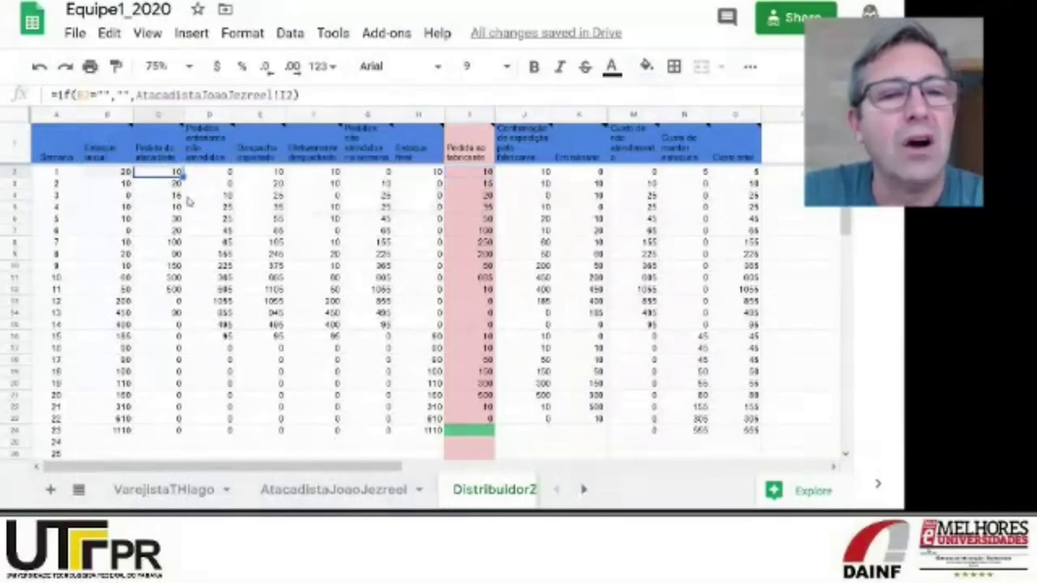
left_click(470, 174)
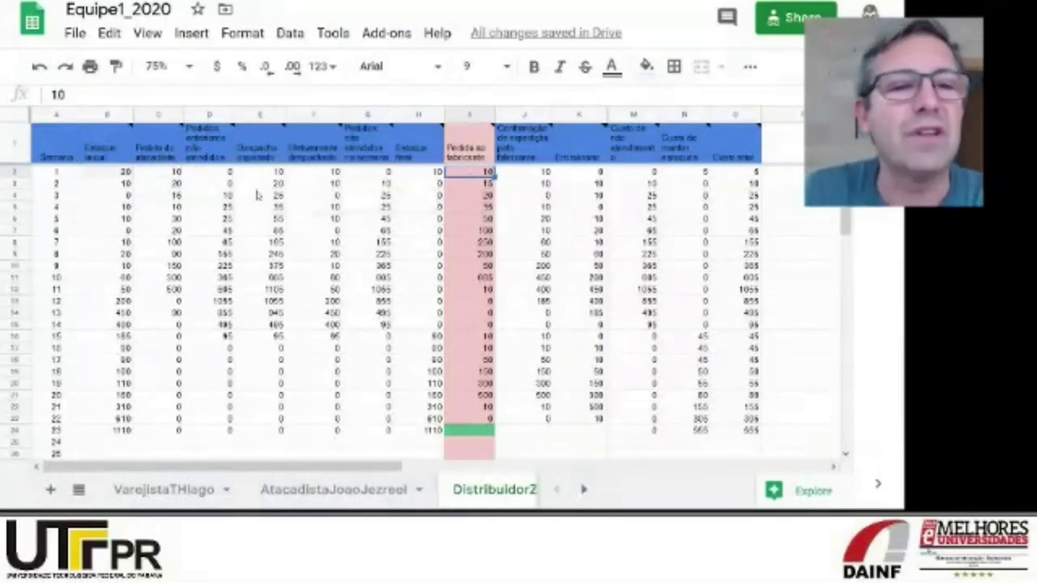
left_click(162, 185)
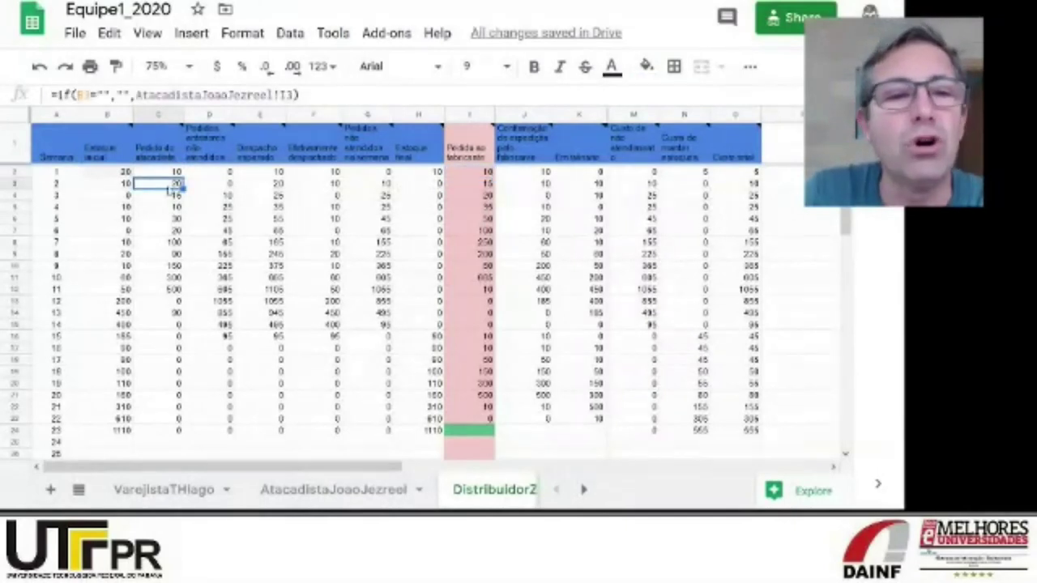
left_click(477, 185)
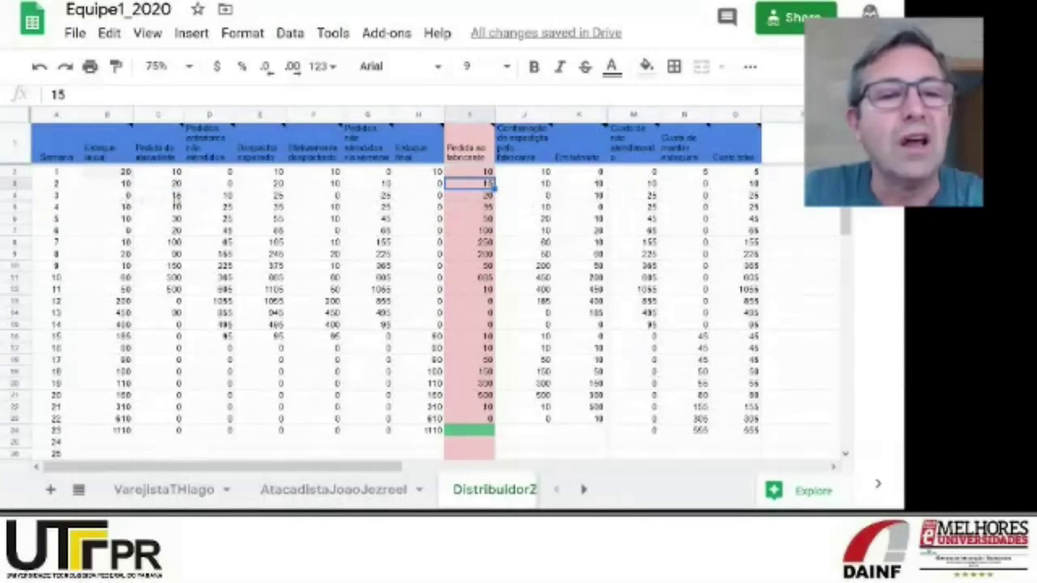
Trace the distributor's week 3 row from the wholesaler's order through dispatch and unfilled orders to "Pedido ao fabricante".
left_click(177, 197)
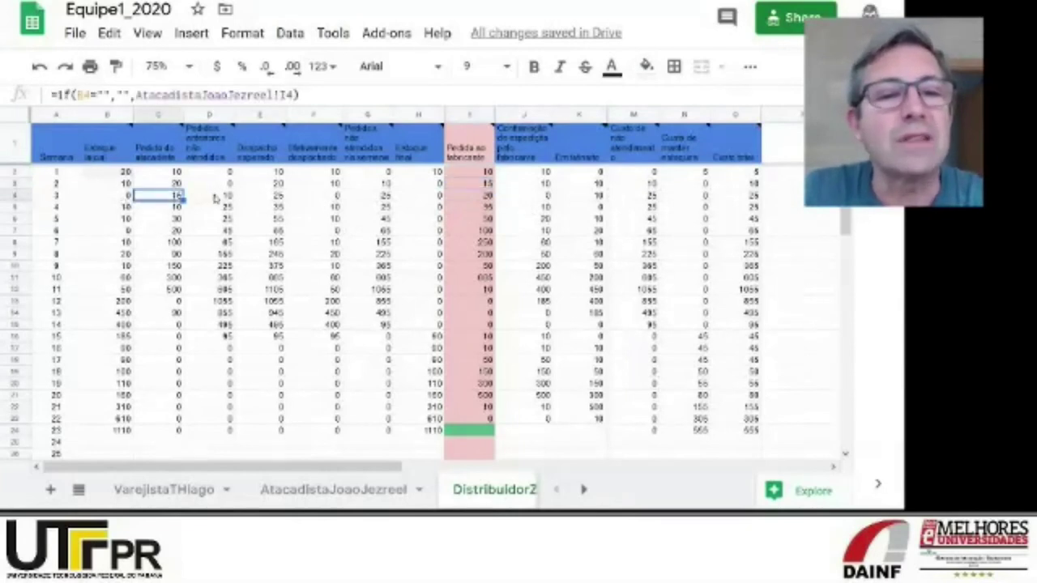
left_click(216, 196)
left_click(256, 200)
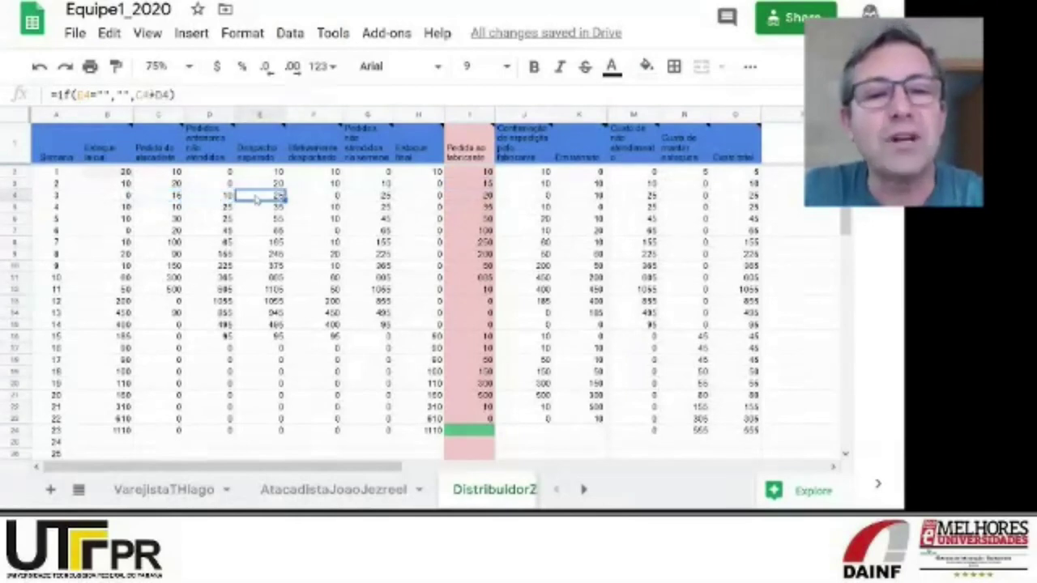
left_click(316, 199)
left_click(385, 197)
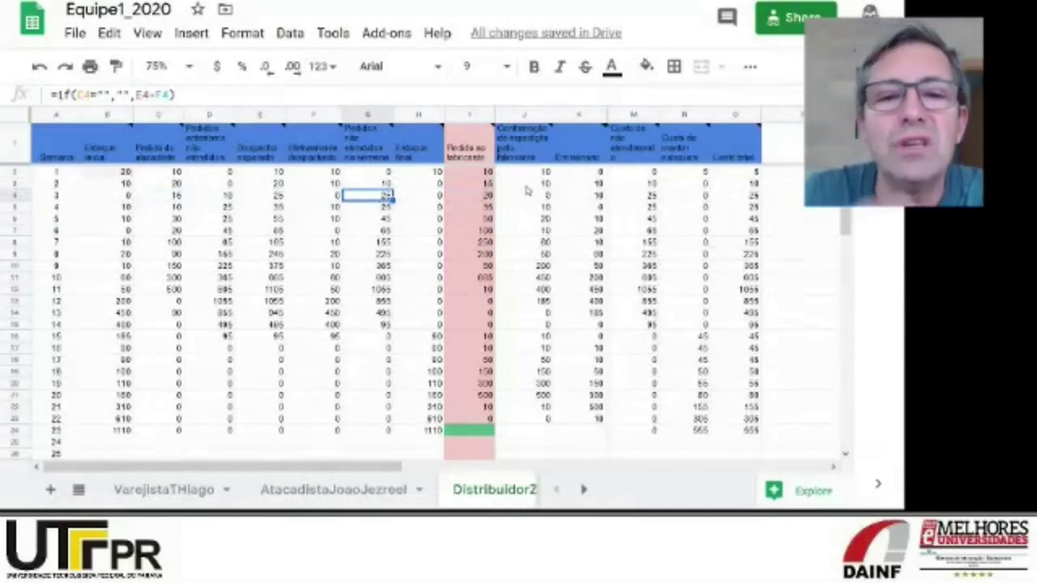
left_click(486, 197)
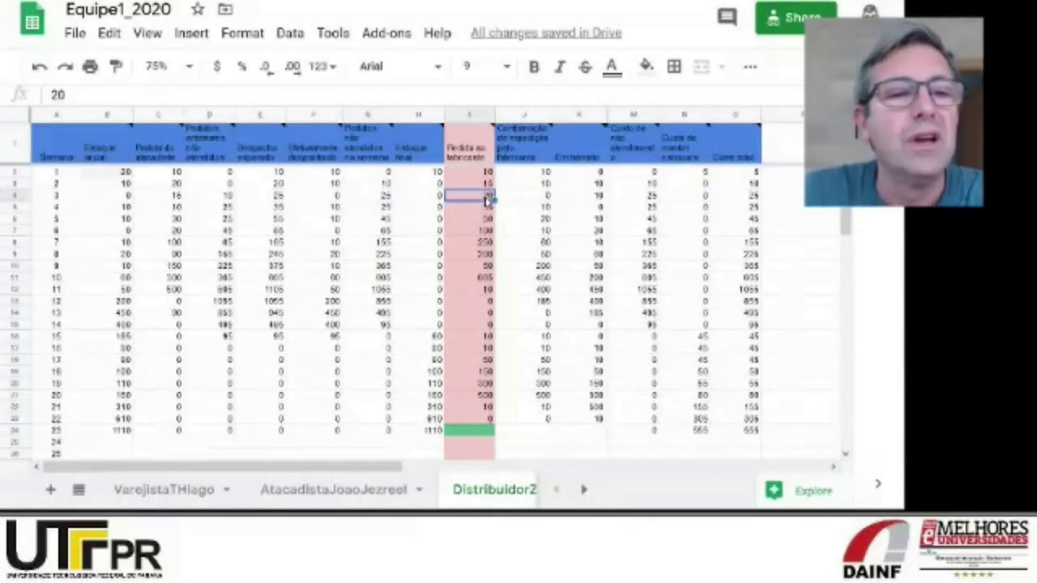
Compare the distributor's week 4 "Pedido ao fabricante" with the wholesaler's order and the week's unfilled orders.
left_click(178, 209)
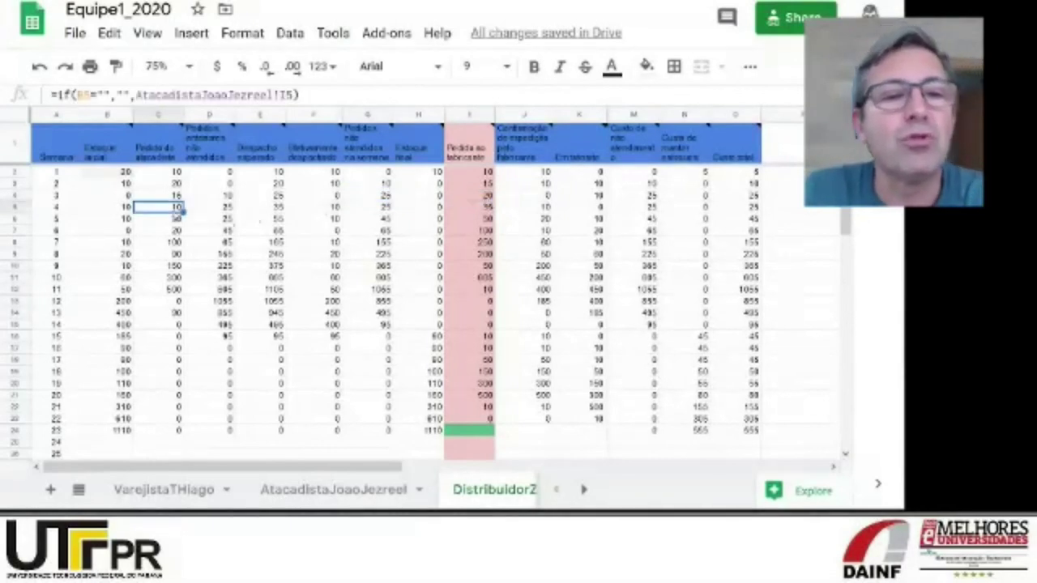
left_click(460, 211)
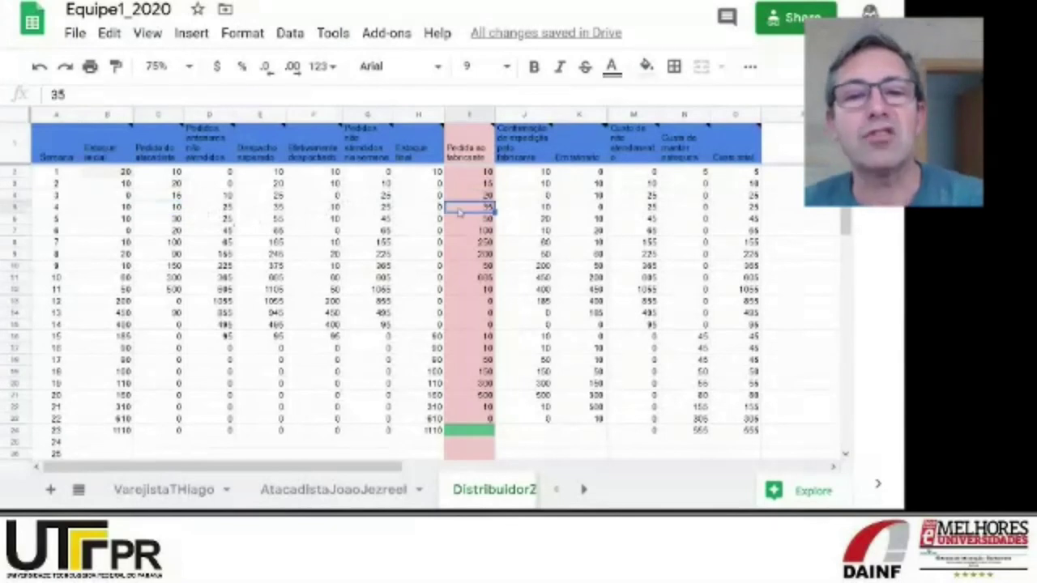
left_click(371, 209)
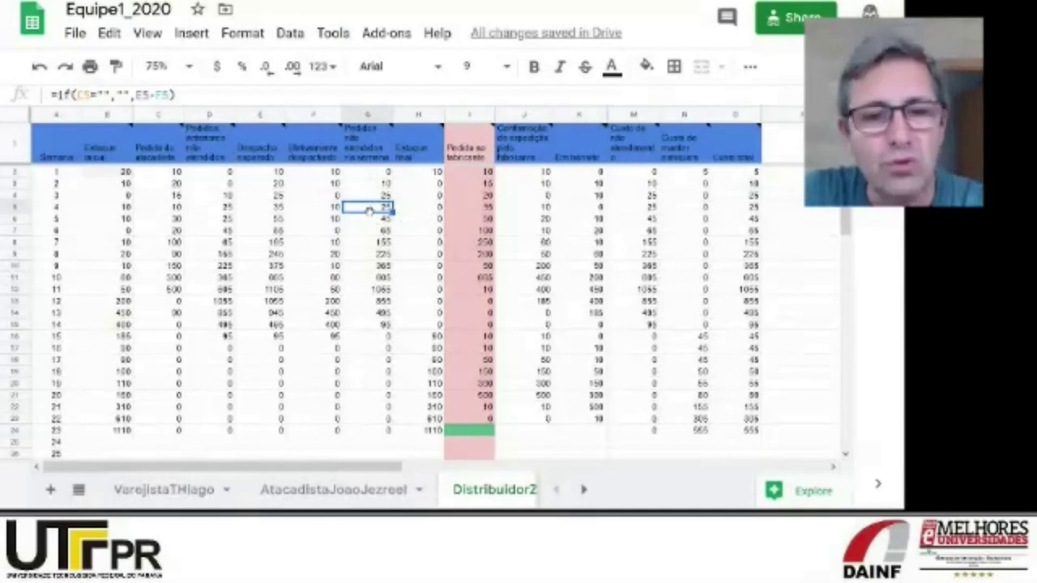
left_click(469, 210)
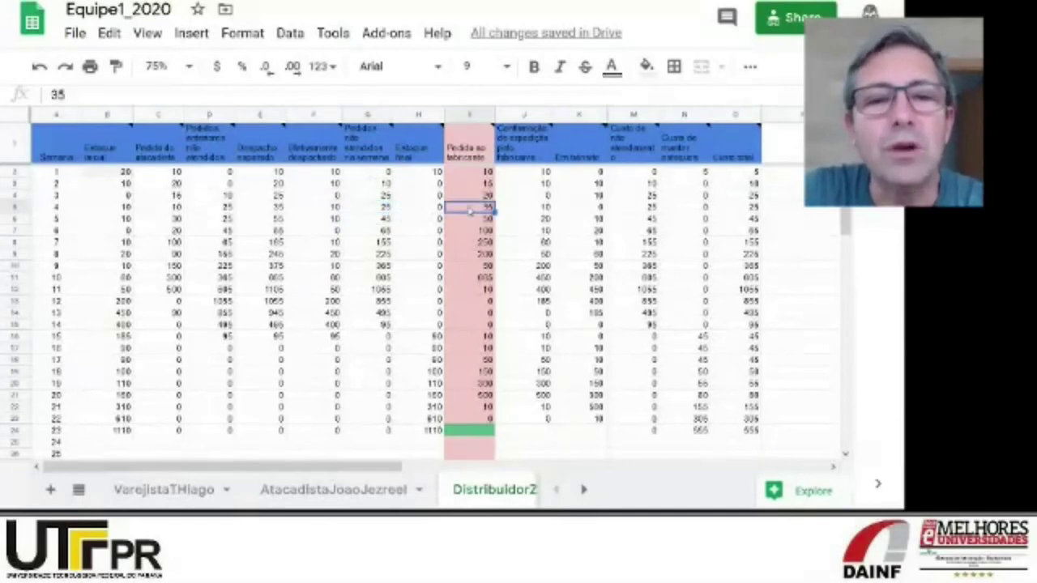
Compare "Pedido do atacadista" with "Pedido ao fabricante" for weeks 5 and 6, and check the week 5 unfilled orders.
left_click(168, 220)
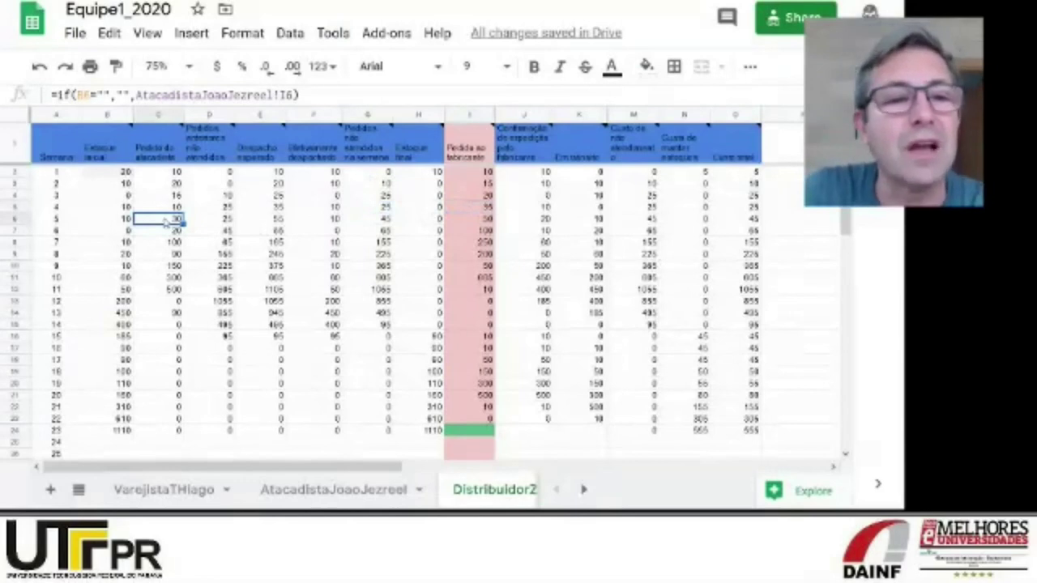
left_click(464, 221)
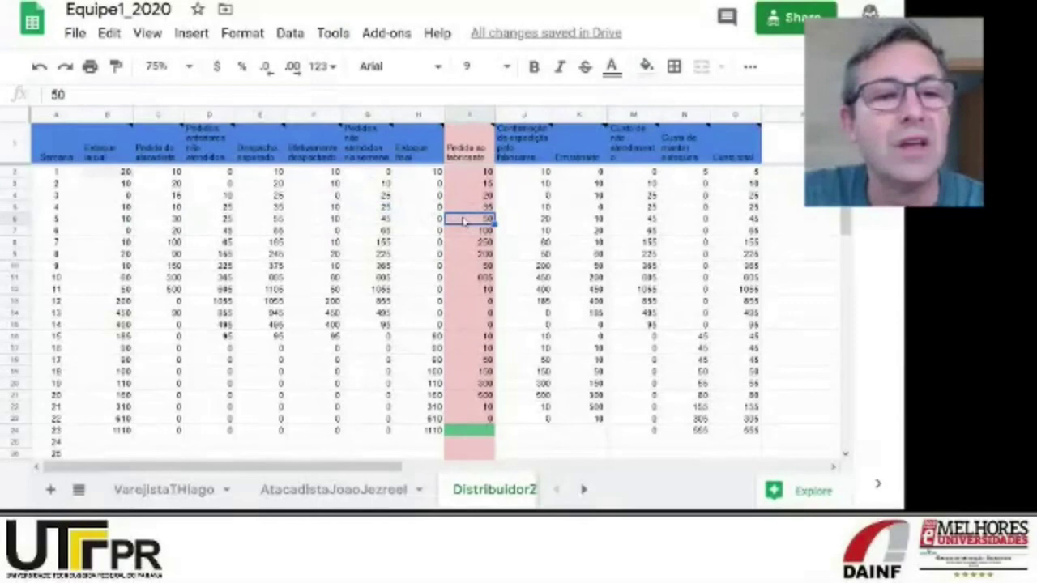
left_click(178, 232)
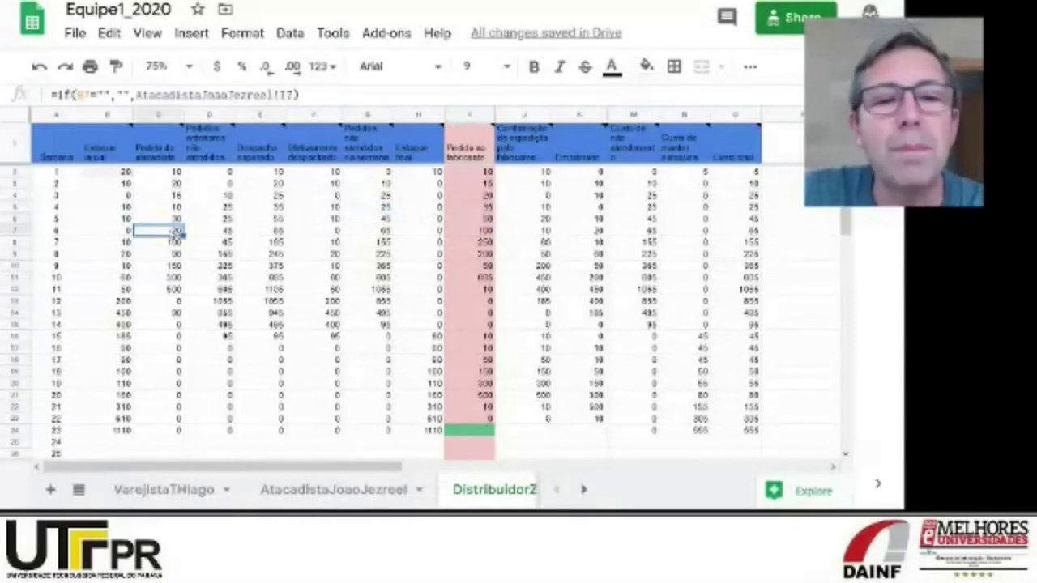
left_click(467, 232)
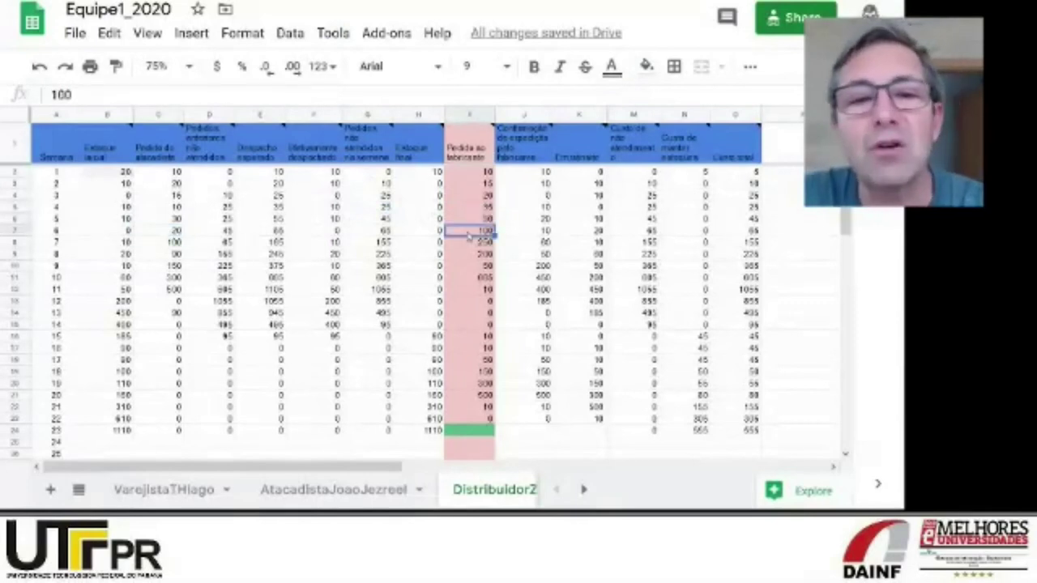
left_click(379, 219)
left_click(460, 230)
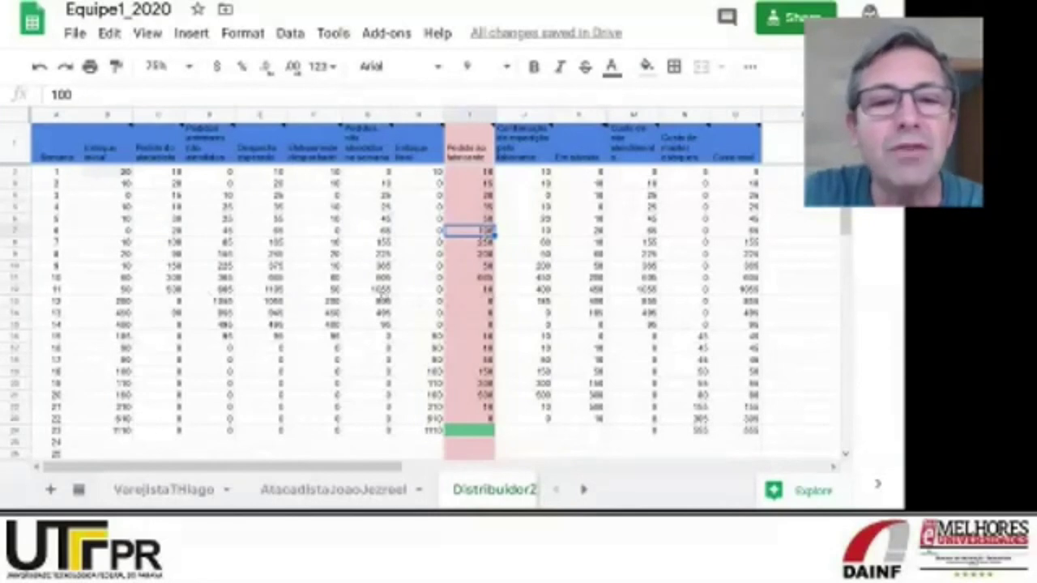
Check the unfilled orders for weeks 11 and 12, and compare the manufacturer's shipping confirmations for weeks 10 and 11 with the week 11 order.
left_click(384, 293)
left_click(377, 302)
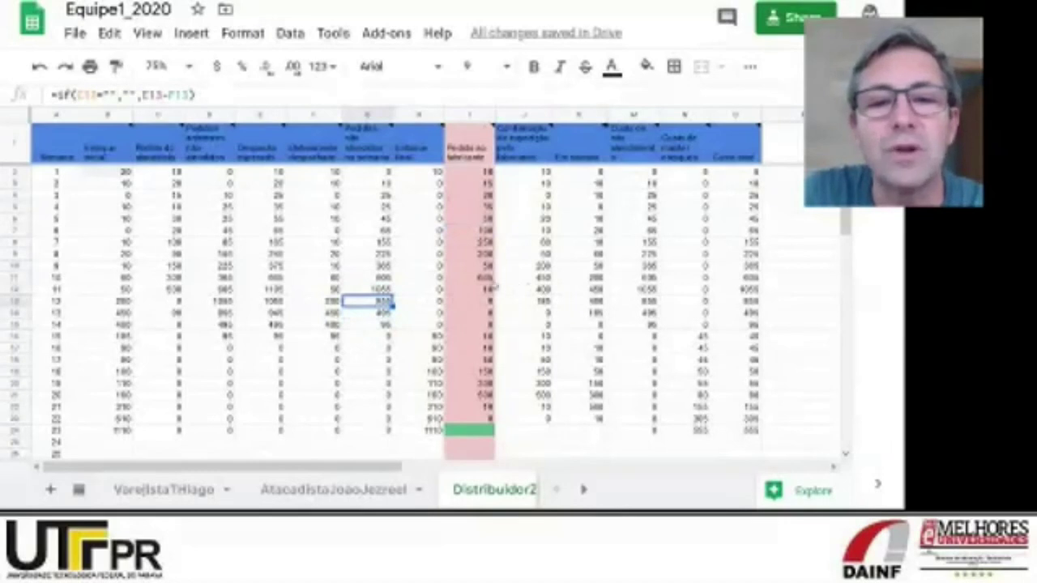
left_click(531, 280)
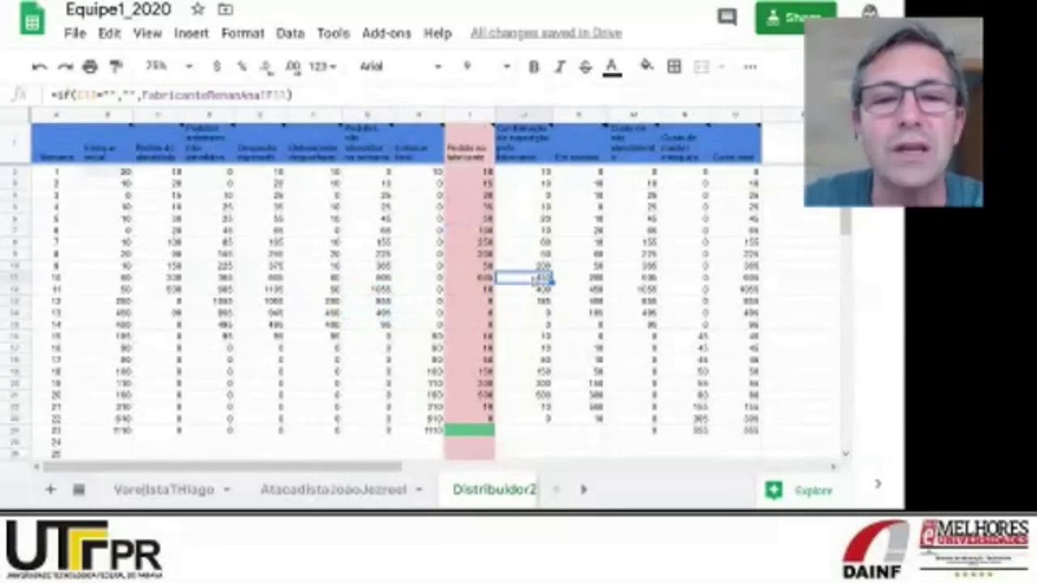
left_click(482, 292)
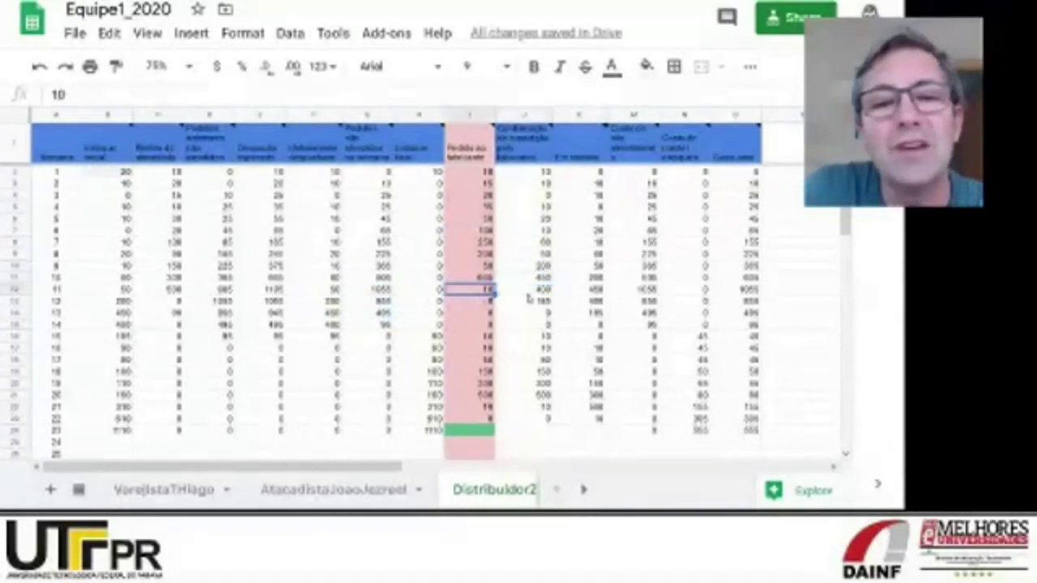
left_click(529, 295)
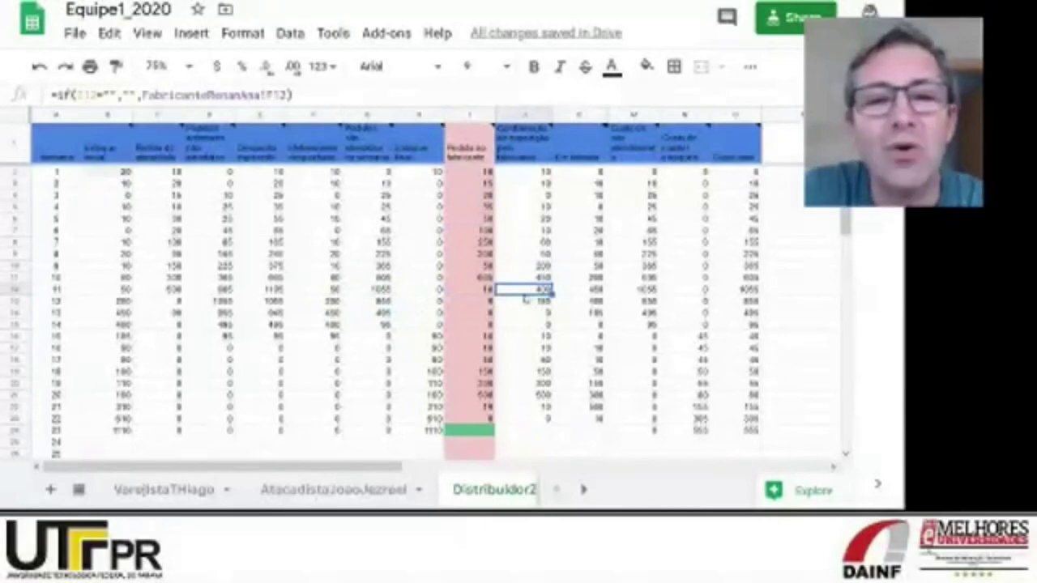
left_click(484, 291)
left_click(524, 292)
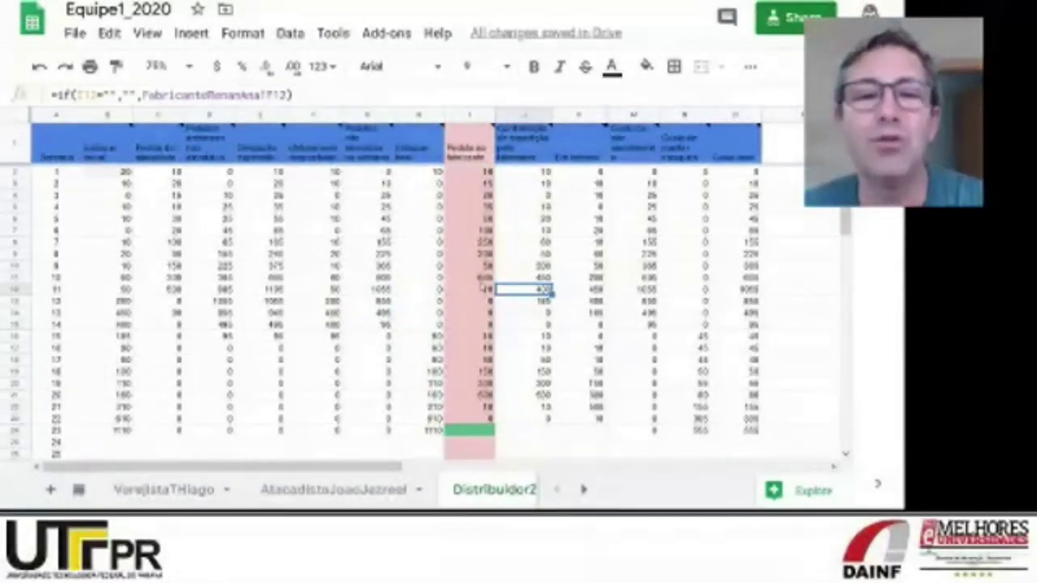
Examine the distributor's "Pedido ao fabricante" values for weeks 12 to 14.
left_click(481, 303)
left_click(483, 312)
left_click(478, 325)
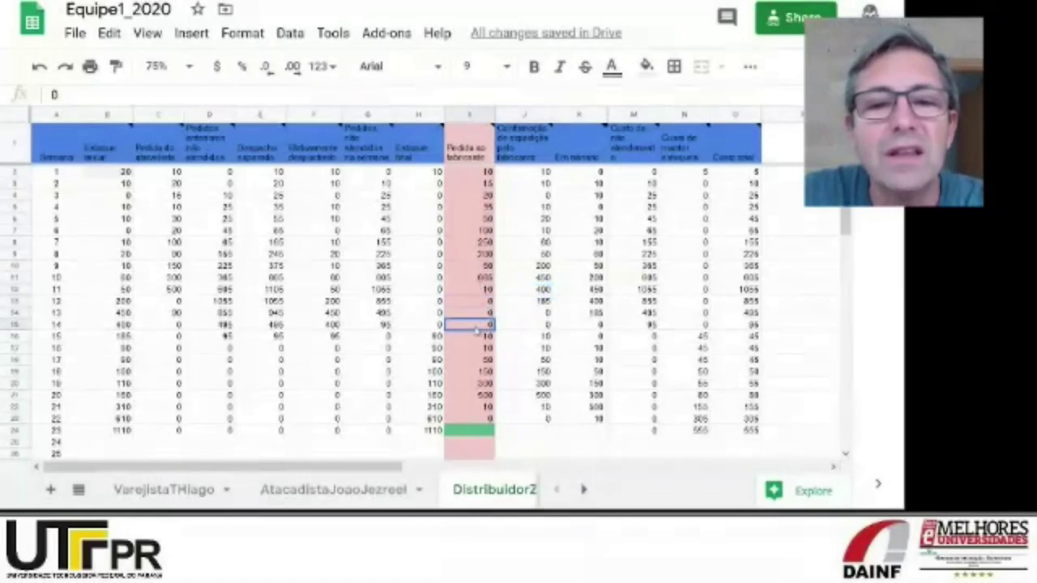
left_click(480, 302)
left_click(480, 313)
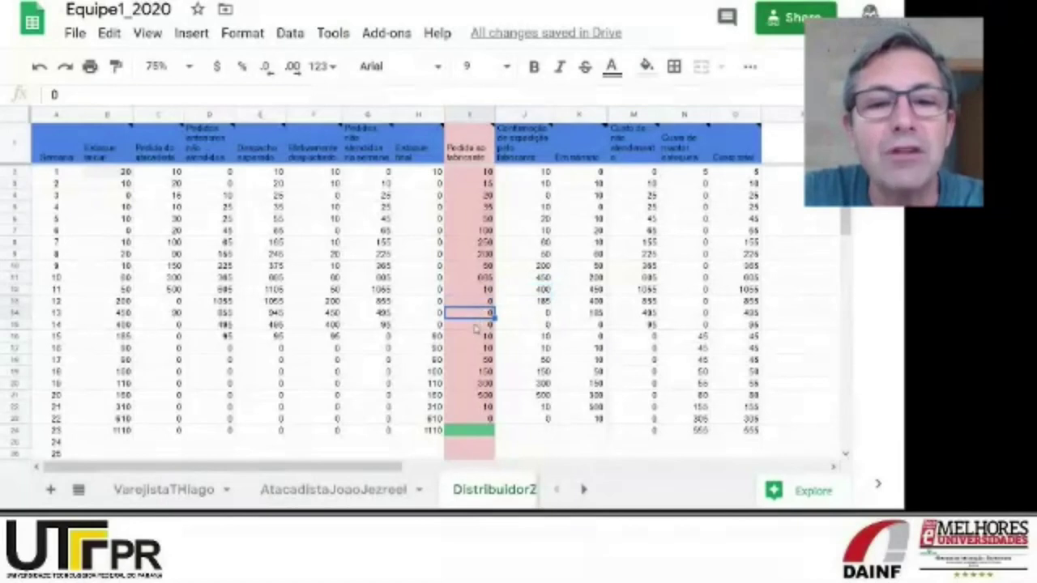
left_click(478, 325)
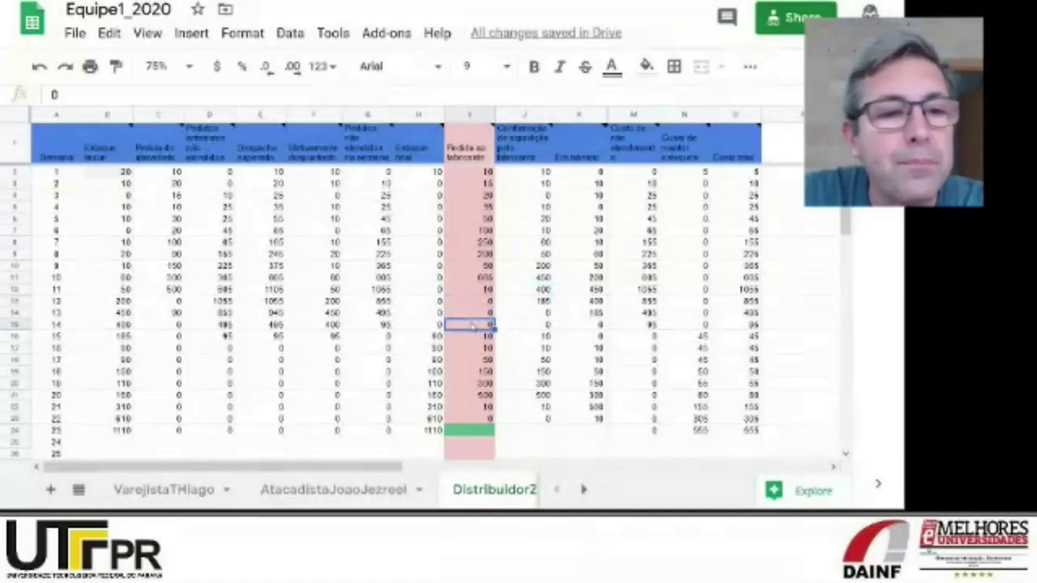
Match the week 10 and 11 shipping confirmations to the initial stock of weeks 13 and 14, and check week 13's unfilled orders.
left_click(542, 292)
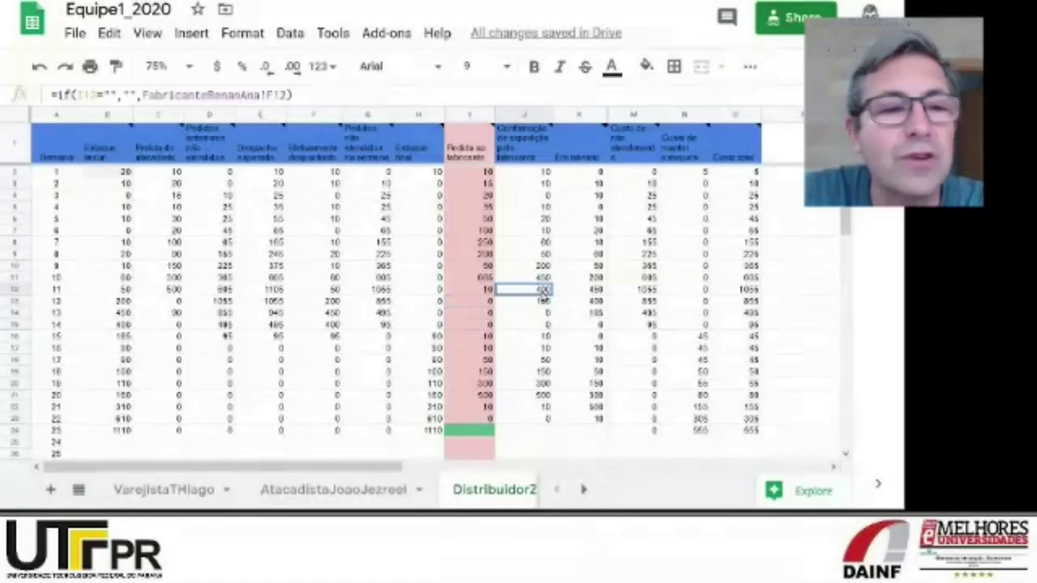
left_click(124, 327)
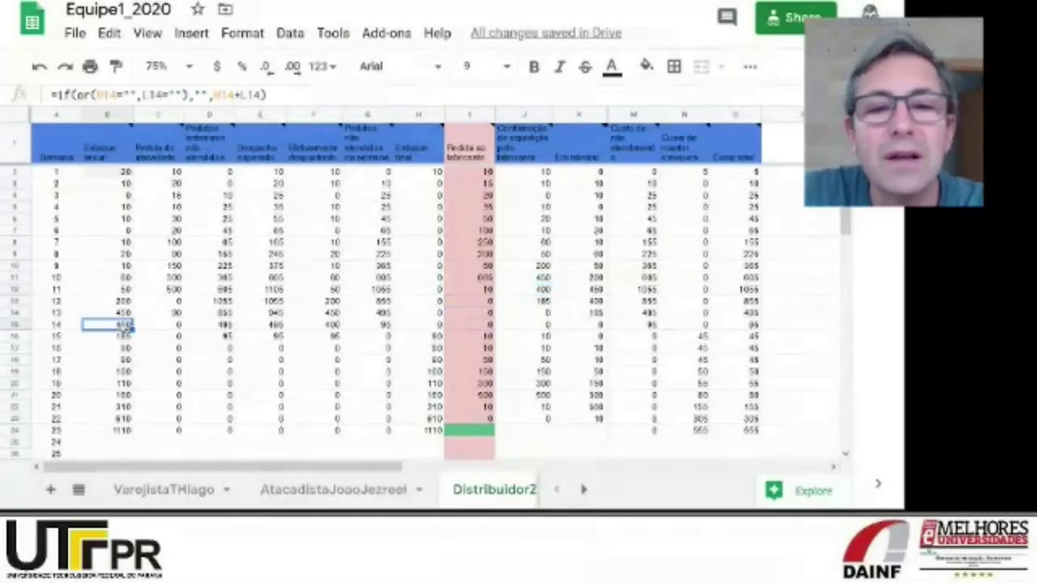
left_click(548, 279)
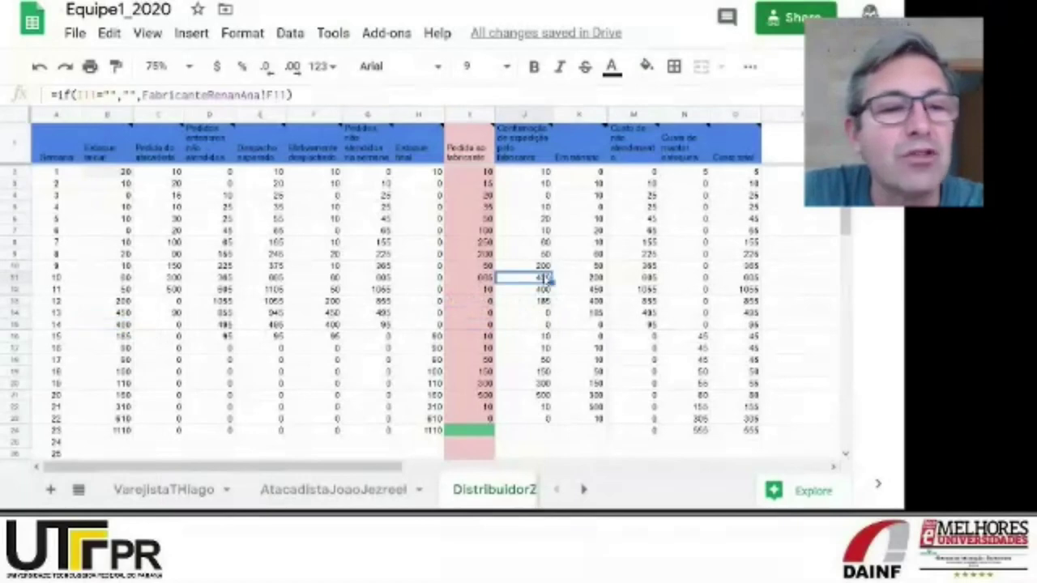
left_click(110, 315)
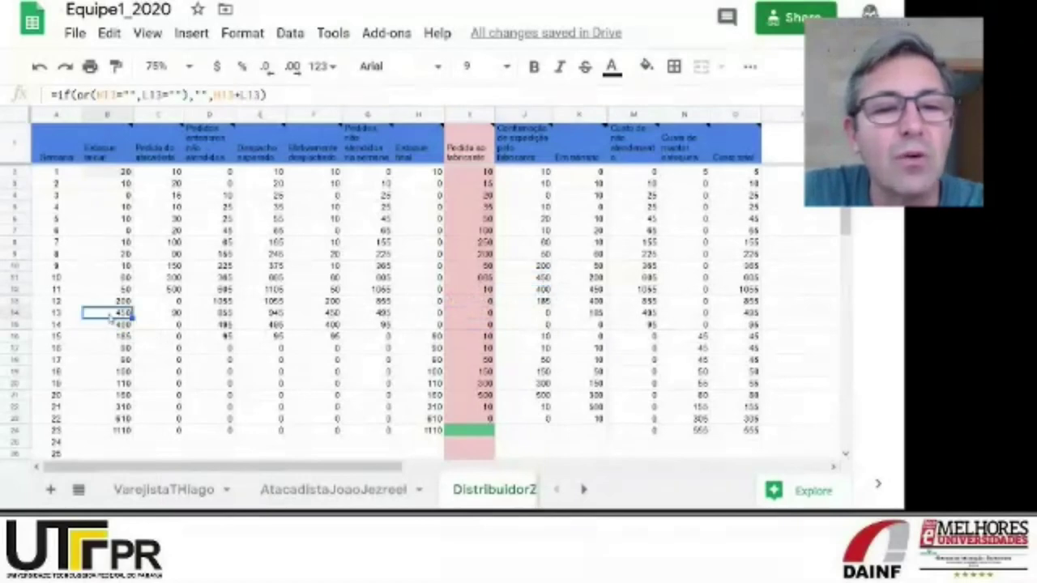
left_click(370, 313)
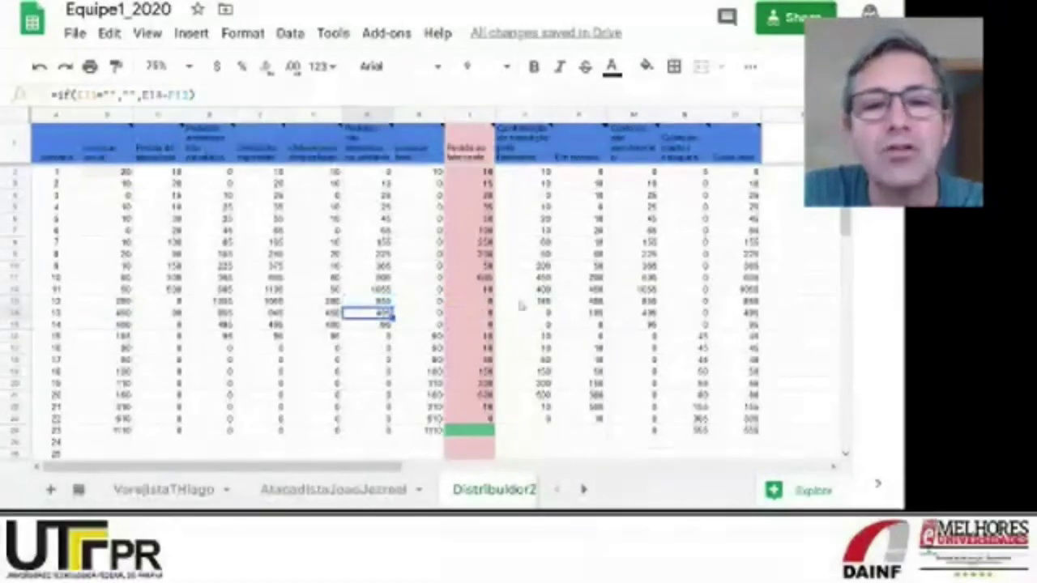
Match the week 11 and 12 shipping confirmations to the initial stock of weeks 14 and 15, checking week 14's unfilled orders and week 15's dispatch.
left_click(546, 289)
left_click(126, 326)
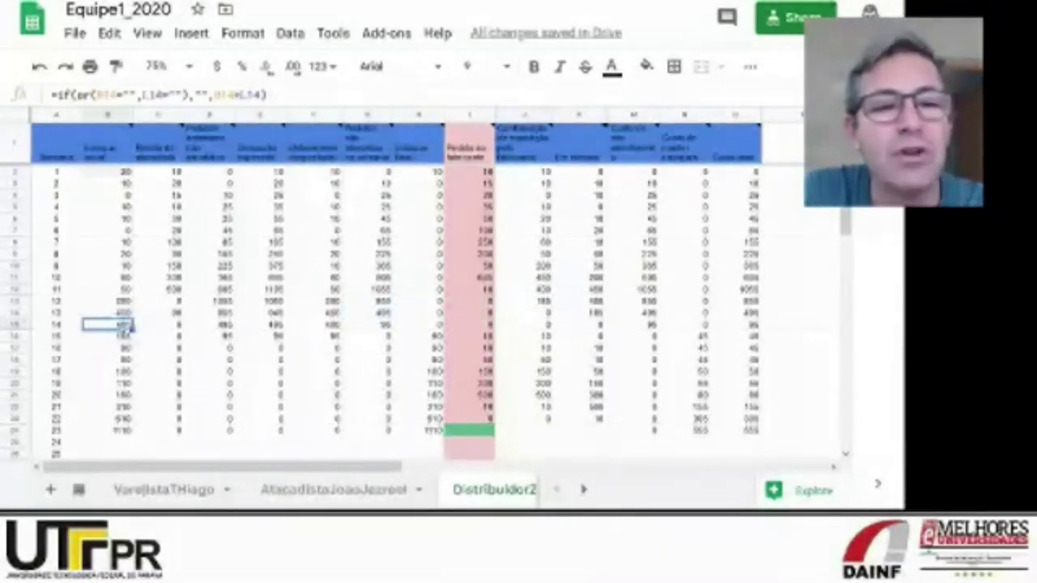
left_click(369, 326)
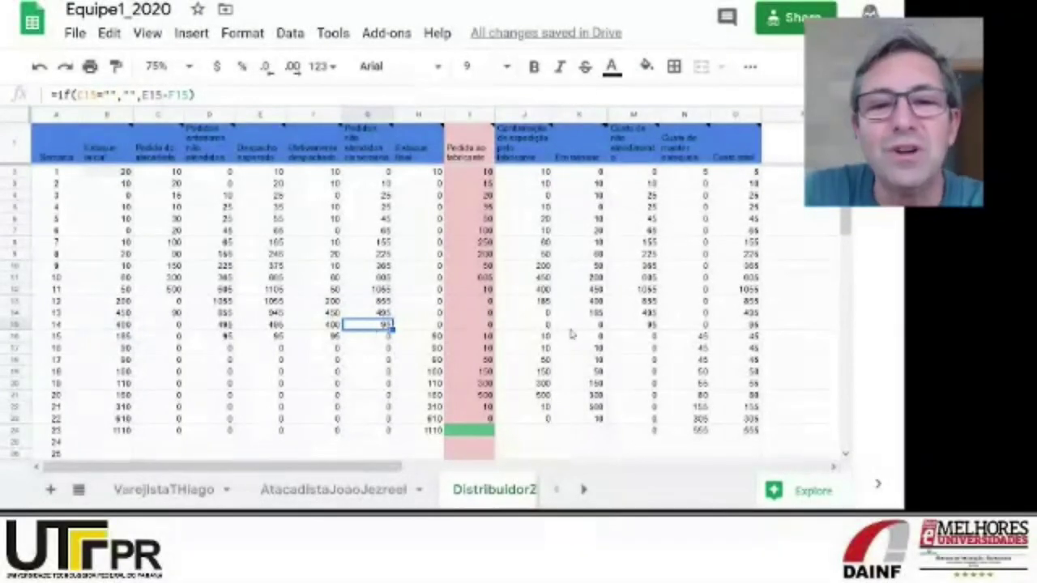
left_click(546, 305)
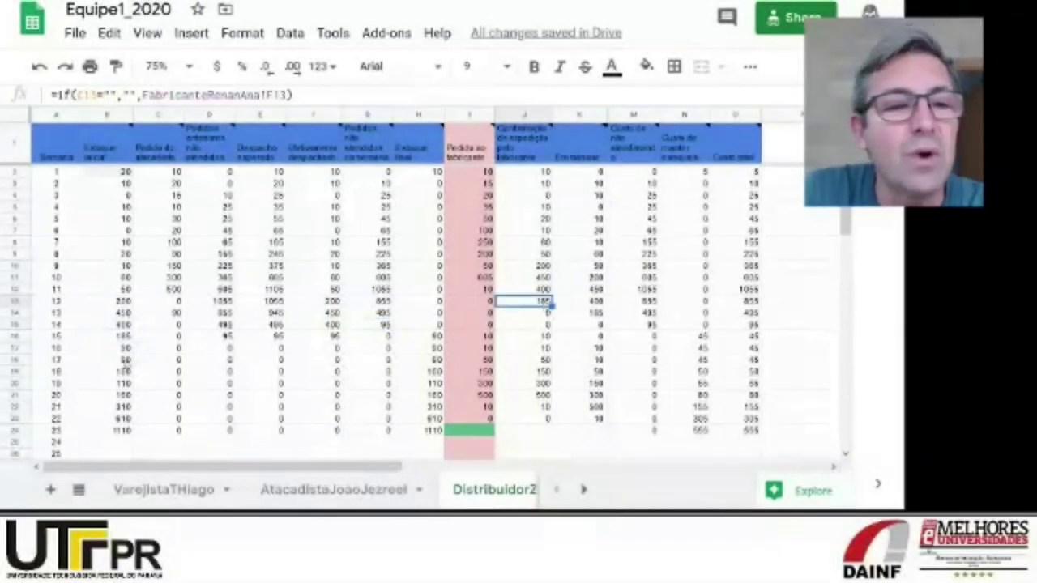
left_click(120, 339)
left_click(326, 341)
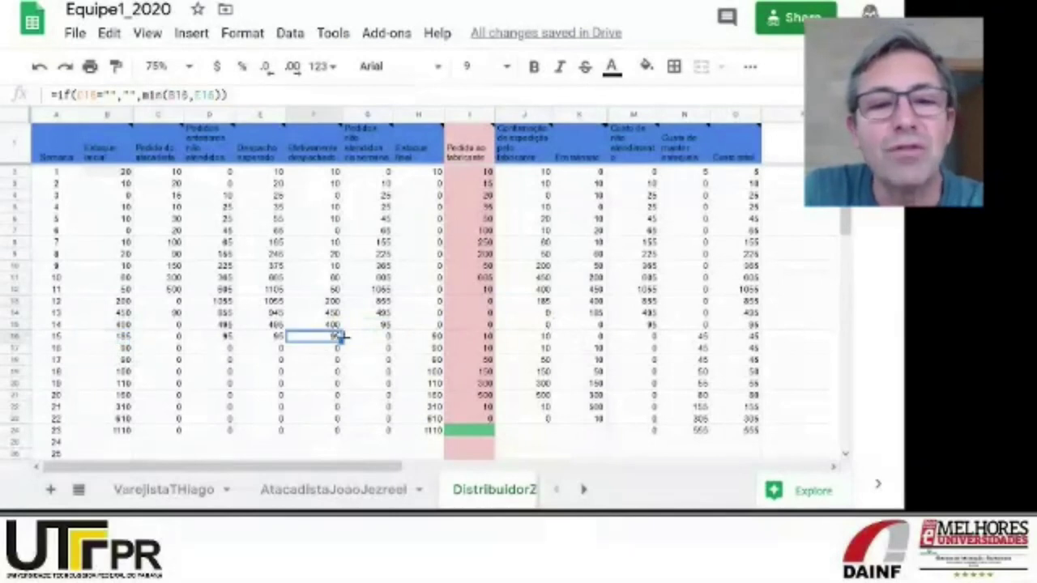
Review the wholesaler's orders for weeks 15 to 23, and compare week 15's final stock with its "Pedido ao fabricante".
left_click(174, 341)
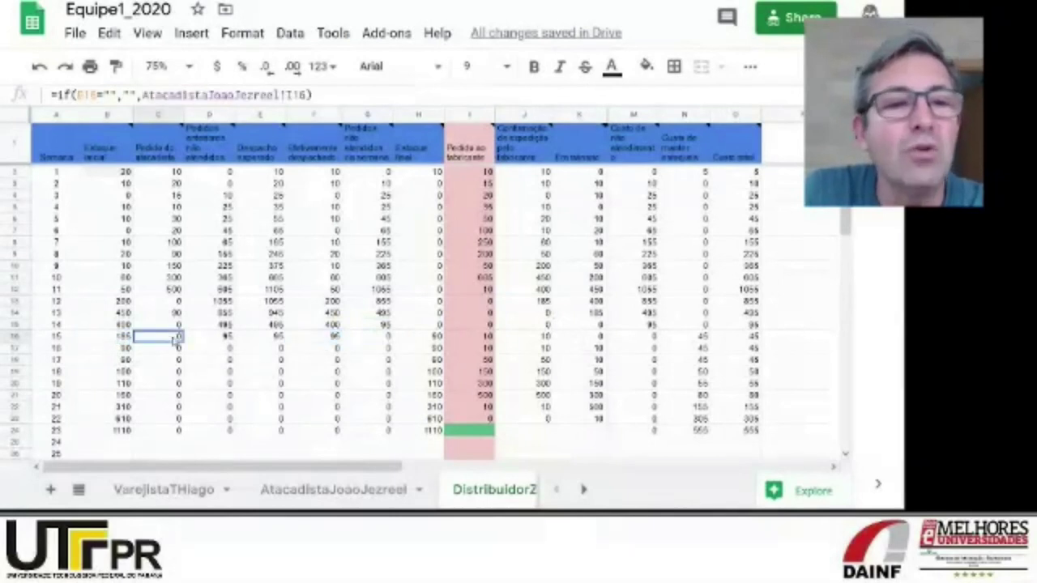
left_click_drag(174, 341, 168, 435)
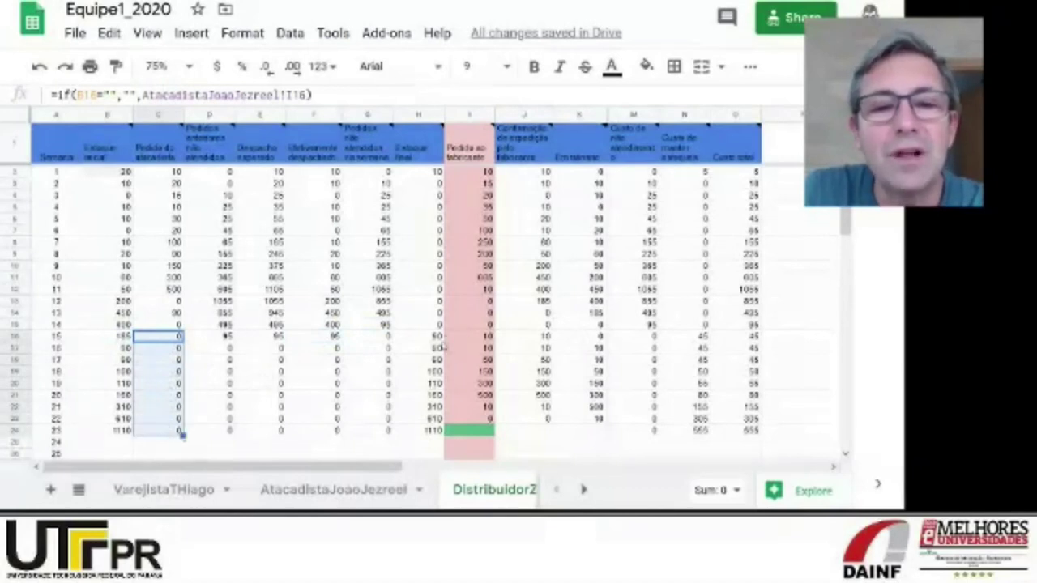
left_click(433, 339)
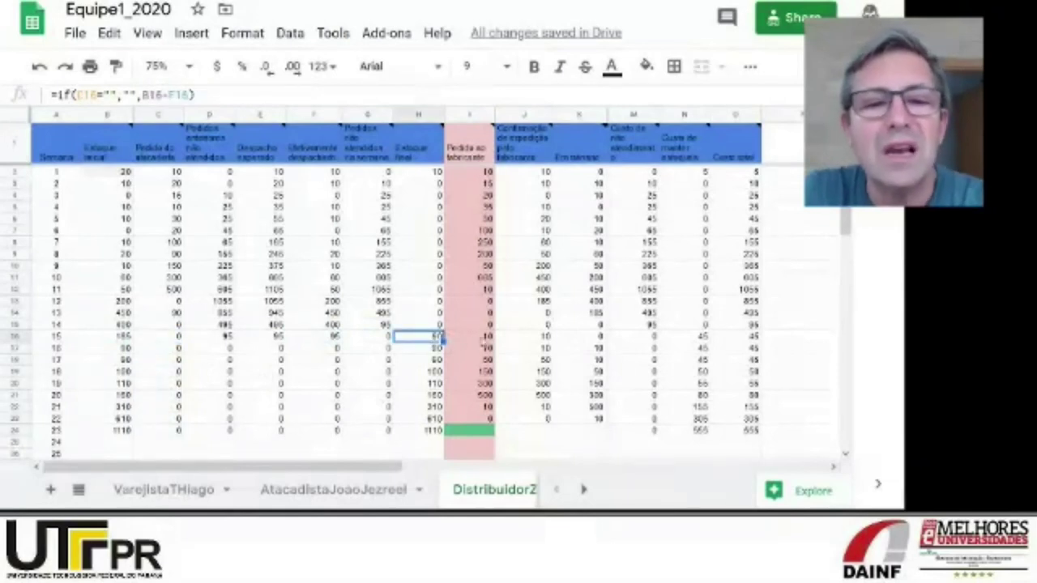
left_click(485, 339)
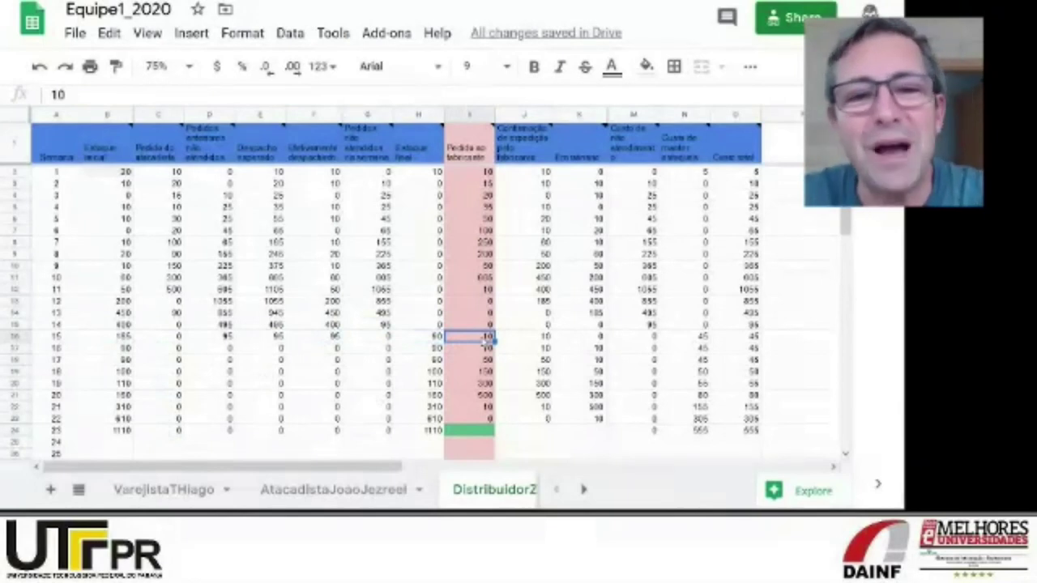
Check the final stock of weeks 16 and 18 against the manufacturer orders for weeks 18 to 20 and week 17's shipping confirmation.
left_click(440, 350)
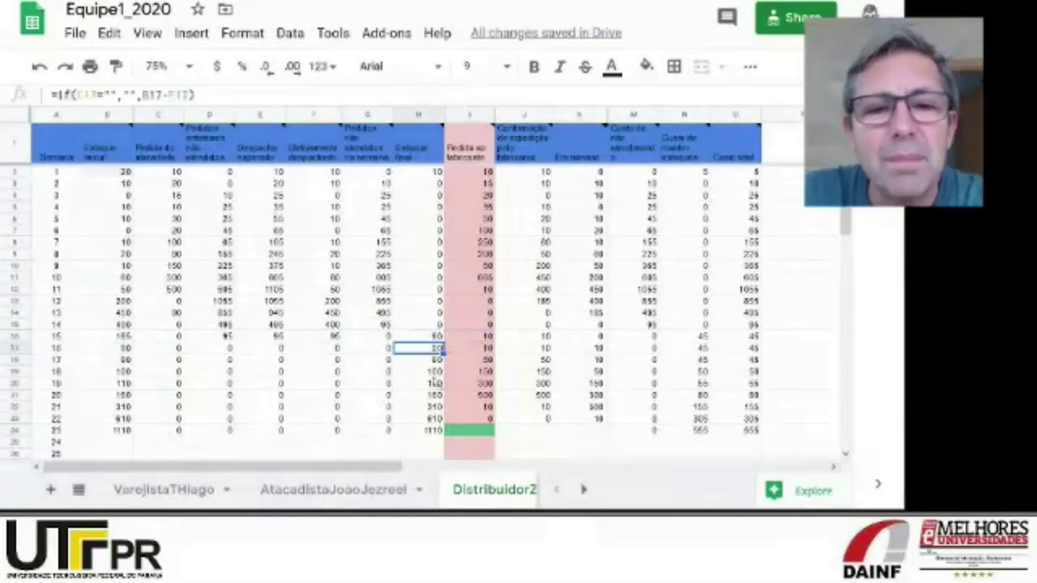
left_click(435, 374)
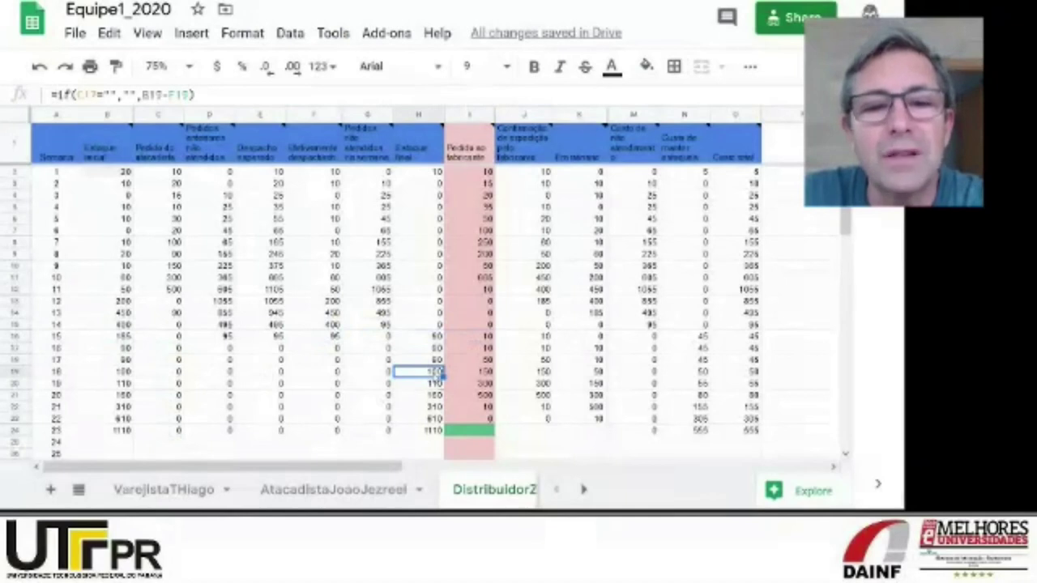
left_click(478, 373)
left_click(480, 384)
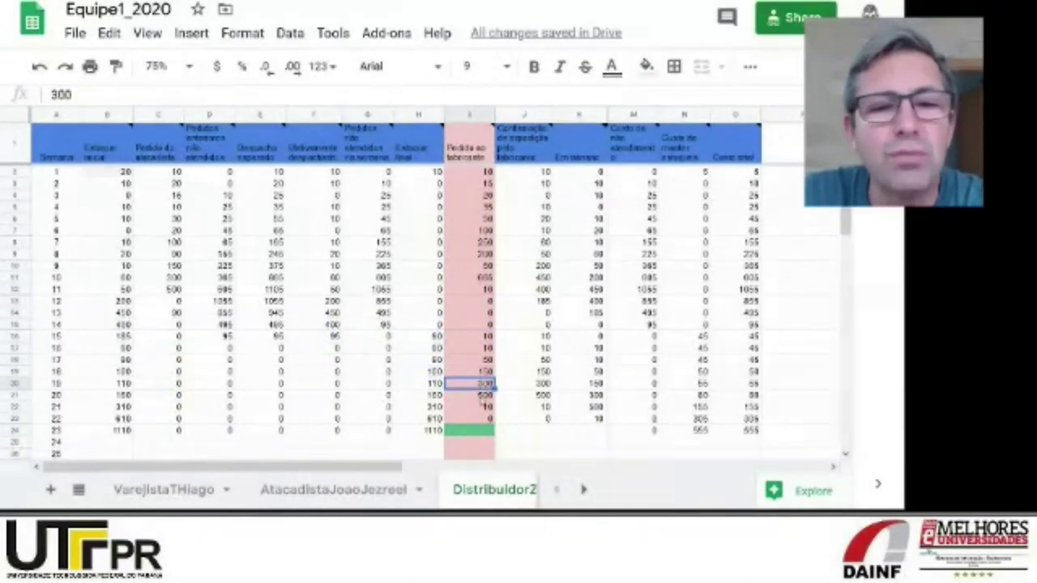
left_click(482, 396)
left_click_drag(478, 372, 482, 401)
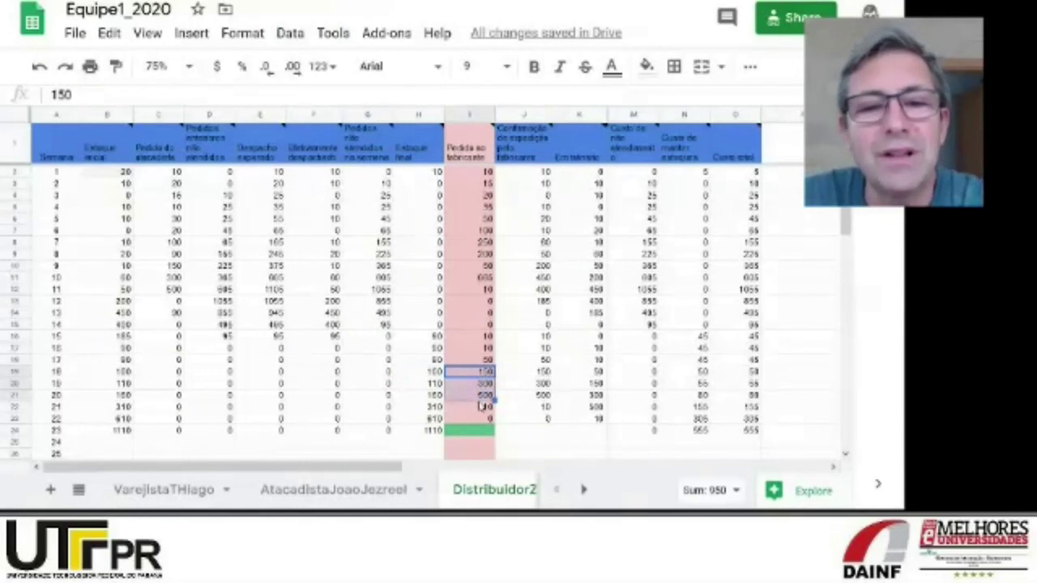
left_click_drag(478, 374, 474, 405)
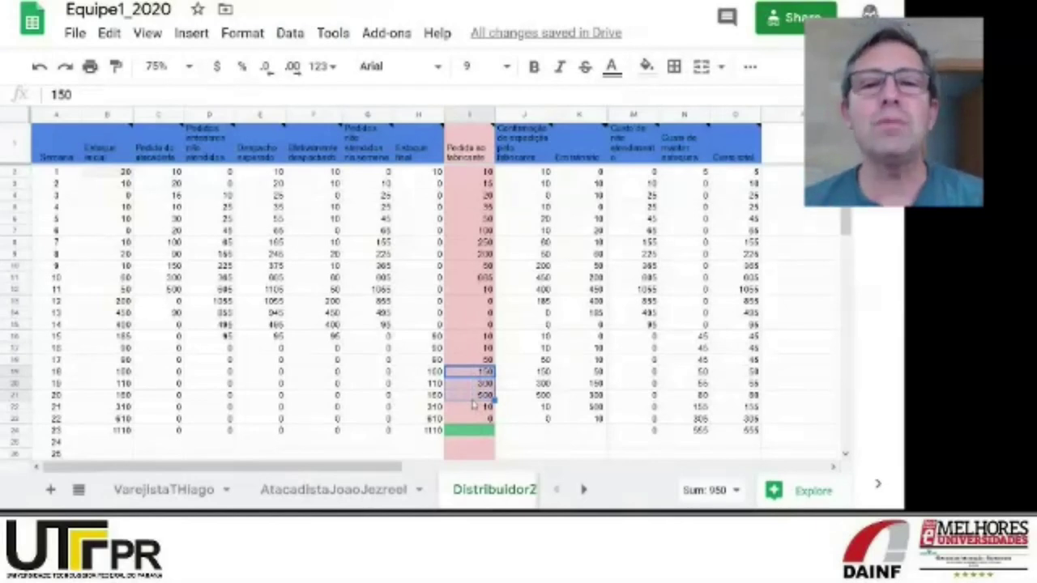
left_click(549, 361)
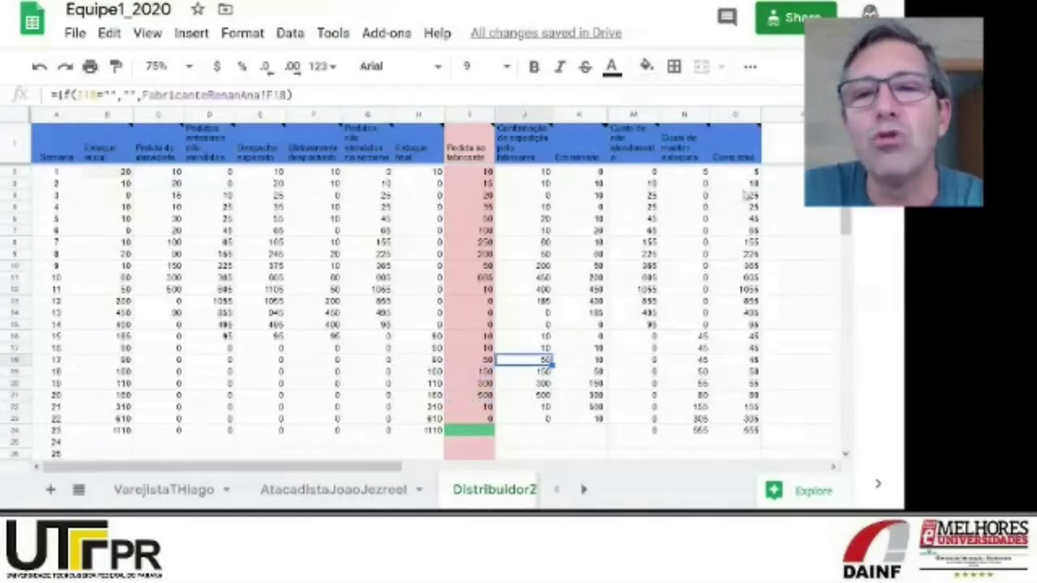
Examine week 1's unfilled-order cost, stock-holding cost and total cost on the distributor sheet.
left_click(627, 172)
left_click(680, 172)
left_click(739, 173)
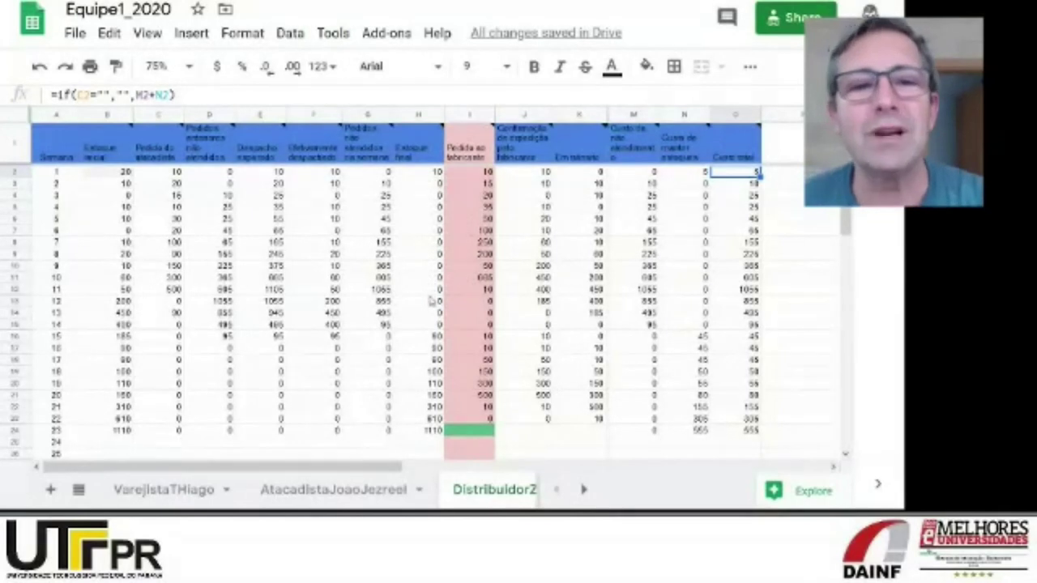
Compare the distributor's final stock from week 15 onward with the wholesaler's orders for weeks 16 to 23.
left_click(428, 338)
left_click_drag(426, 362, 429, 434)
right_click(429, 433)
left_click(410, 397)
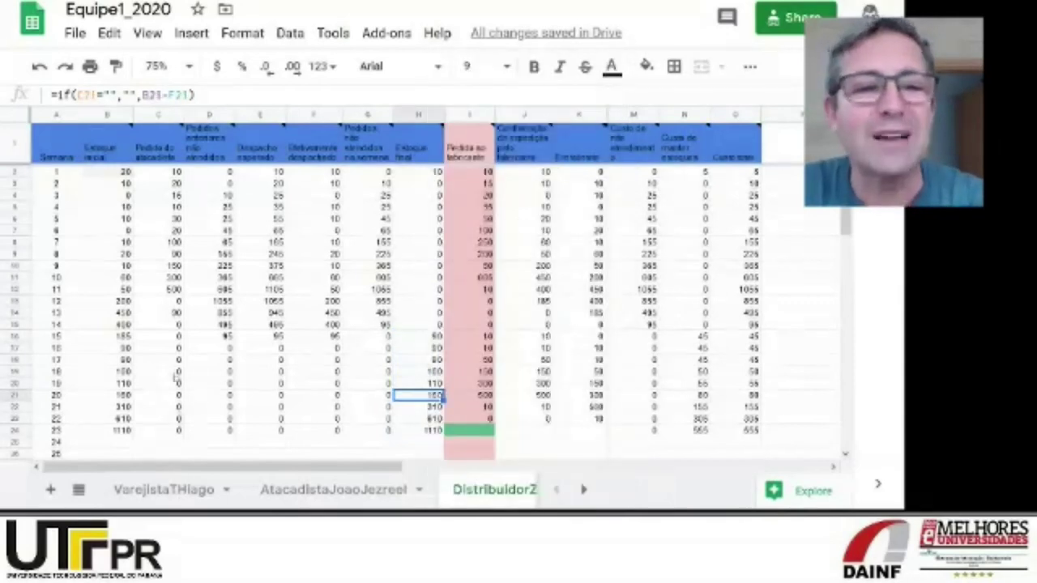
left_click_drag(177, 349, 170, 433)
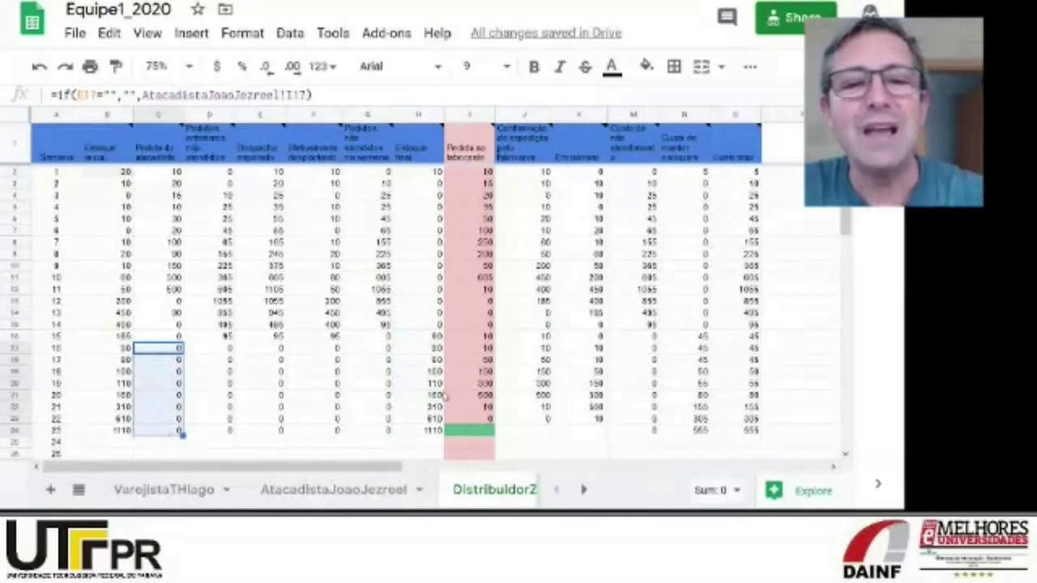
left_click(435, 354)
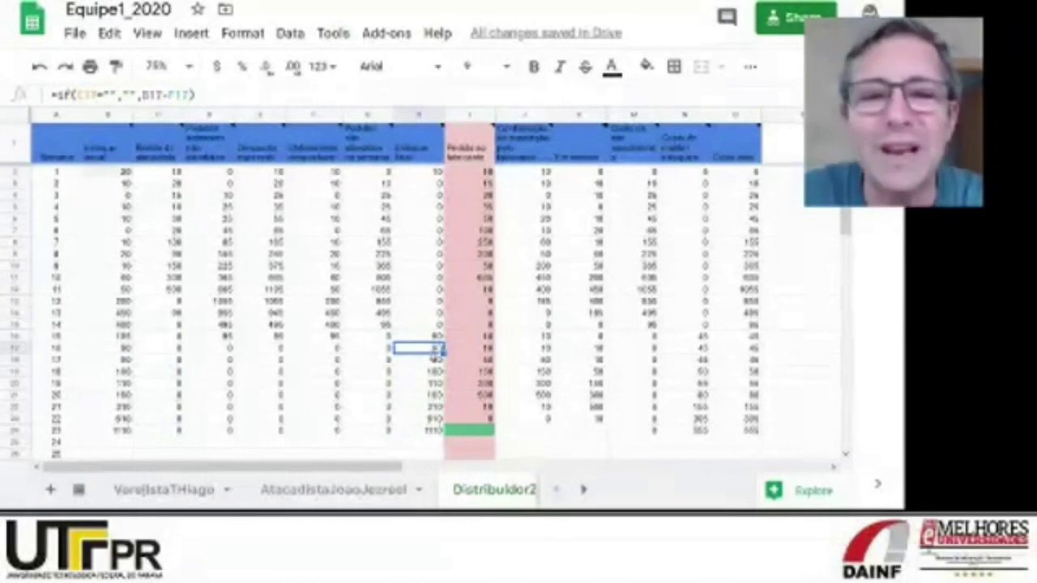
Open the manufacturer's sheet and compare "Quantidade produzida" for weeks 11 and 14.
left_click(583, 489)
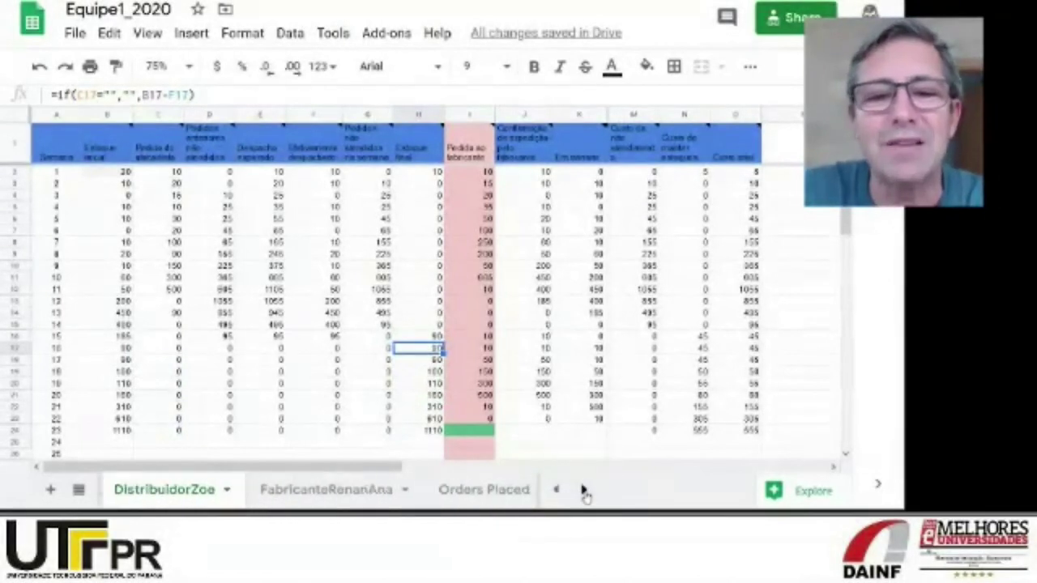
left_click(363, 491)
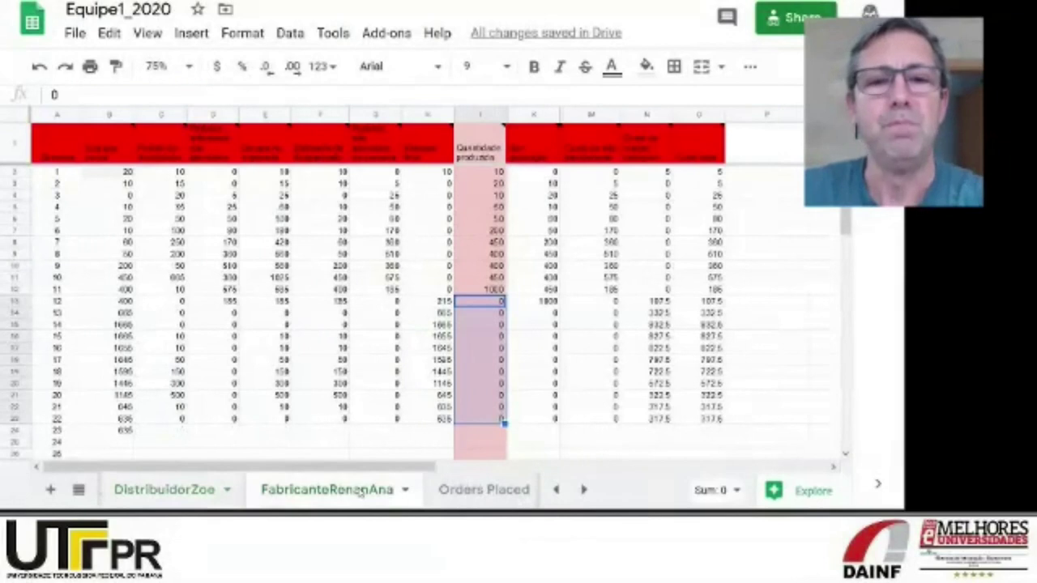
left_click(489, 290)
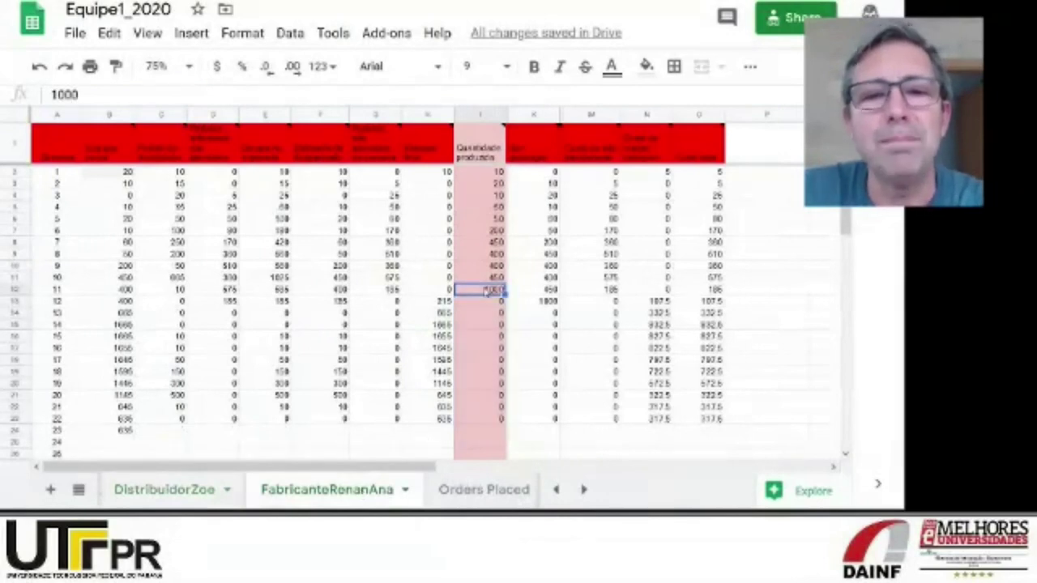
left_click(488, 324)
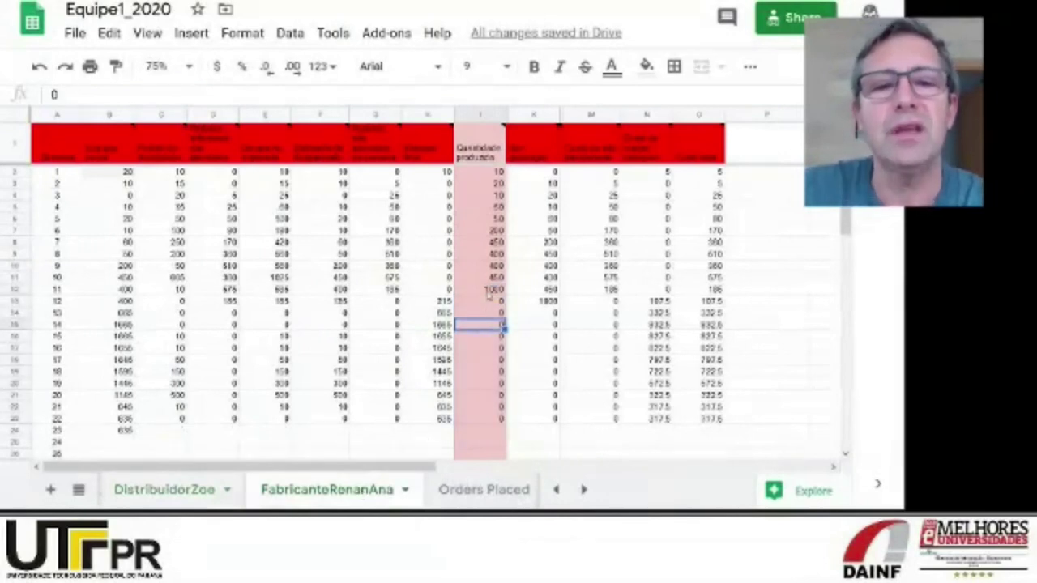
left_click(489, 292)
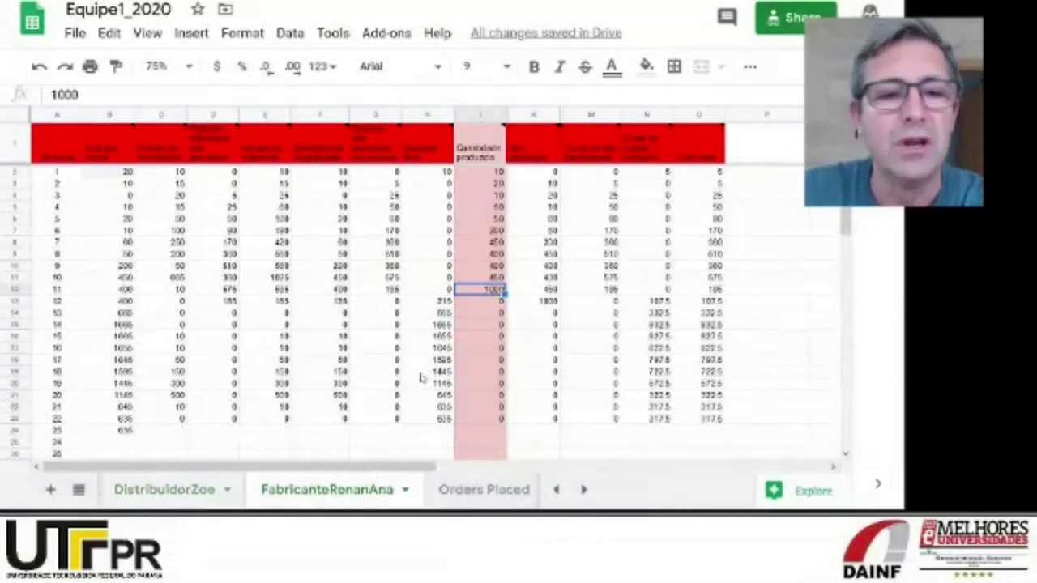
Return to the distributor's sheet and check its "Pedido ao fabricante" for weeks 22 and 10.
left_click(210, 491)
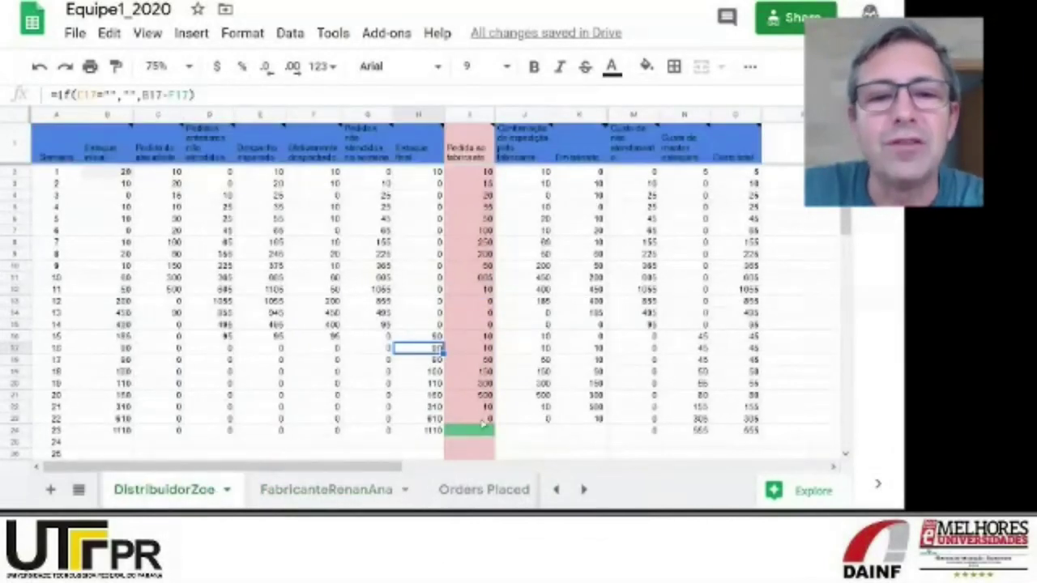
left_click(484, 420)
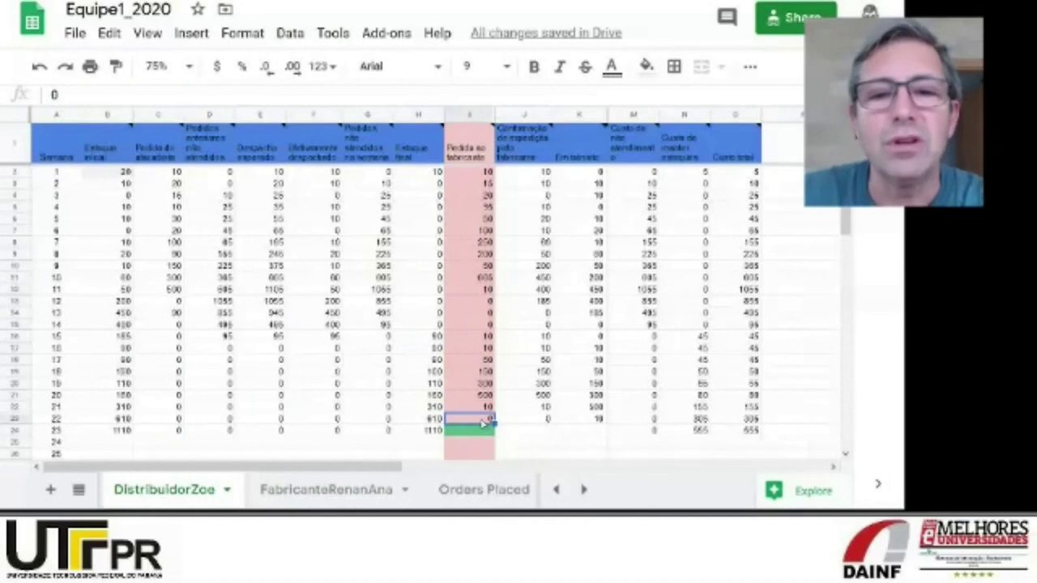
left_click(472, 277)
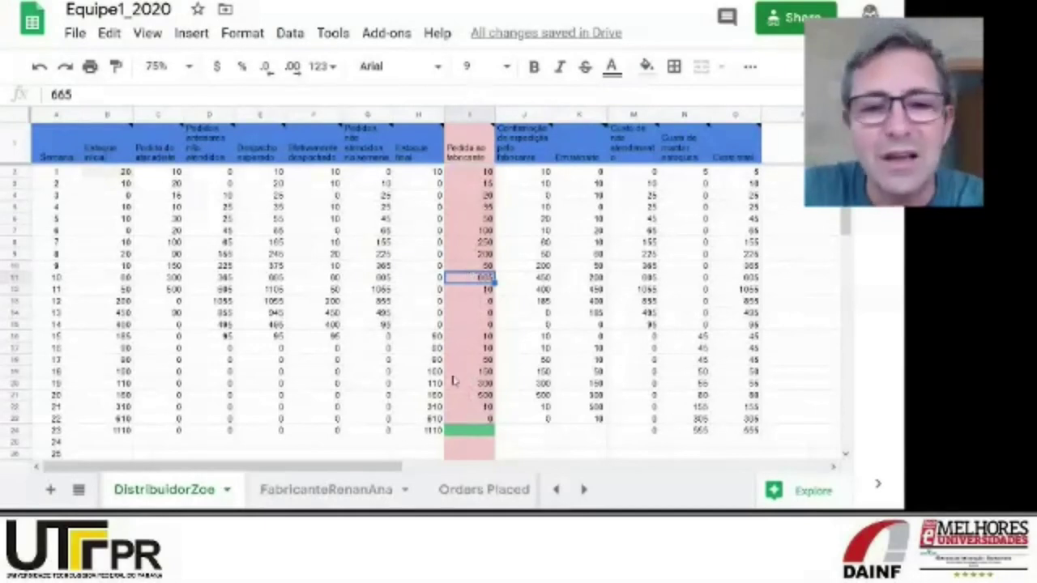
Open the wholesaler's sheet and compare the retailer's orders with "Pedido ao distribuidor" for weeks 1 to 4.
left_click(556, 490)
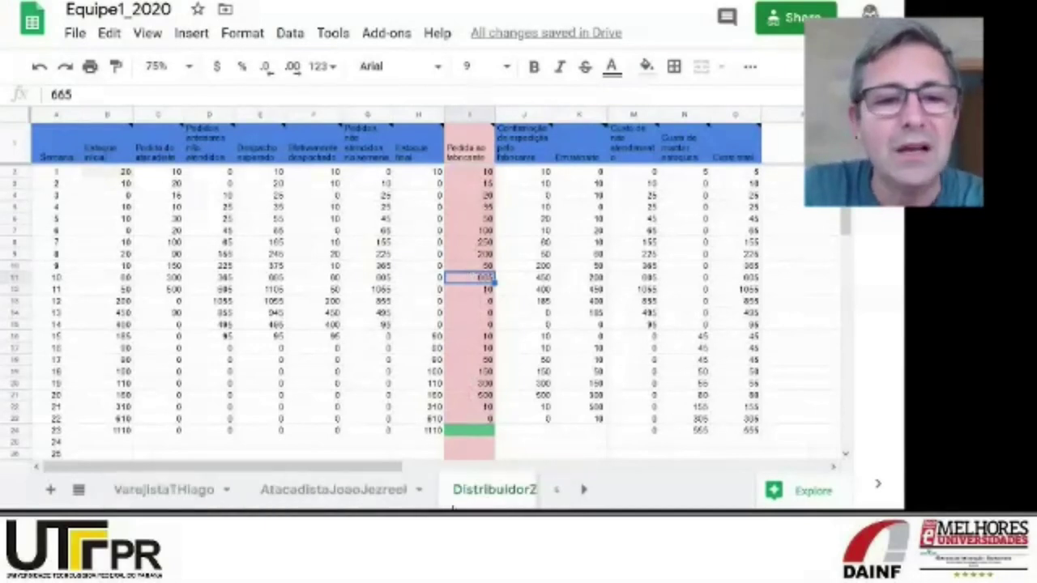
left_click(357, 496)
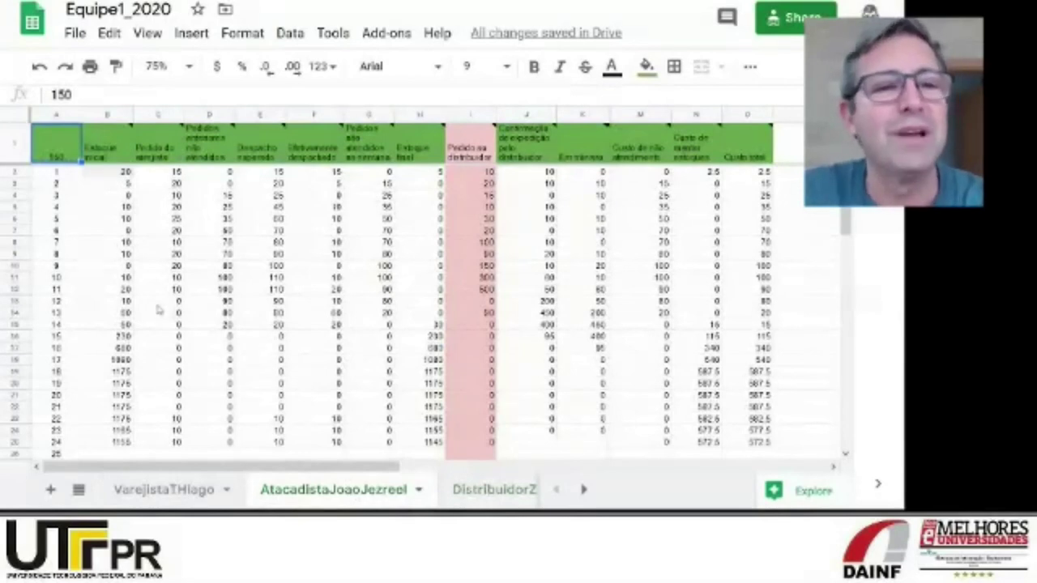
left_click(163, 173)
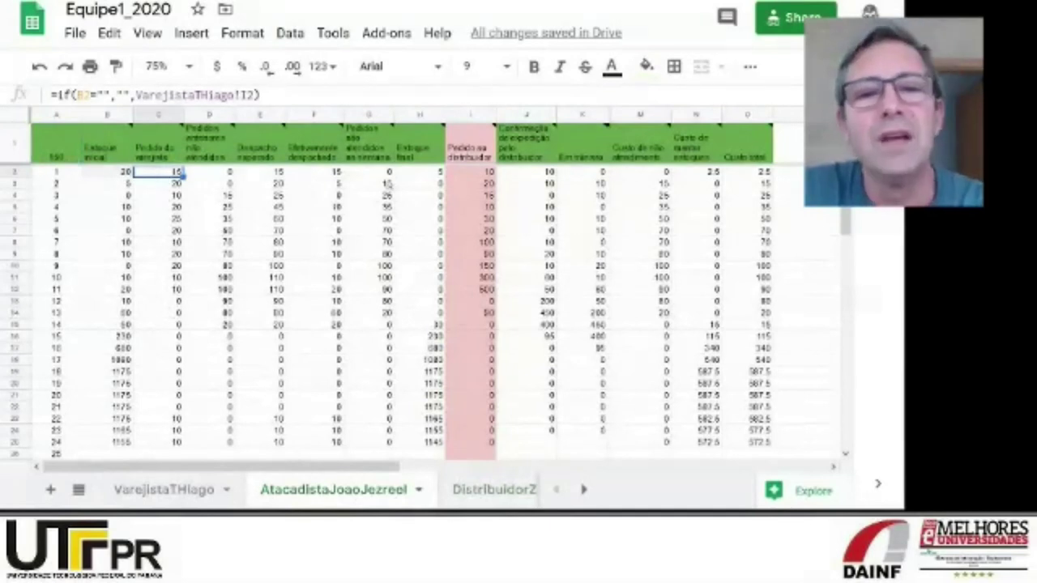
left_click(477, 172)
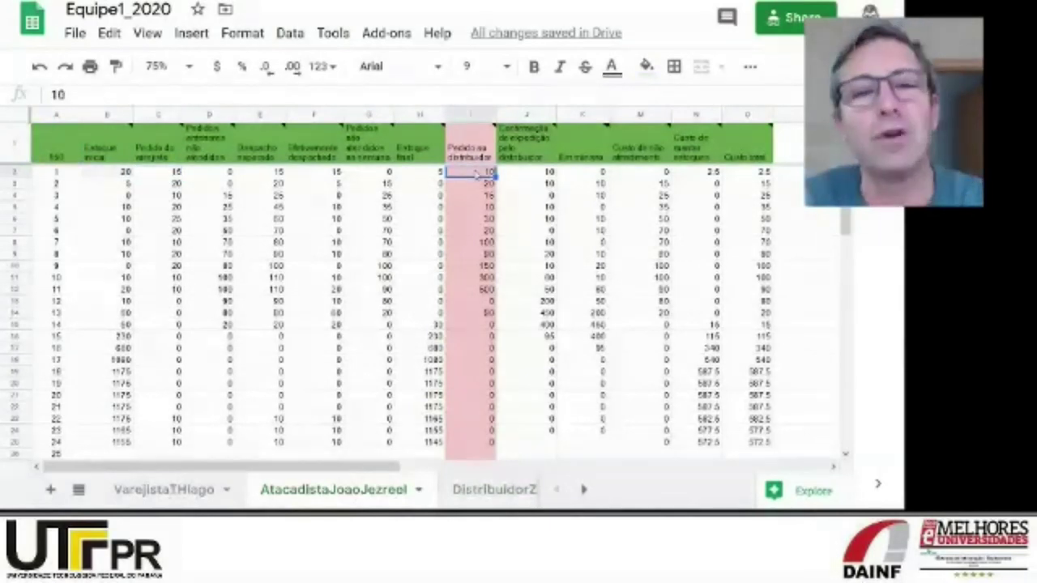
left_click(152, 185)
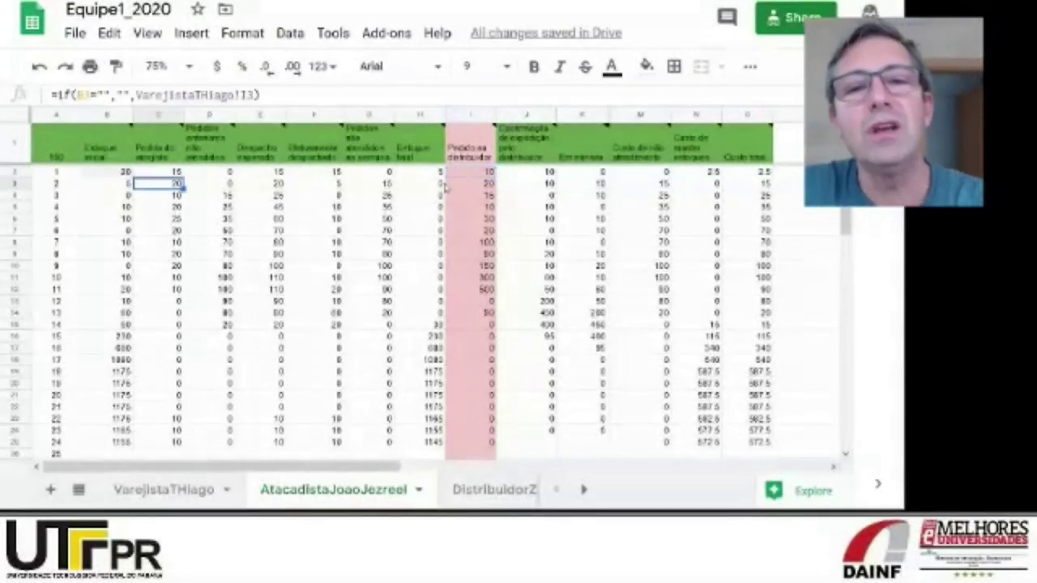
left_click(480, 185)
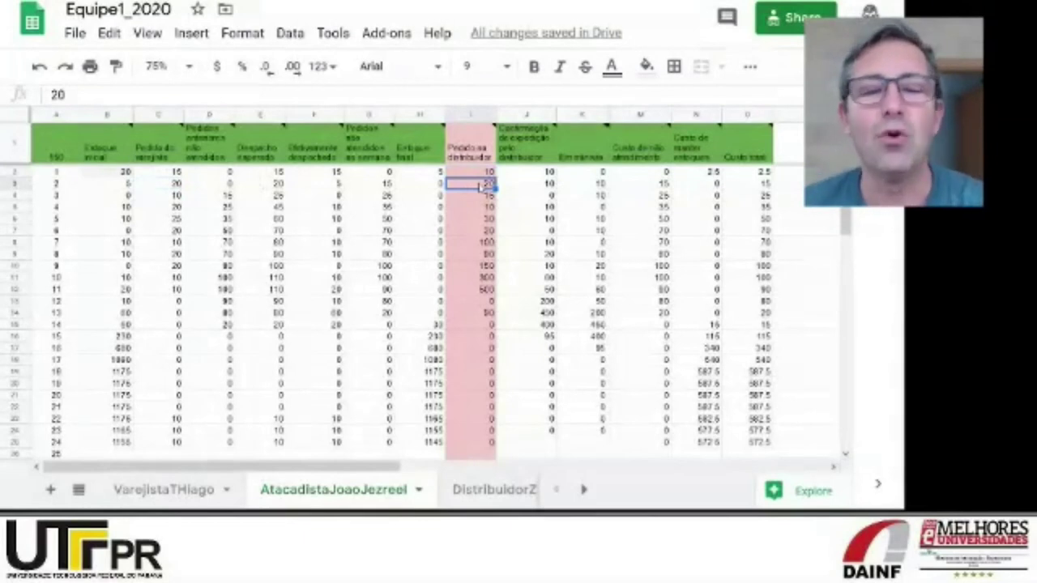
left_click(175, 196)
left_click(468, 196)
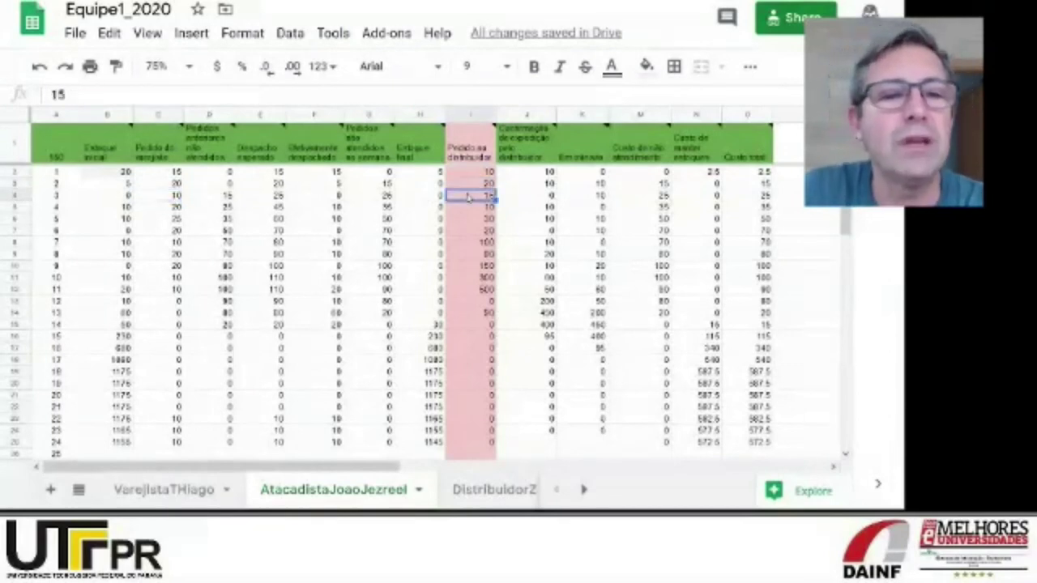
left_click(174, 208)
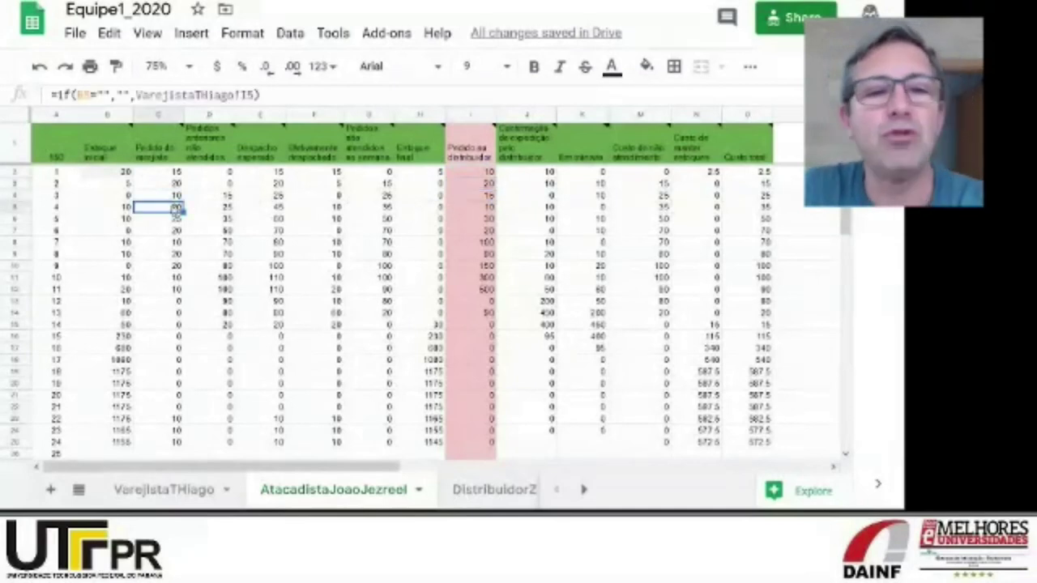
left_click(469, 209)
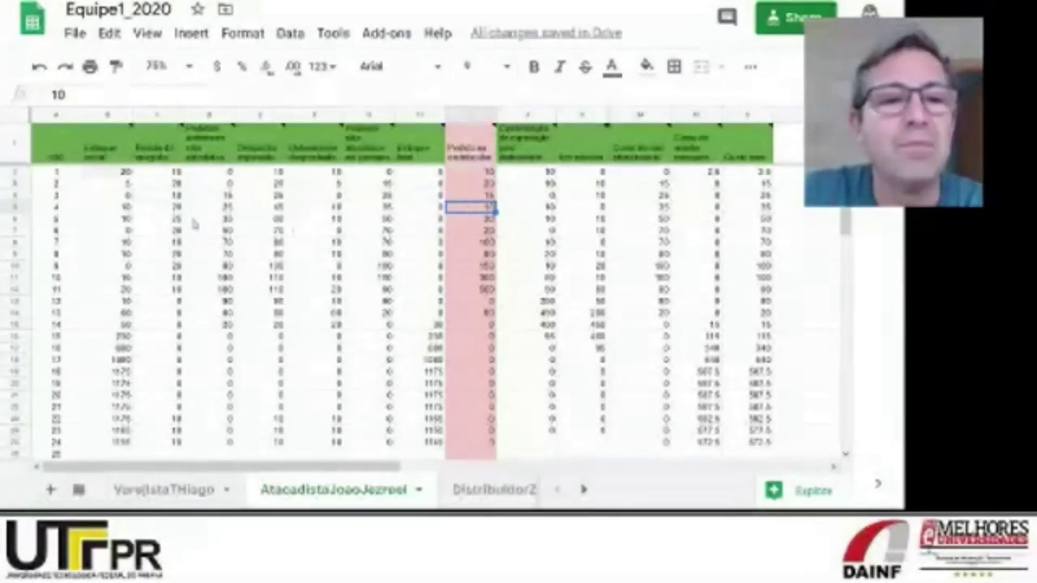
Compare the retailer's order for week 5 with "Pedido ao distribuidor" for weeks 5 and 3 and the distributor's shipment confirmation for week 3.
left_click(159, 218)
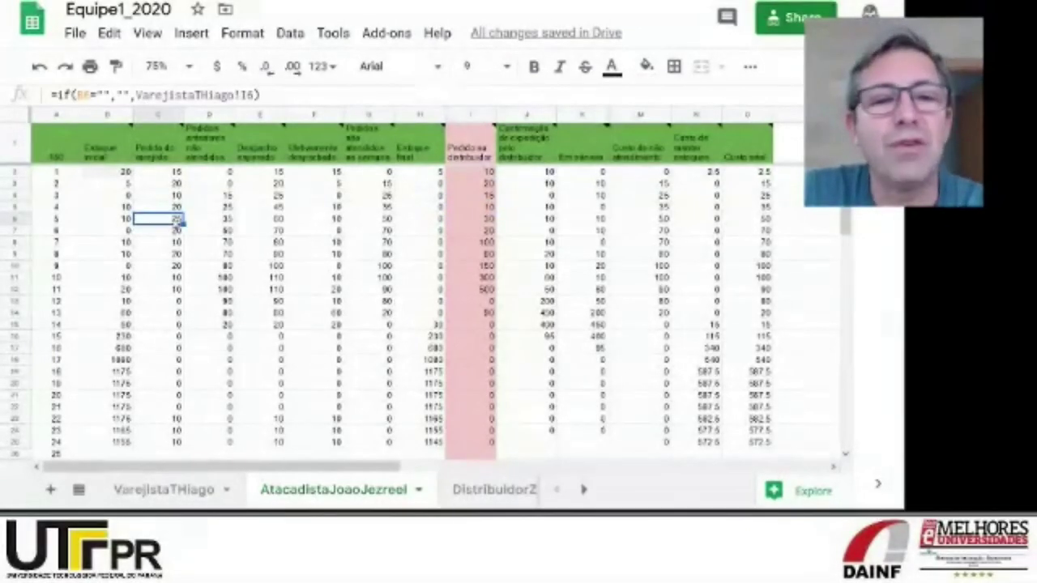
left_click(484, 220)
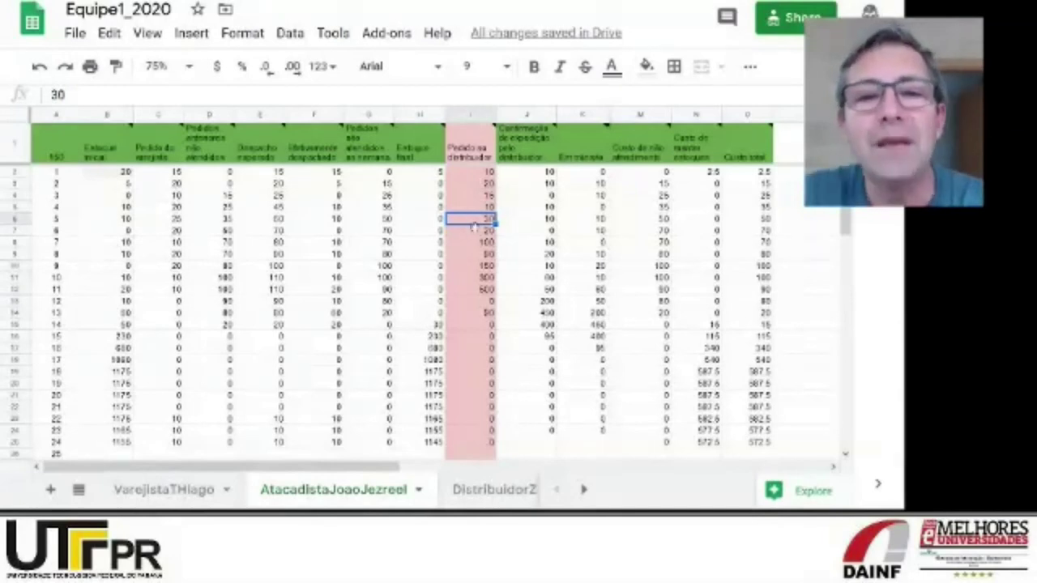
left_click(484, 196)
left_click(520, 197)
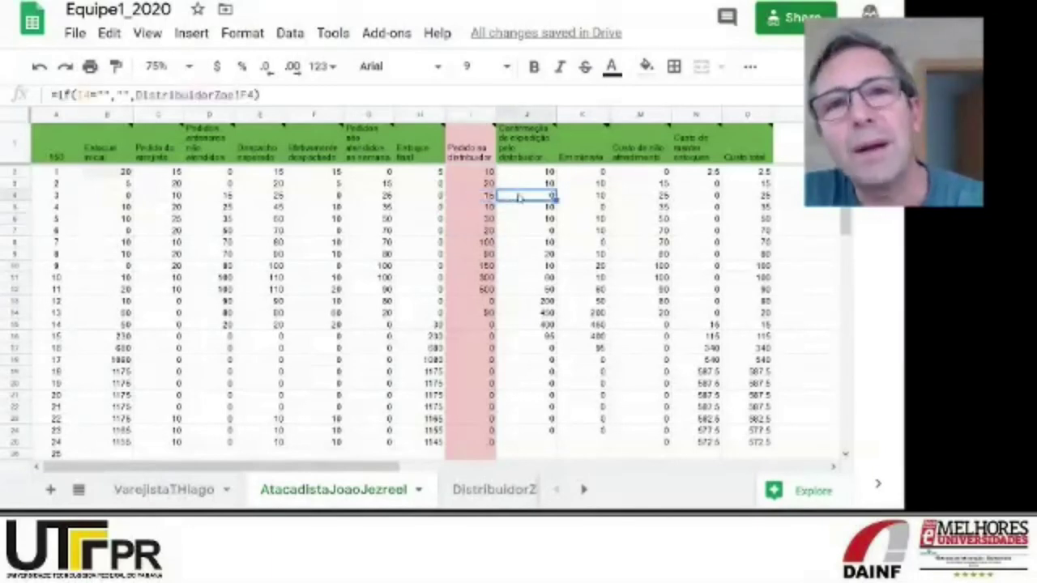
Compare the wholesaler's "Pedido ao distribuidor" for weeks 6 and 12 with the distributor's shipment confirmations for weeks 11 and 12.
left_click(478, 230)
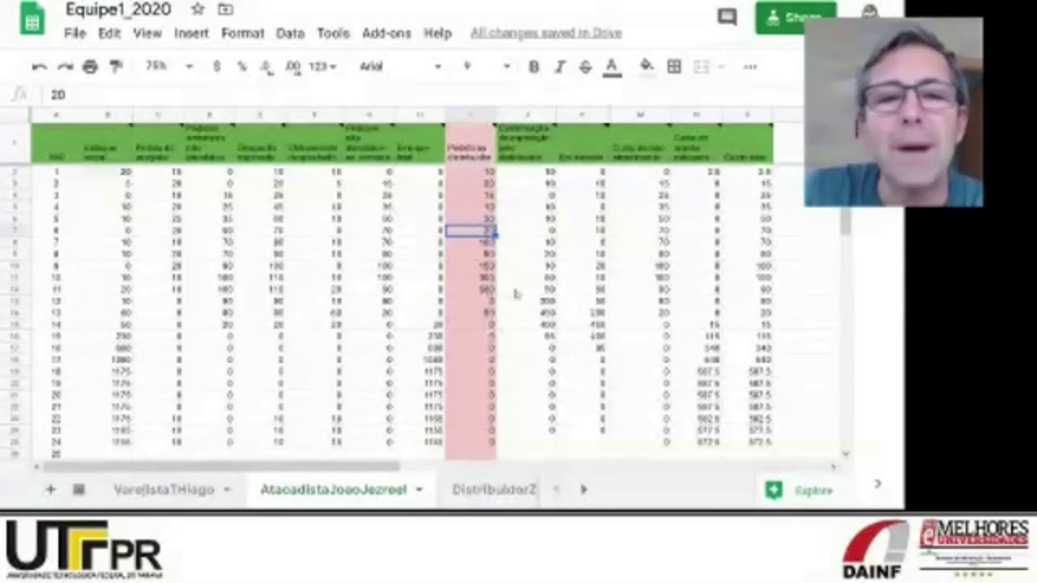
left_click(488, 301)
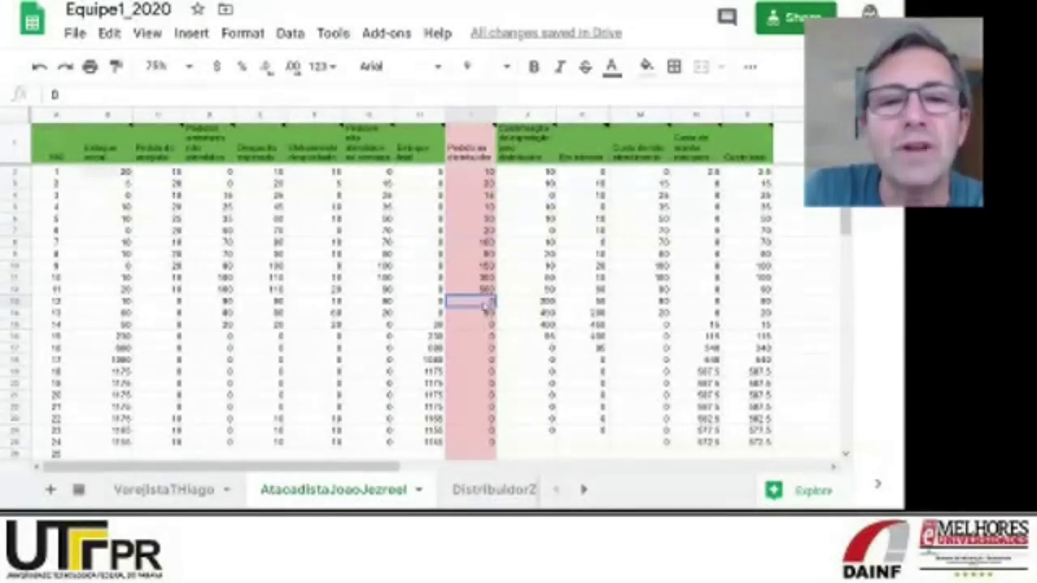
left_click(531, 289)
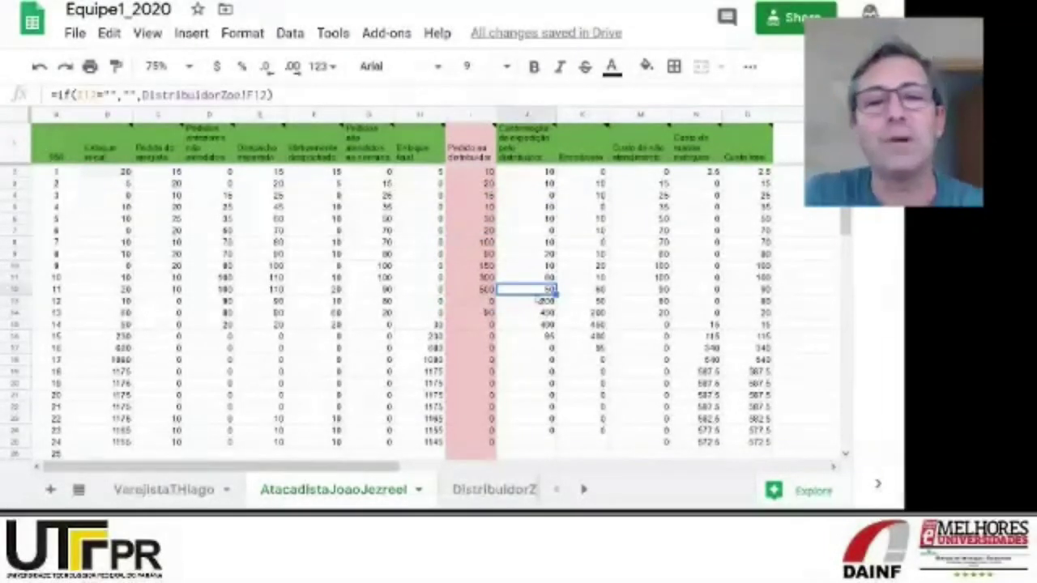
left_click(532, 302)
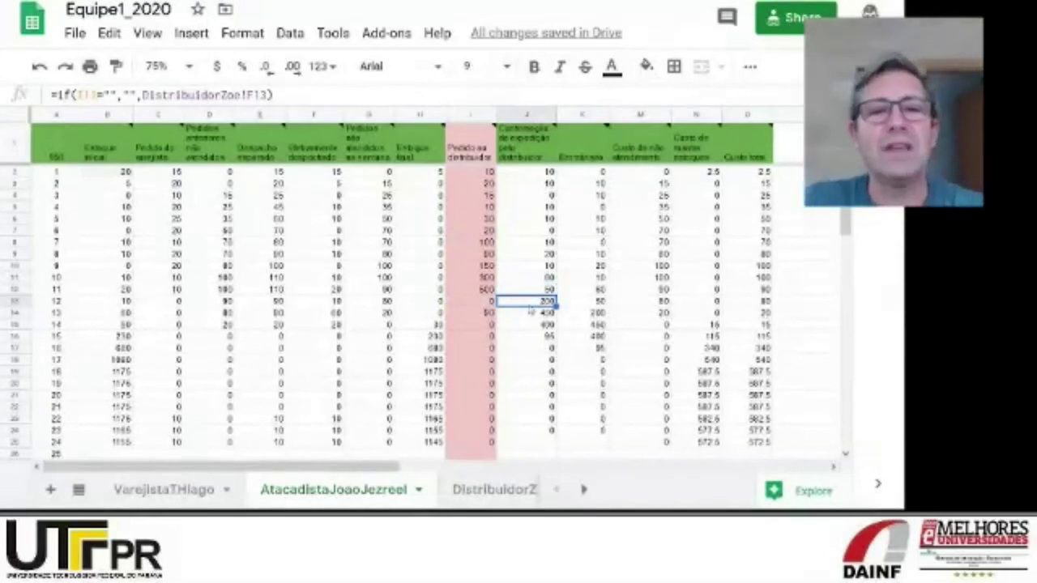
Compare the wholesaler's final stock for weeks 14 to 24 with the retailer's orders for weeks 13 to 21 and the week 11 distributor order.
mouse_move(426, 175)
left_mouse_down()
mouse_move(434, 317)
mouse_move(422, 444)
left_mouse_up()
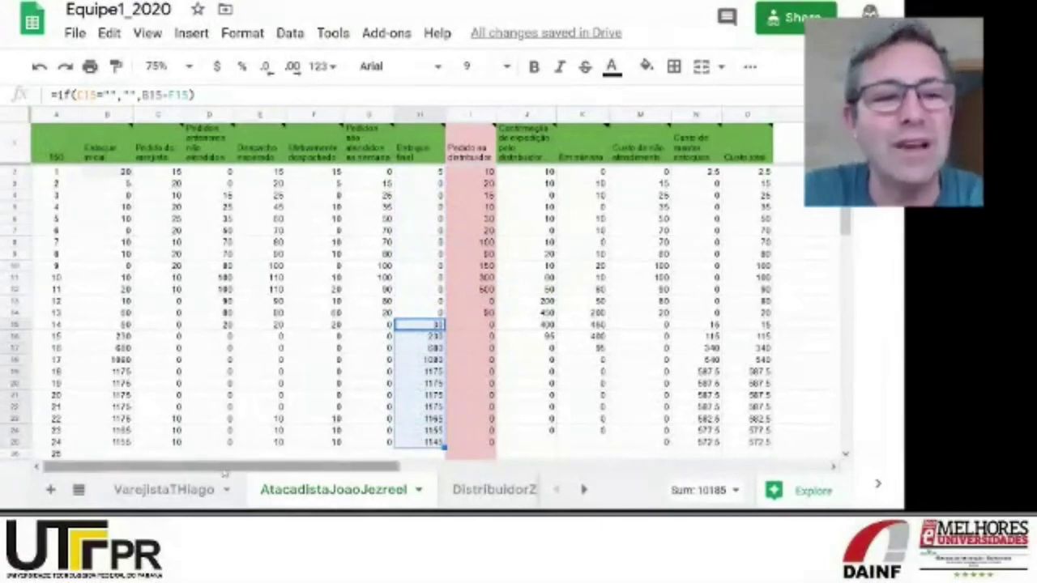
left_click(173, 324)
left_click(174, 313)
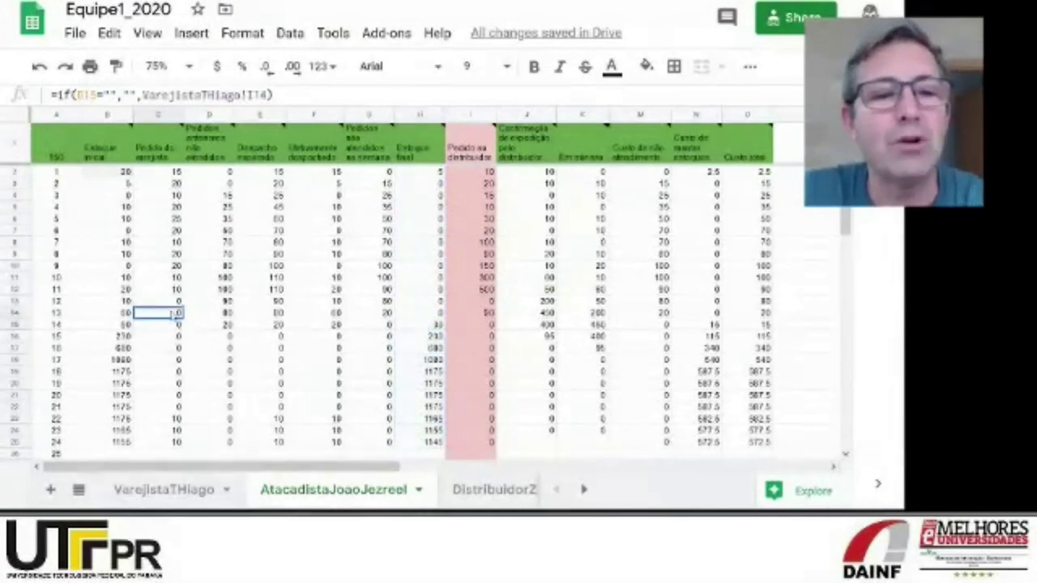
left_click(174, 412, "shift")
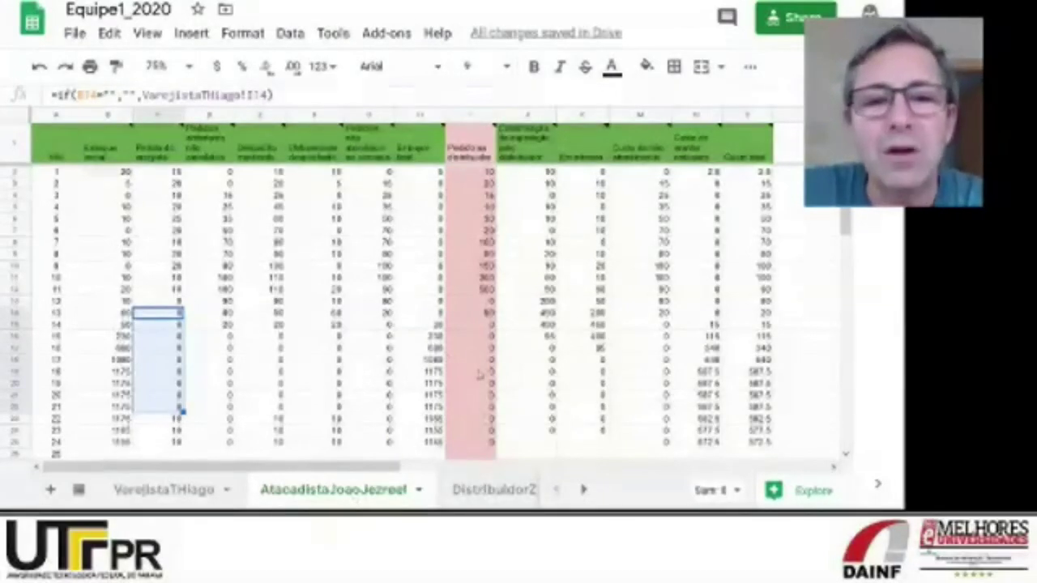
left_click(484, 292)
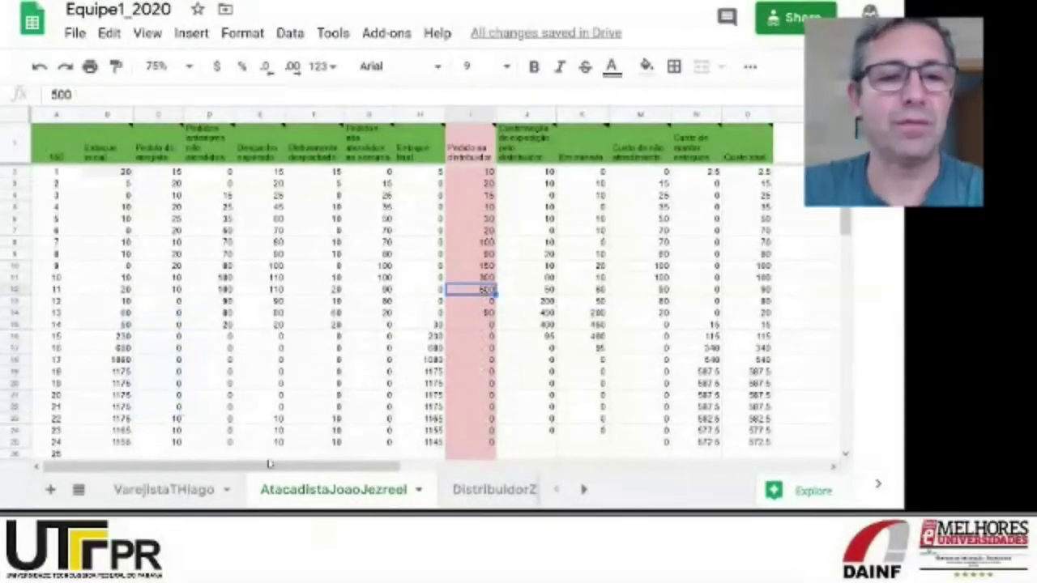
Open the retailer's sheet and check "Pedido ao atacadista" for weeks 1 and 2.
left_click(165, 492)
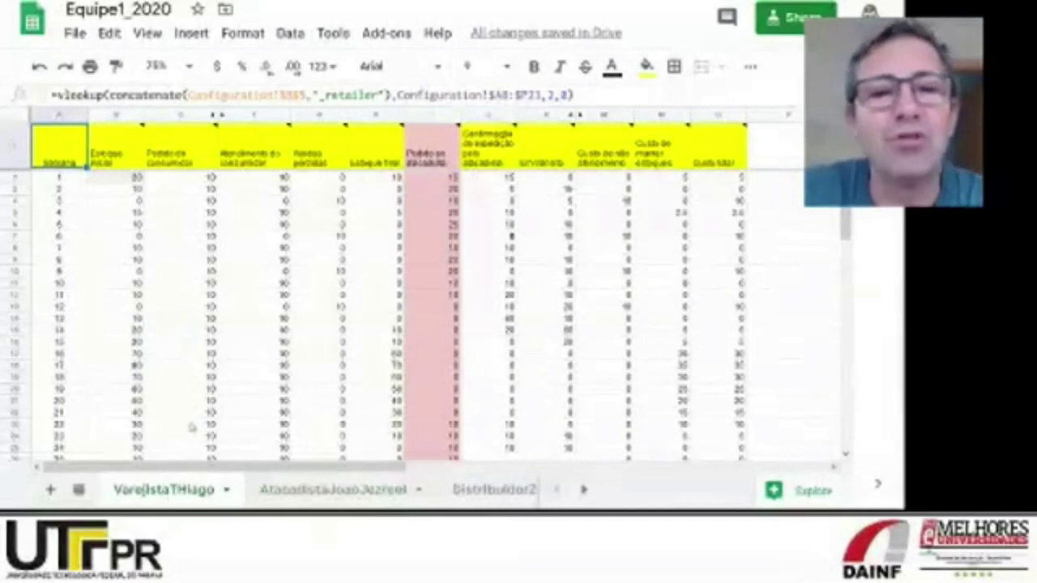
left_click(434, 180)
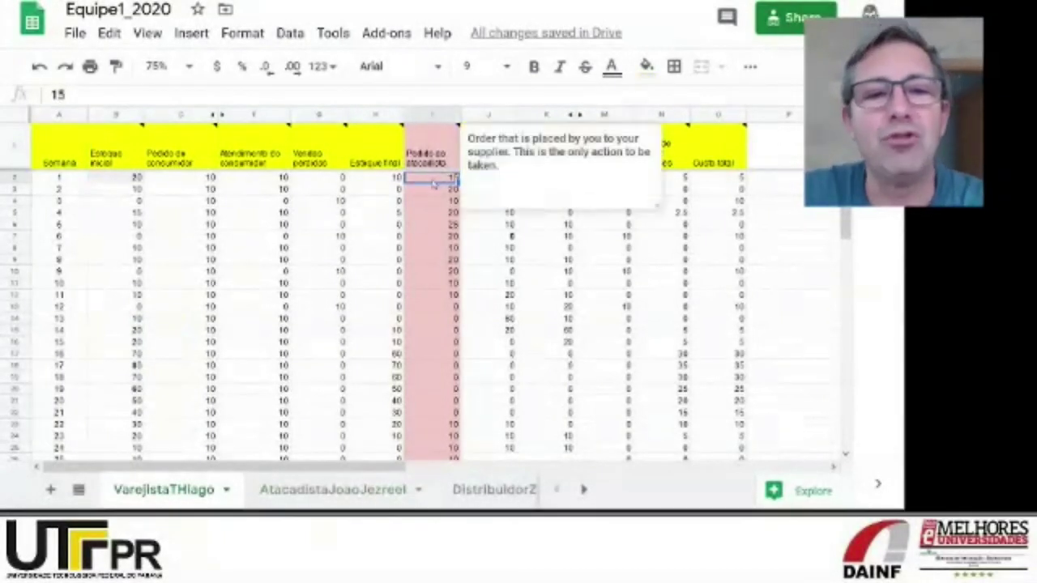
right_click(432, 192)
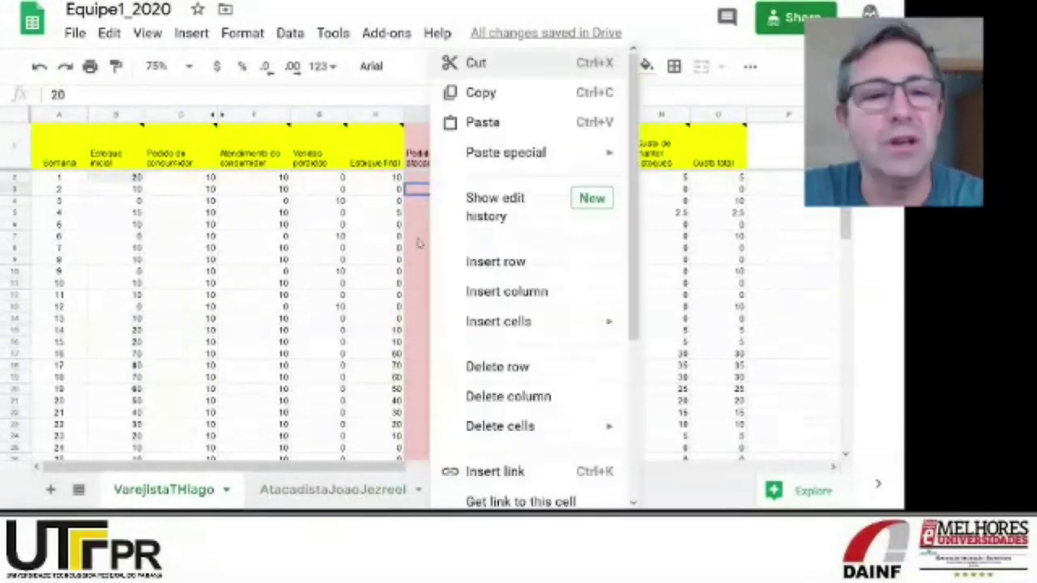
key("Escape")
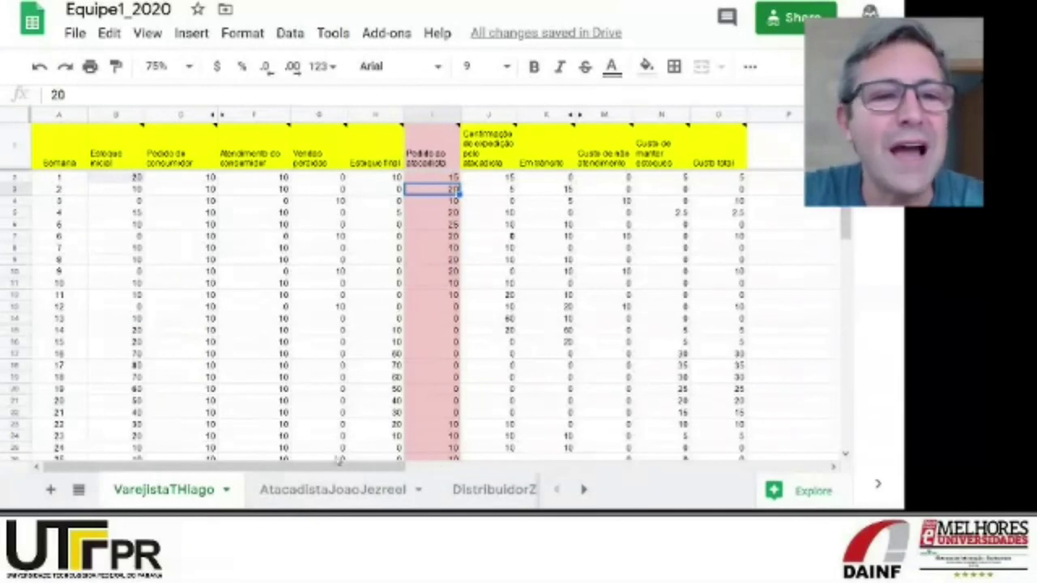
Select the retailer's "Pedido do consumidor" values for weeks 1 to 25 to review consumer demand.
left_click(187, 179)
key("shift+Down")
key("shift+Down")
key("shift+Down")
key("shift+Down")
key("shift+Down")
key("shift+Down")
key("shift+Down")
key("shift+Down")
key("shift+Down")
key("shift+Down")
key("shift+Down")
key("shift+Down")
key("shift+Down")
key("shift+Down")
key("shift+Down")
key("shift+Down")
key("shift+Down")
key("shift+Down")
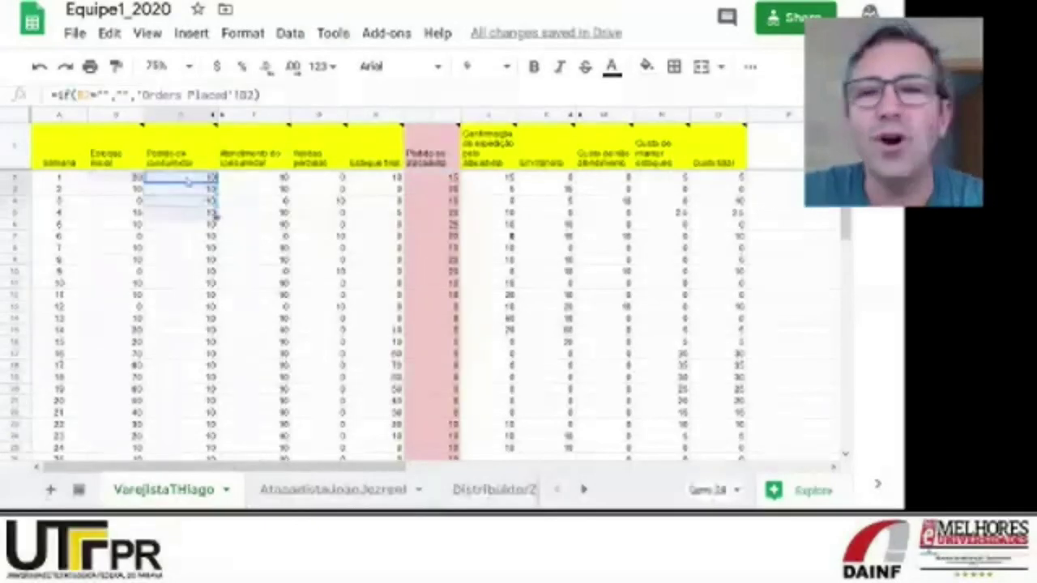
key("shift+Down")
key("shift+Down")
key("shift+Down")
key("shift+Down")
key("shift+Down")
key("shift+Down")
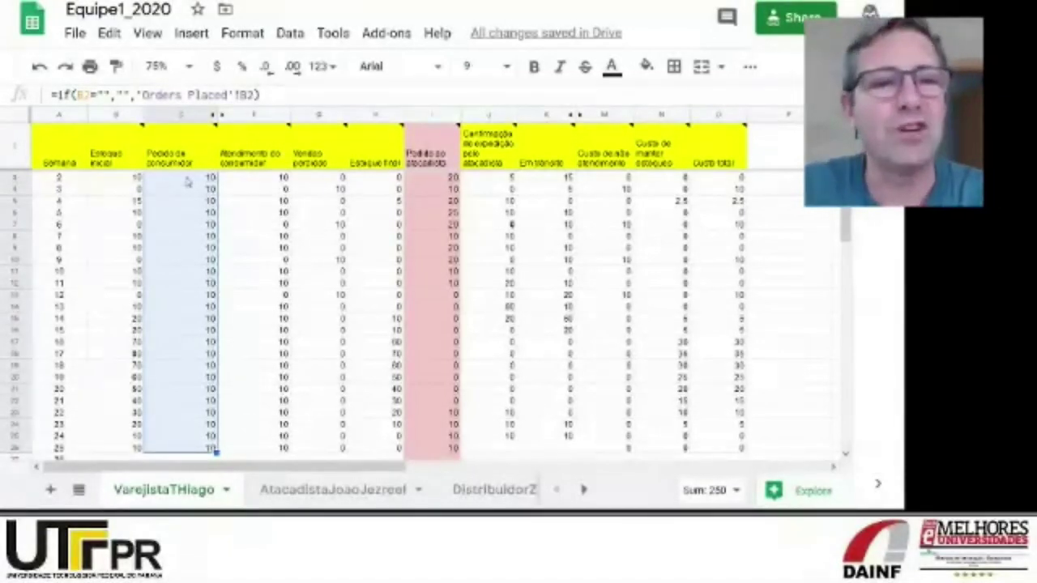
Compare "Pedido do consumidor" for weeks 2 and 25 with the retailer's "Pedido ao atacadista" for weeks 18 and 5.
left_click(187, 183)
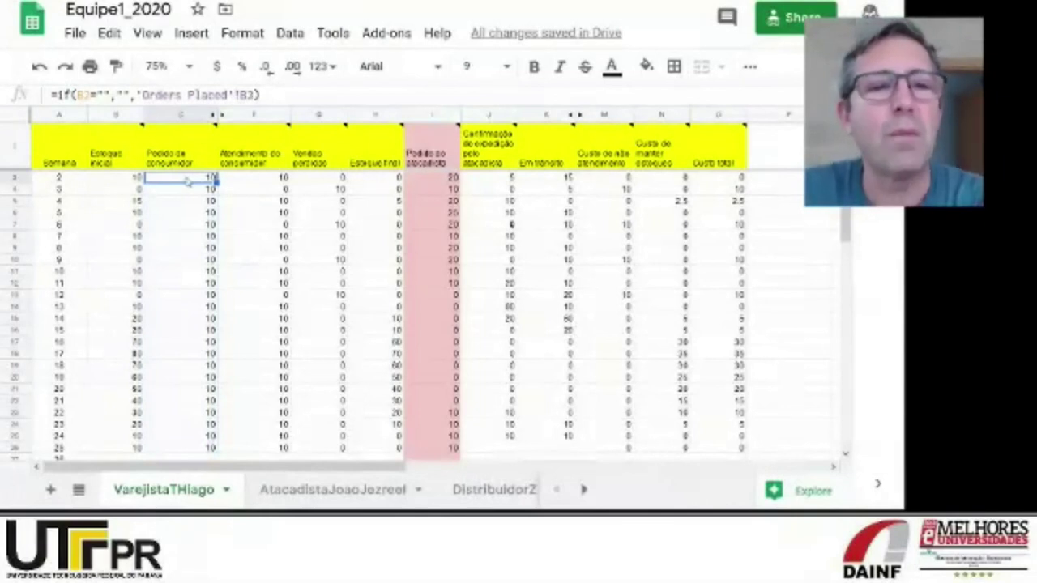
right_click(196, 452)
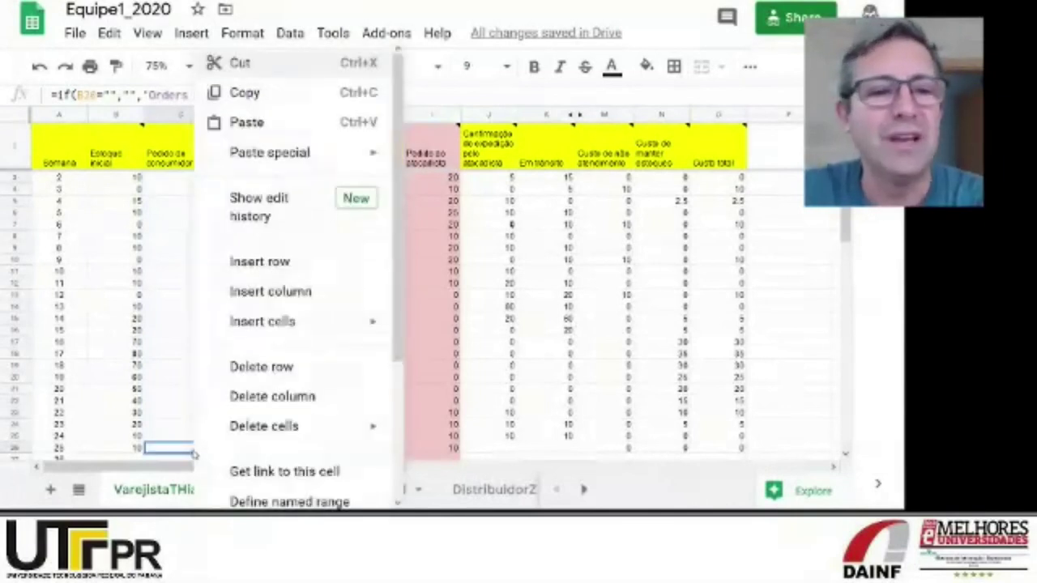
left_click(186, 448)
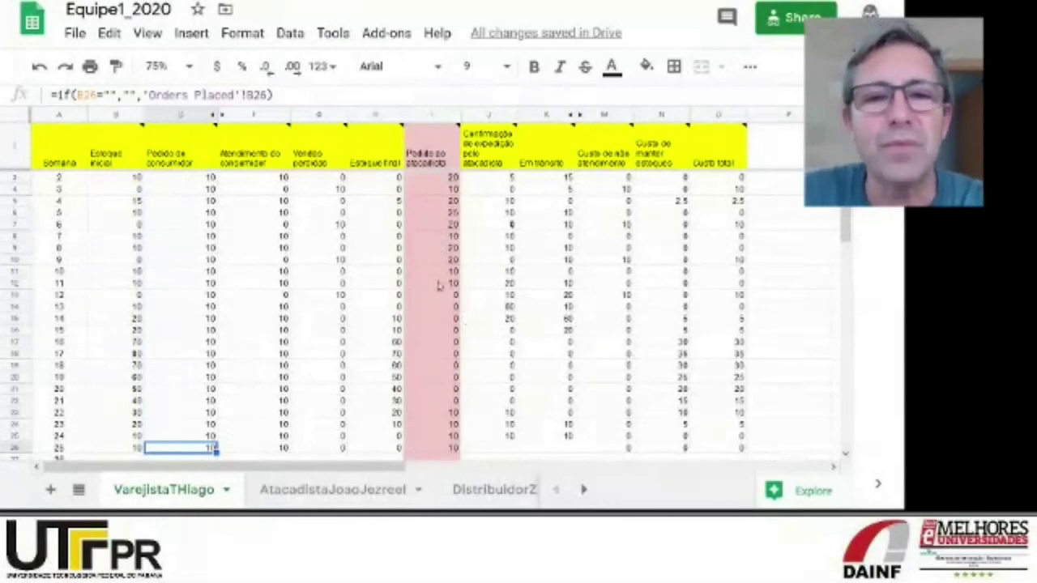
left_click(439, 366)
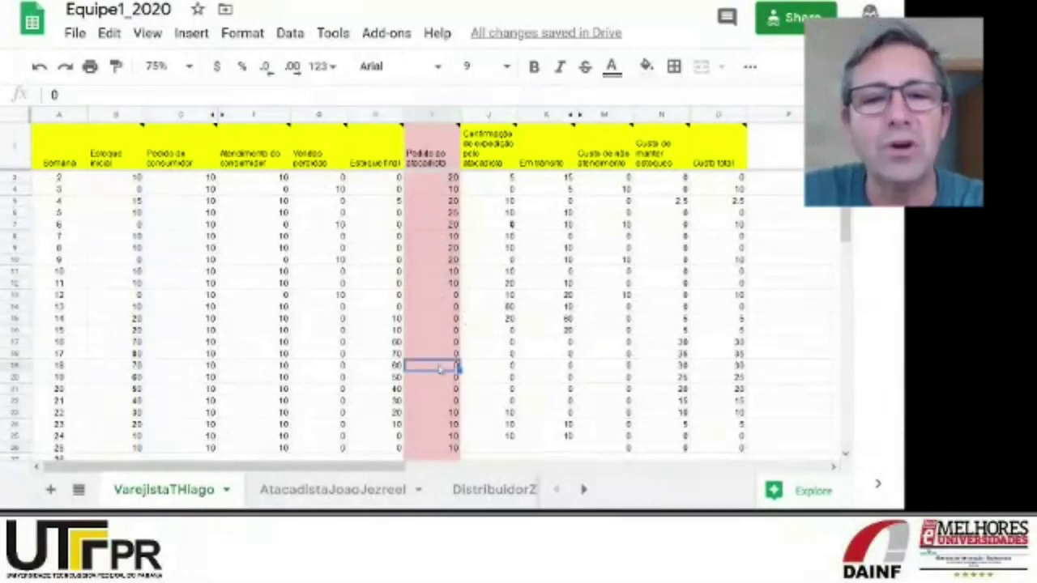
left_click(435, 214)
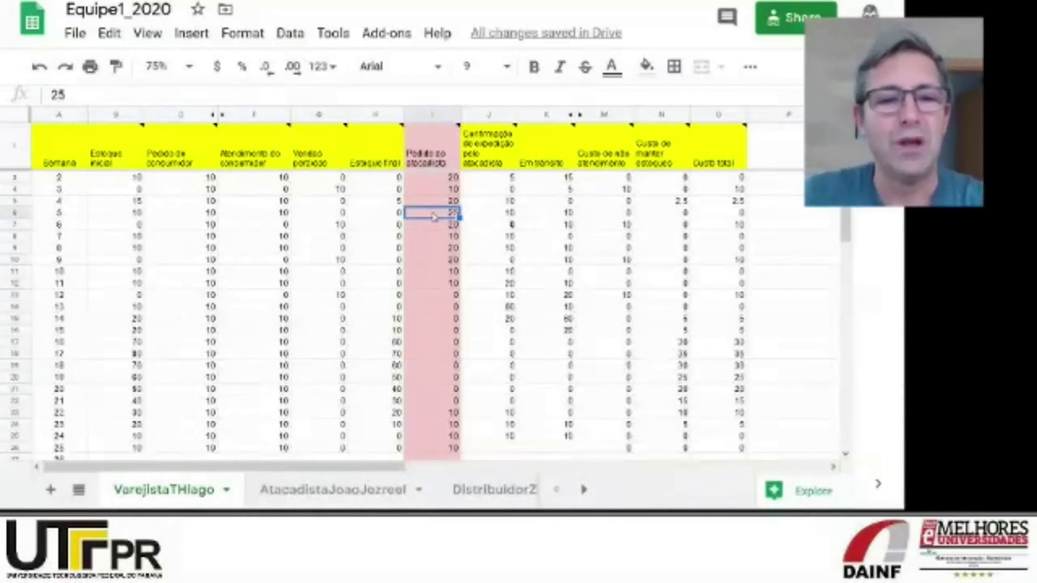
Review the wholesaler's, distributor's and manufacturer's sheets in turn, comparing their order and production columns.
left_click(309, 490)
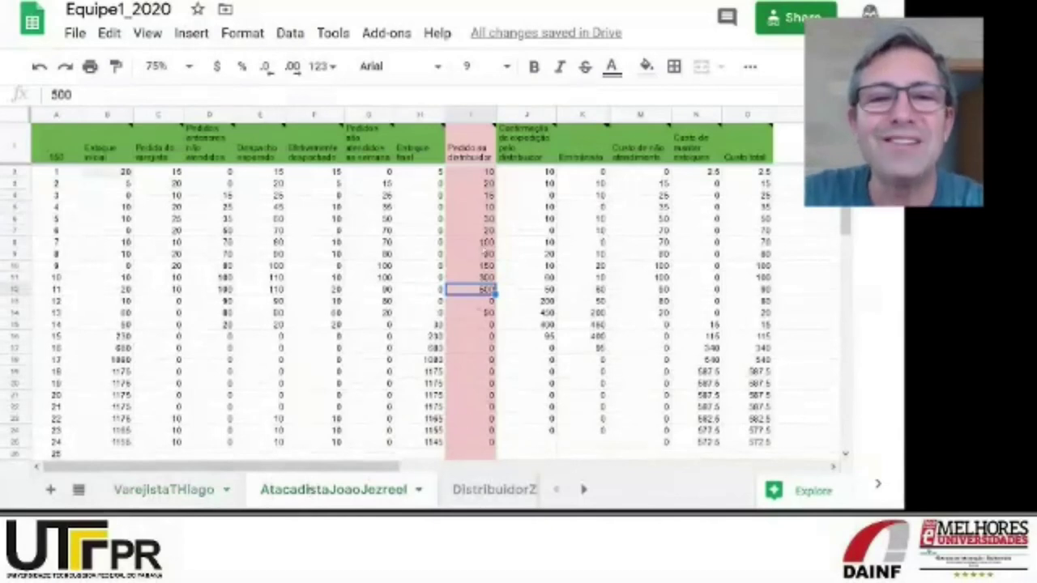
left_click(483, 489)
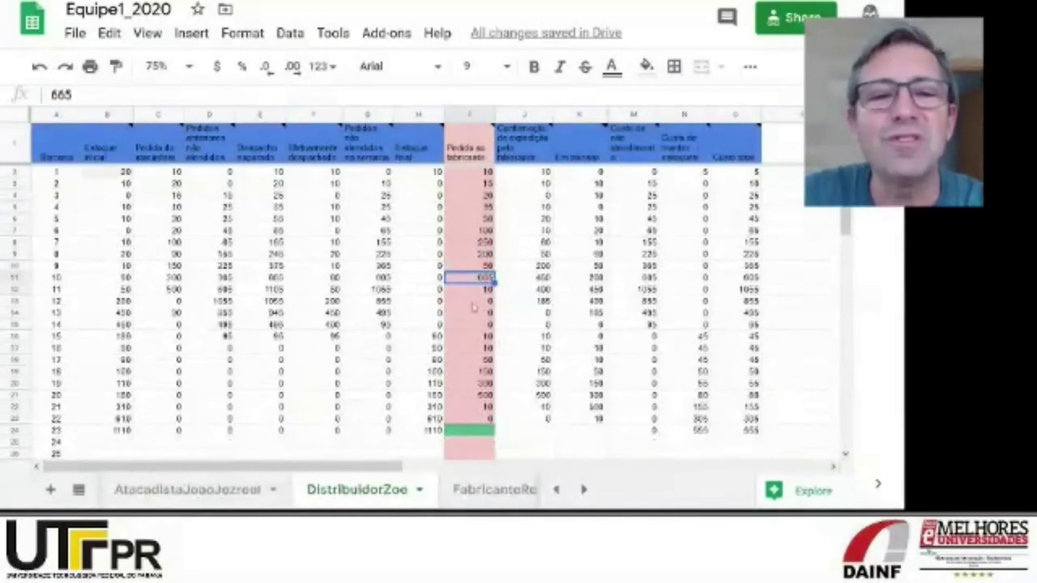
left_click(491, 490)
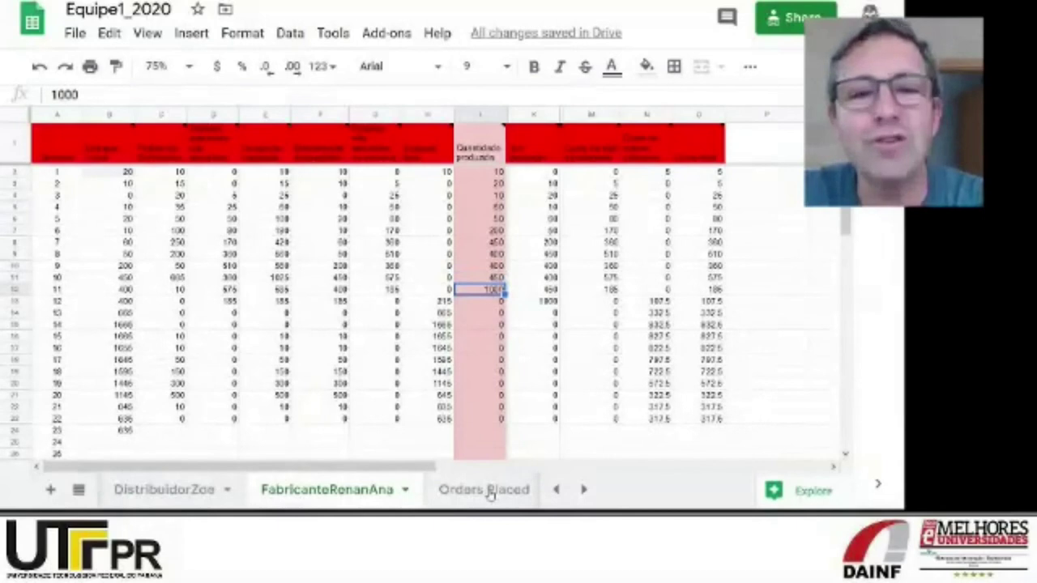
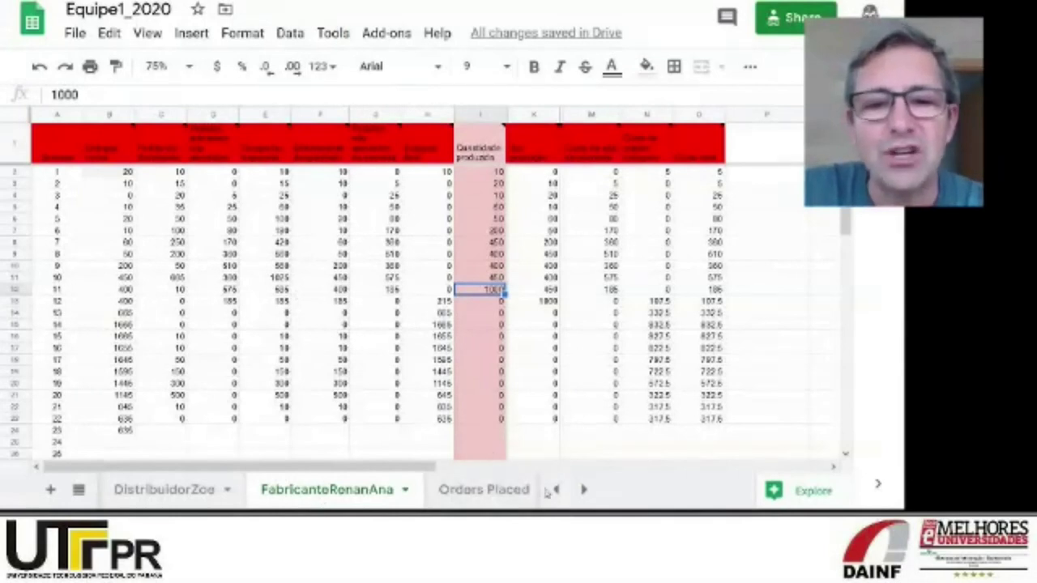
Open the Final Inventory Graph and the Orders Graph to compare inventories and orders across the supply chain.
left_click(583, 490)
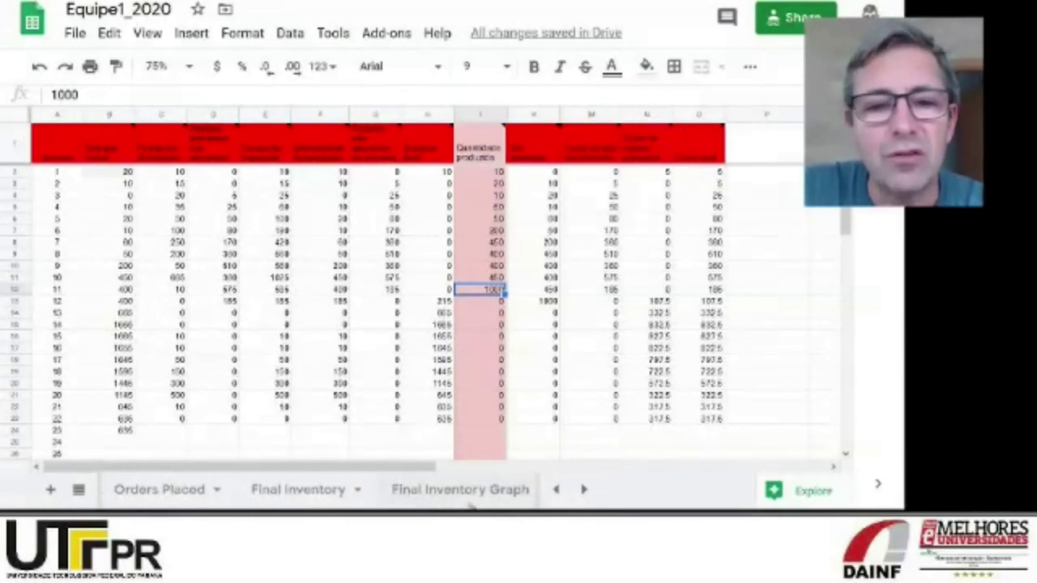
left_click(464, 496)
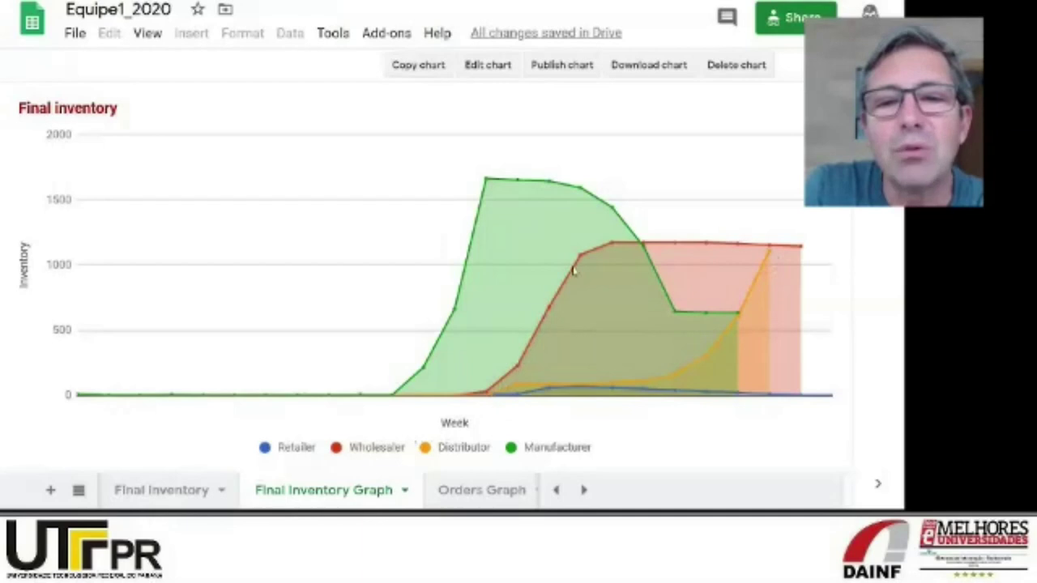
mouse_move(680, 250)
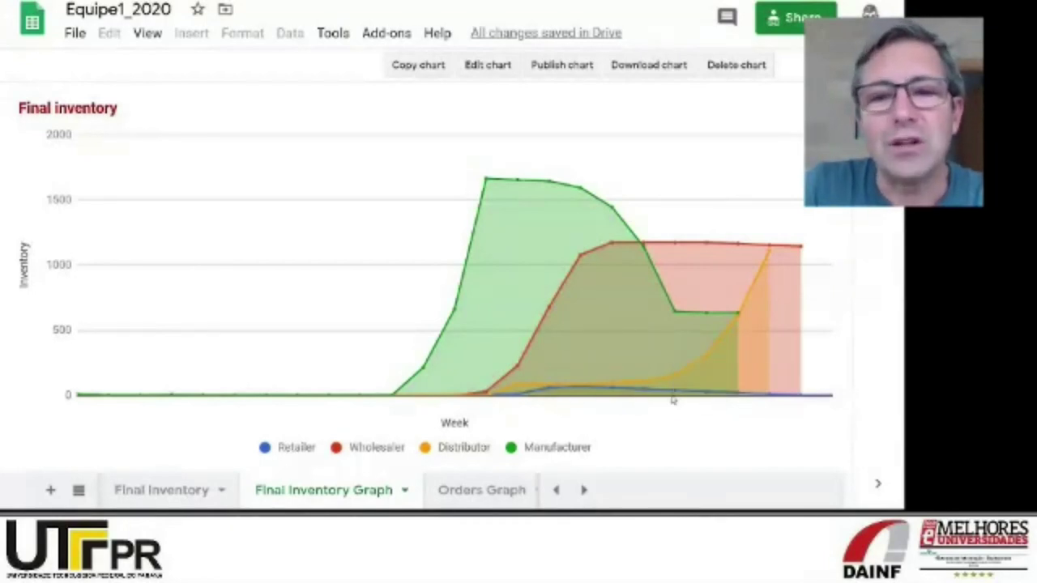
left_click(470, 491)
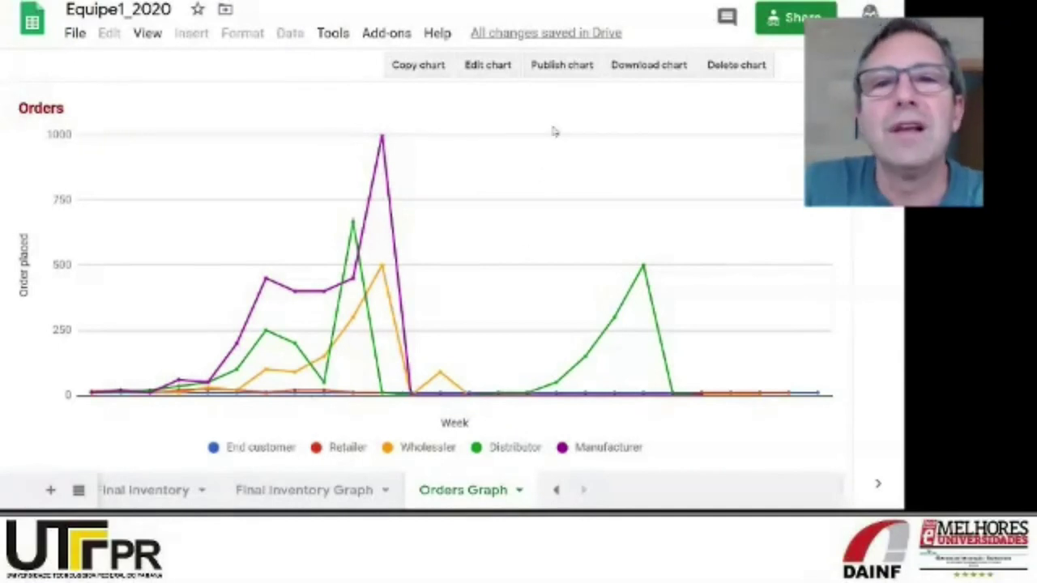
Switch to the Moodle course page and open the optional 1997 reading under "Informação na cadeia".
key("alt+Tab")
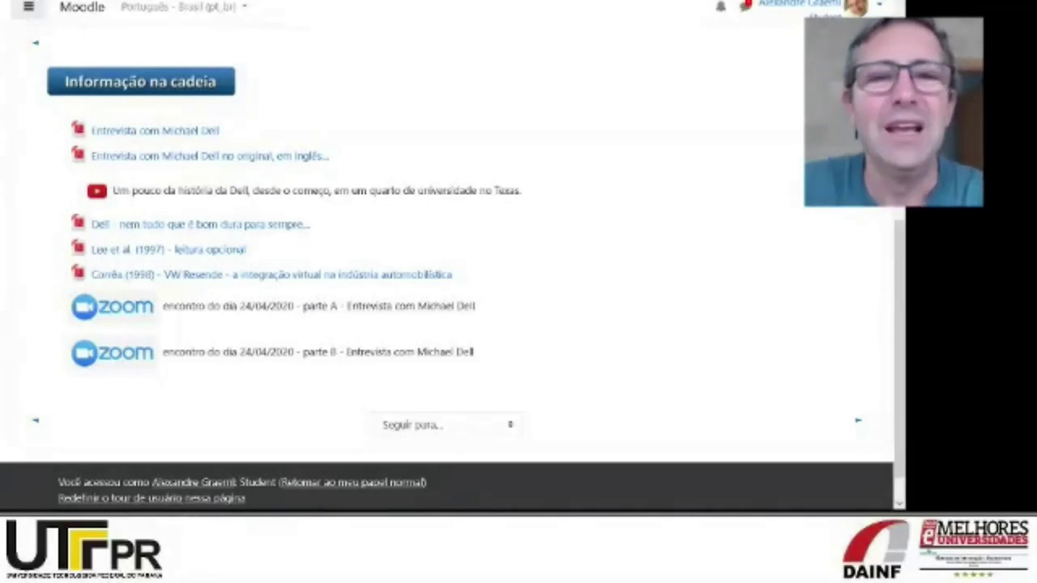
left_click(180, 253)
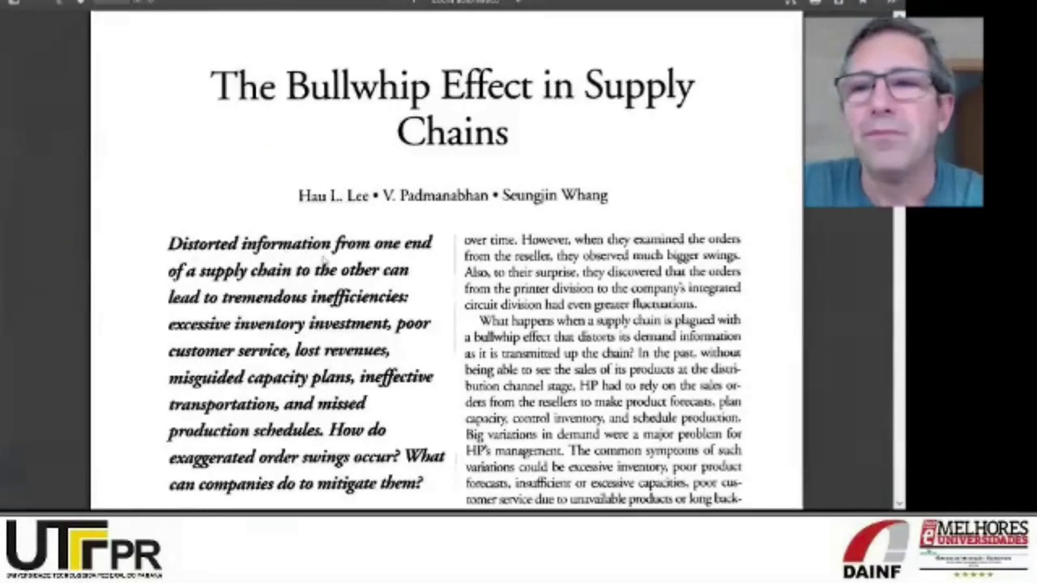